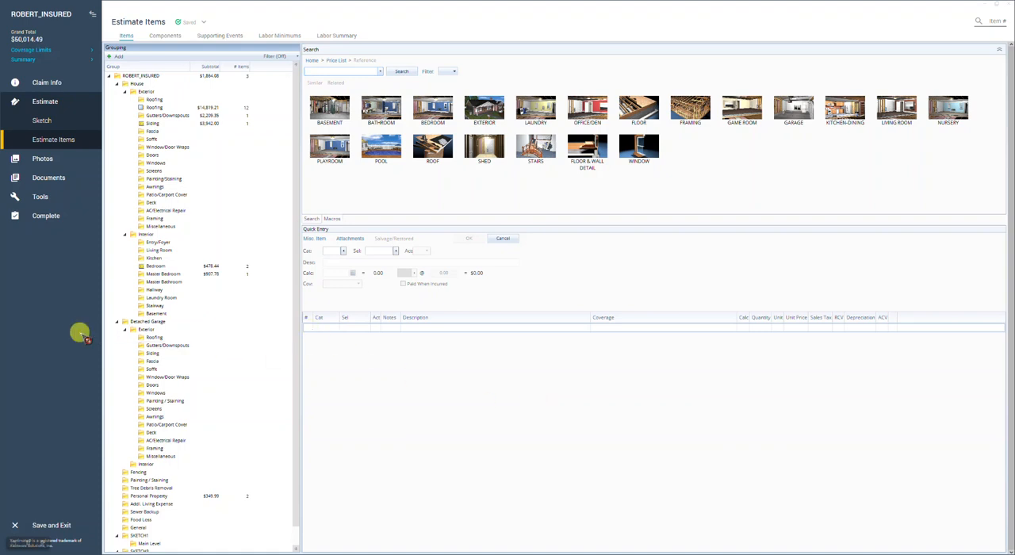
Open the claim's photos and widen the image folder list
{"action": "left_click", "coordinate": [42, 159]}
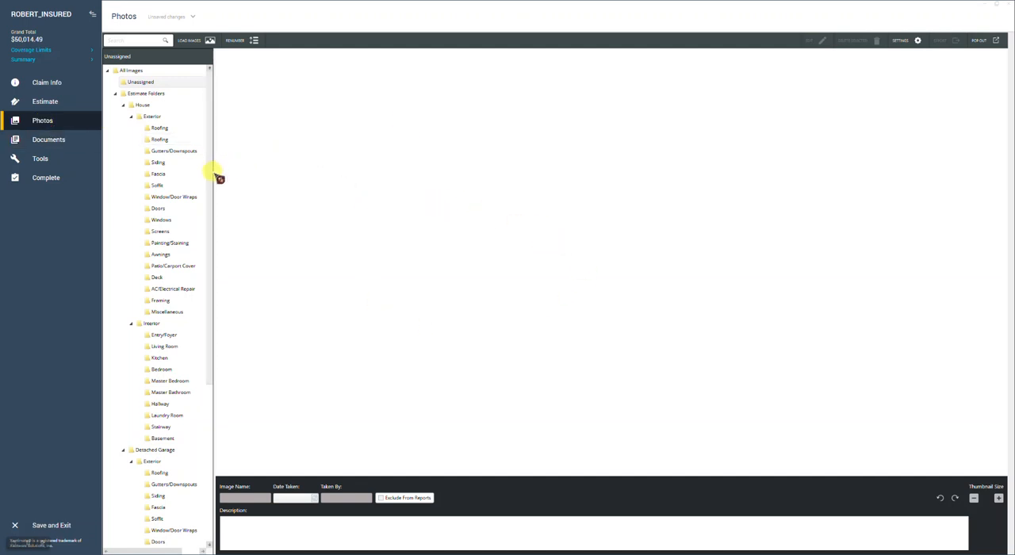
{"action": "left_click_drag", "start_coordinate": [220, 174], "coordinate": [257, 176]}
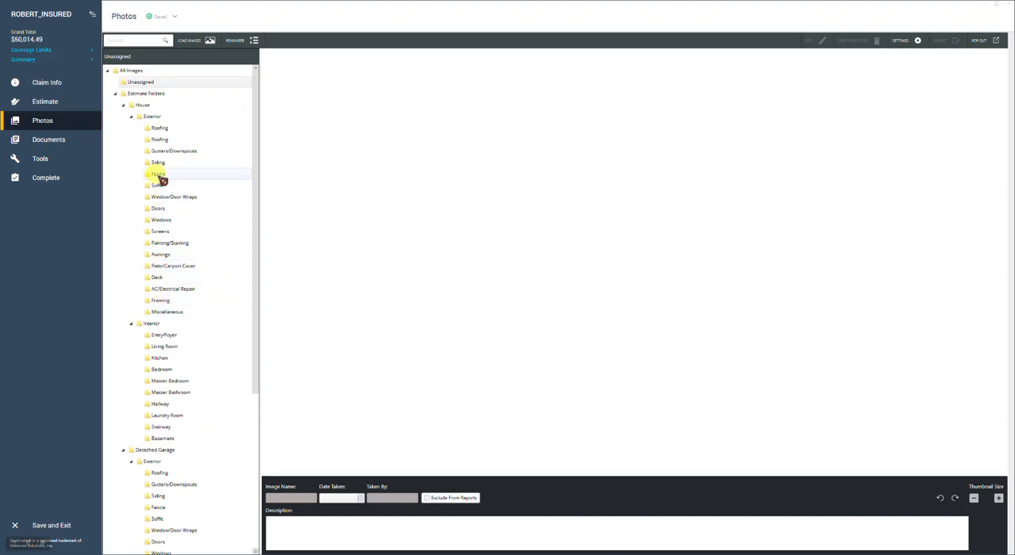
{"action": "mouse_move", "coordinate": [167, 141]}
{"action": "left_mouse_down"}
{"action": "mouse_move", "coordinate": [157, 124]}
{"action": "mouse_move", "coordinate": [155, 173]}
{"action": "mouse_move", "coordinate": [168, 150]}
{"action": "left_mouse_up"}
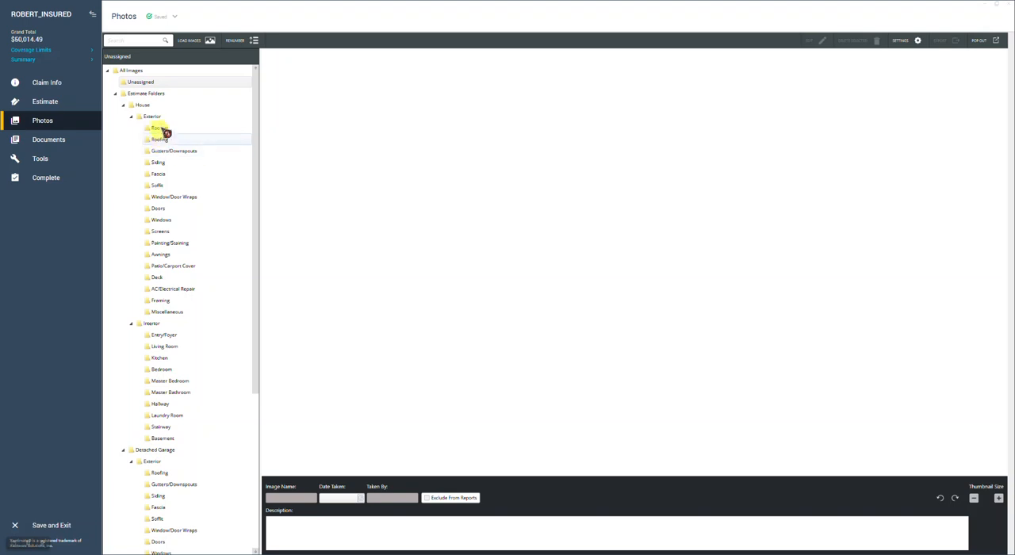
{"action": "left_click_drag", "start_coordinate": [170, 231], "coordinate": [195, 39]}
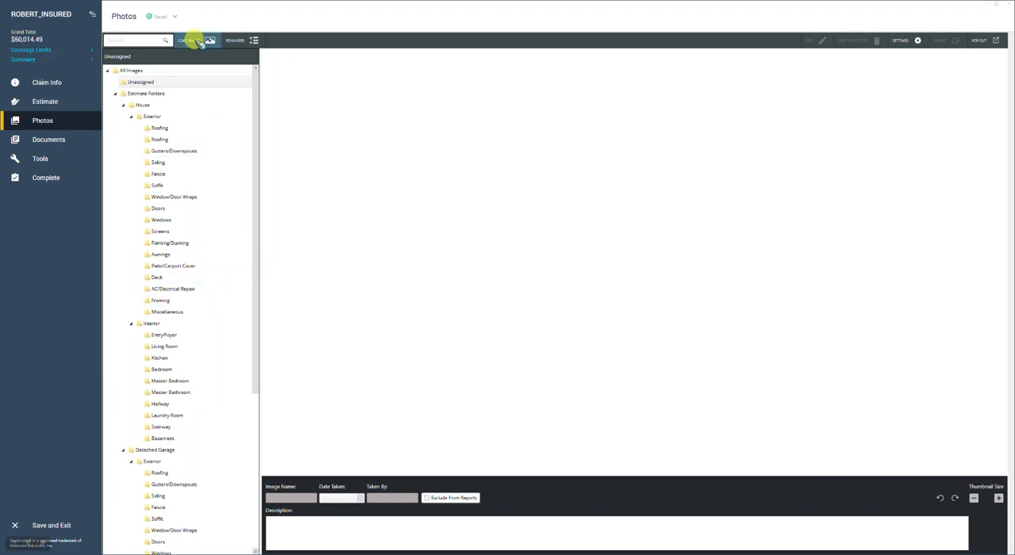
Load all images from the Training Photos Wind-Hail desktop folder into the unassigned photos
{"action": "left_click", "coordinate": [195, 40]}
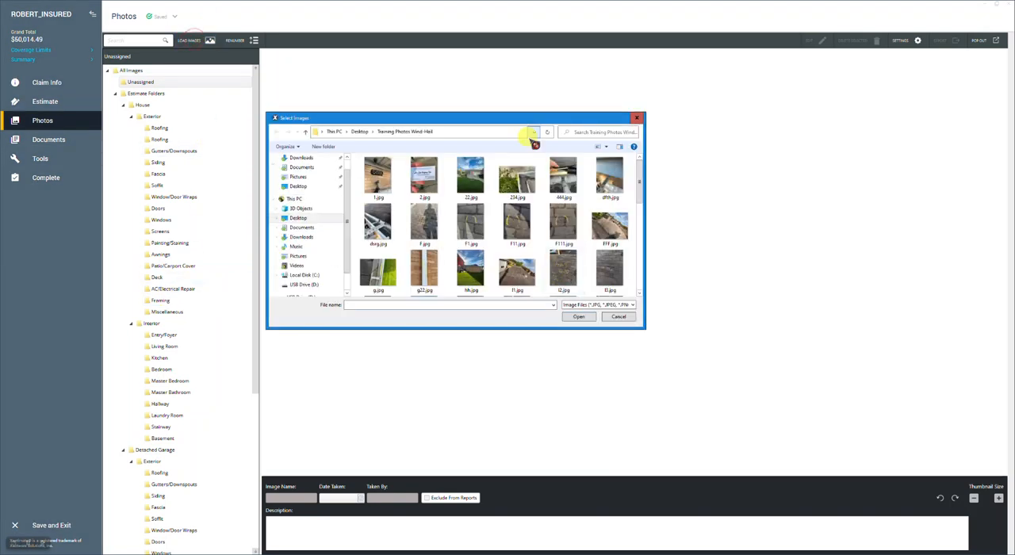
{"action": "left_click_drag", "start_coordinate": [515, 120], "coordinate": [518, 116]}
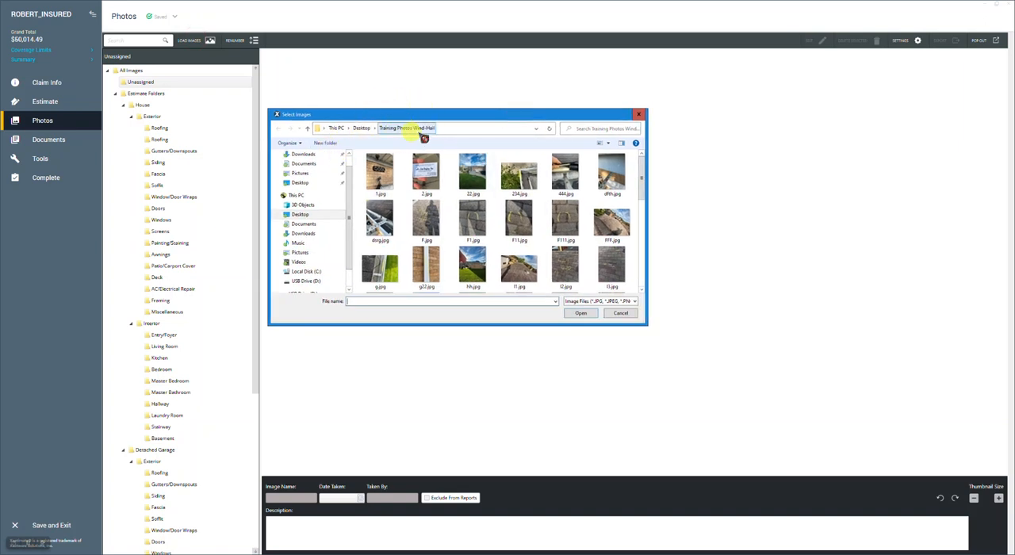
{"action": "left_click", "coordinate": [486, 217]}
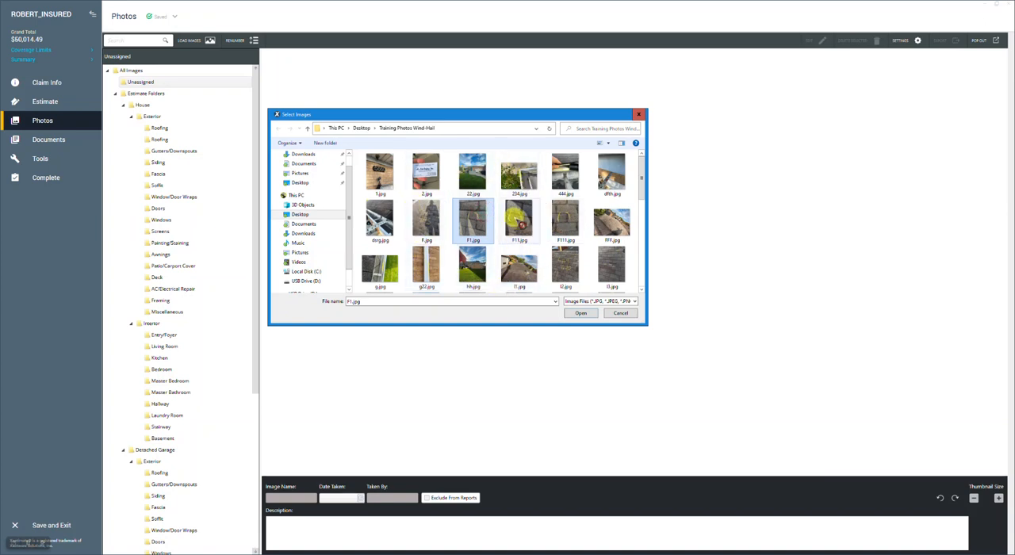
{"action": "key", "text": "ctrl+a"}
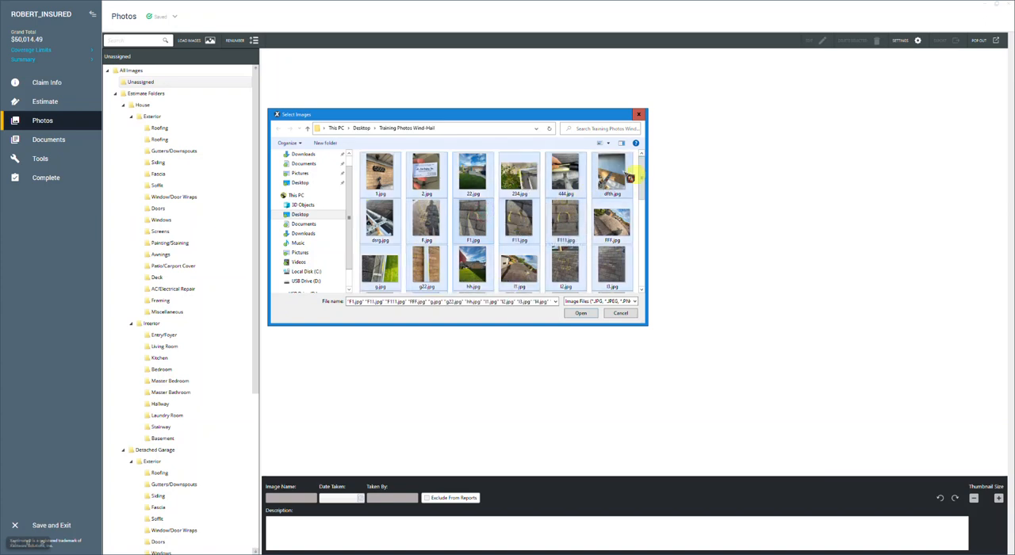
{"action": "left_click", "coordinate": [581, 314]}
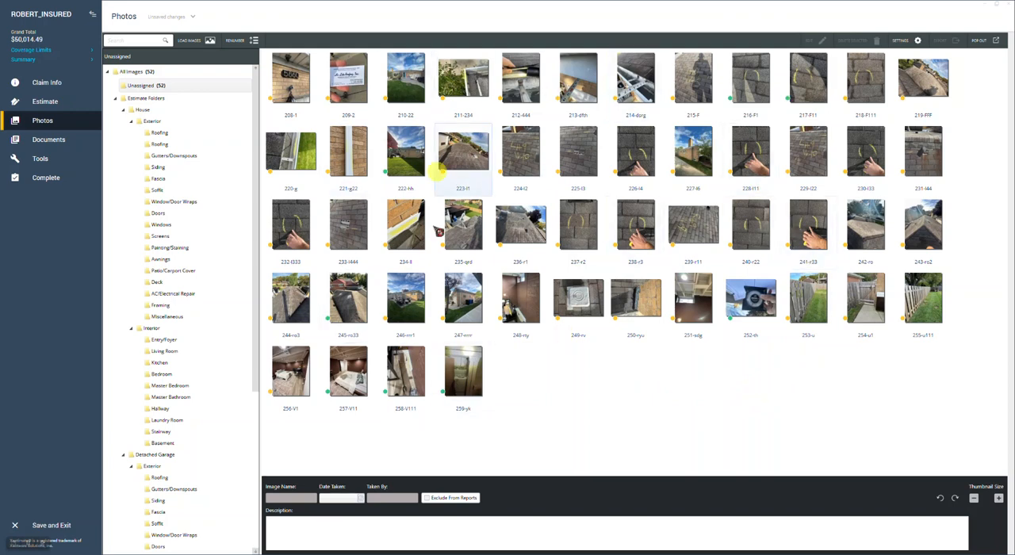
{"action": "left_click", "coordinate": [713, 432]}
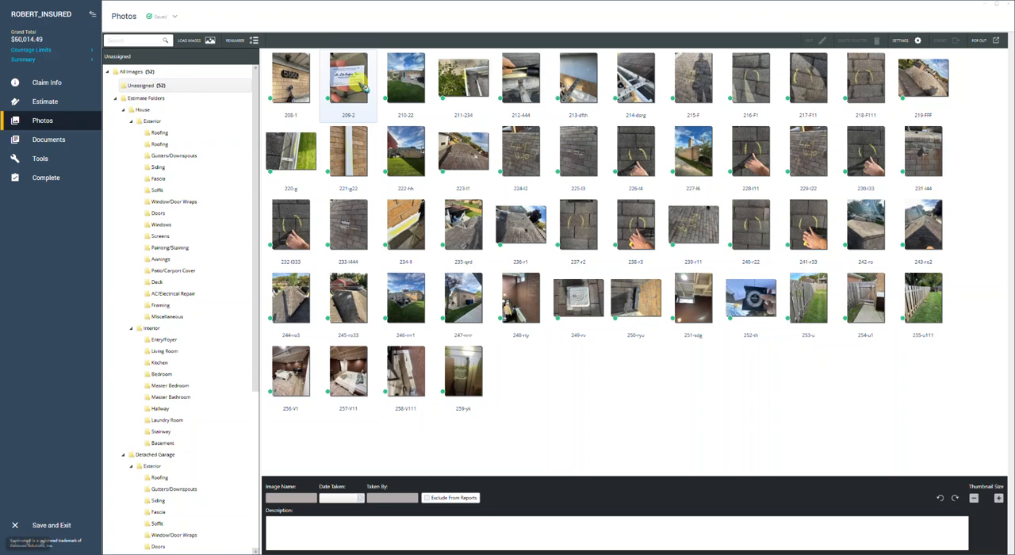
Move the house elevation photos 222-hh, 227-l6, 246-rrr1 and 247-rrrr together to directly after photo 210-22
{"action": "left_click", "coordinate": [406, 94]}
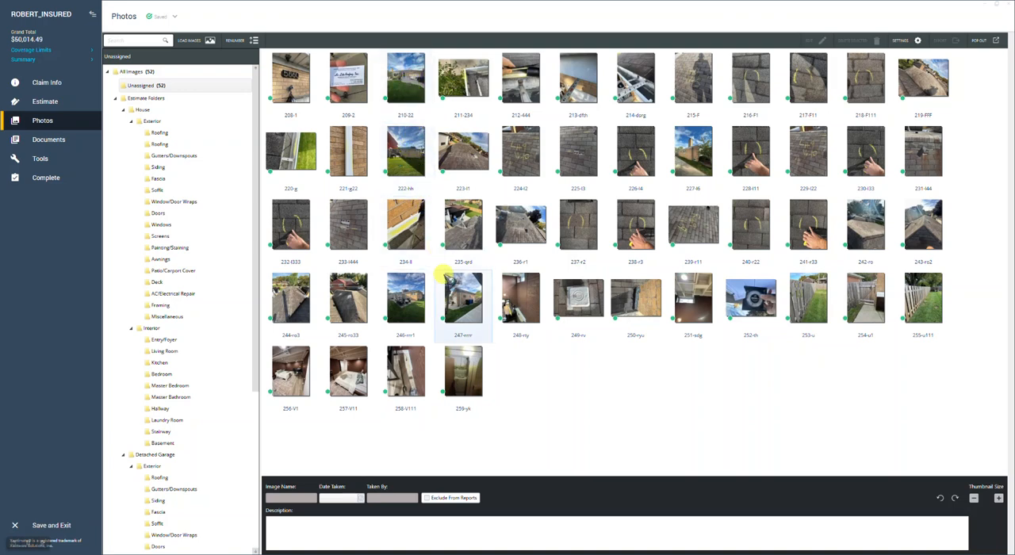
{"action": "left_click", "coordinate": [411, 161]}
{"action": "left_click", "coordinate": [690, 155], "text": "ctrl"}
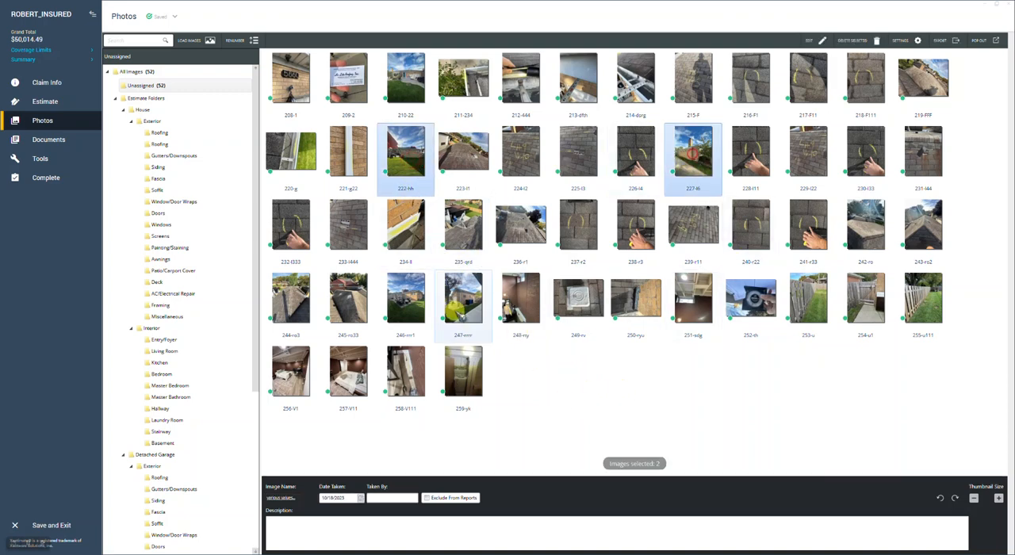
{"action": "left_click", "coordinate": [402, 316], "text": "ctrl"}
{"action": "left_click", "coordinate": [465, 309], "text": "ctrl"}
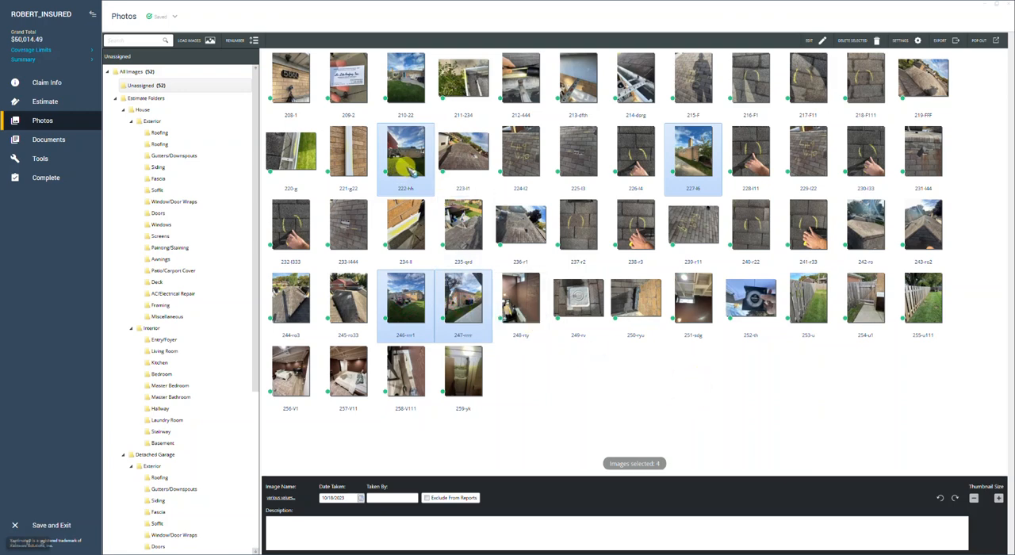
{"action": "mouse_move", "coordinate": [406, 165]}
{"action": "left_mouse_down"}
{"action": "mouse_move", "coordinate": [425, 157]}
{"action": "mouse_move", "coordinate": [435, 56]}
{"action": "left_mouse_up"}
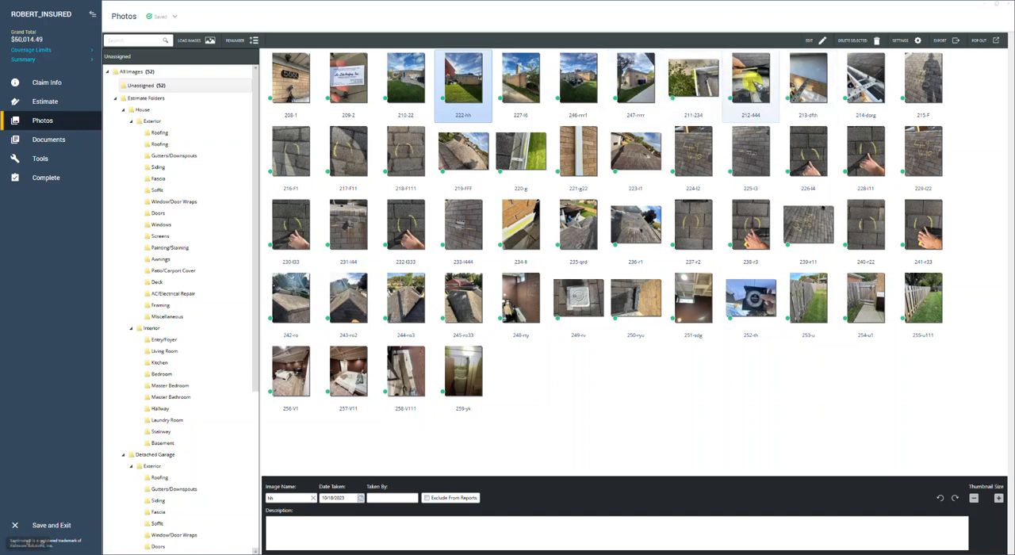
Move photos 212-444, 213-dfth and 252-th together to directly after the last house elevation photo
{"action": "left_click", "coordinate": [765, 97]}
{"action": "left_click", "coordinate": [810, 88], "text": "ctrl"}
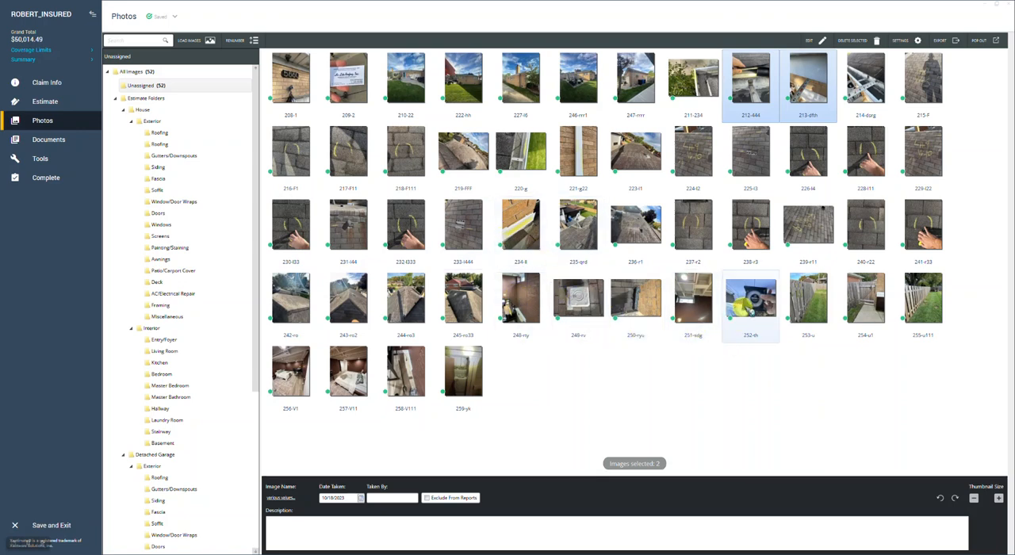
{"action": "left_click", "coordinate": [751, 303], "text": "ctrl"}
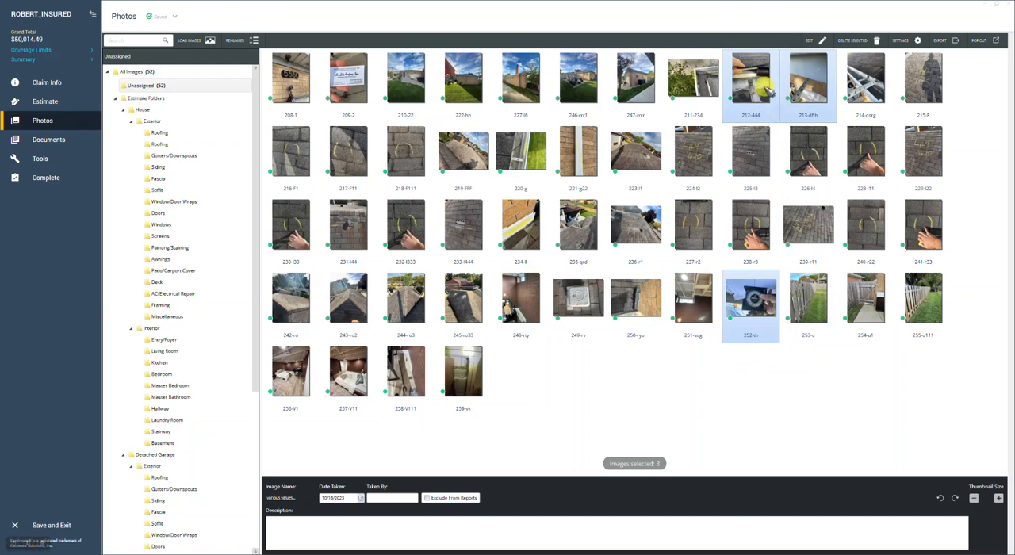
{"action": "mouse_move", "coordinate": [768, 85]}
{"action": "left_mouse_down"}
{"action": "mouse_move", "coordinate": [753, 102]}
{"action": "mouse_move", "coordinate": [707, 99]}
{"action": "mouse_move", "coordinate": [663, 62]}
{"action": "mouse_move", "coordinate": [695, 118]}
{"action": "left_mouse_up"}
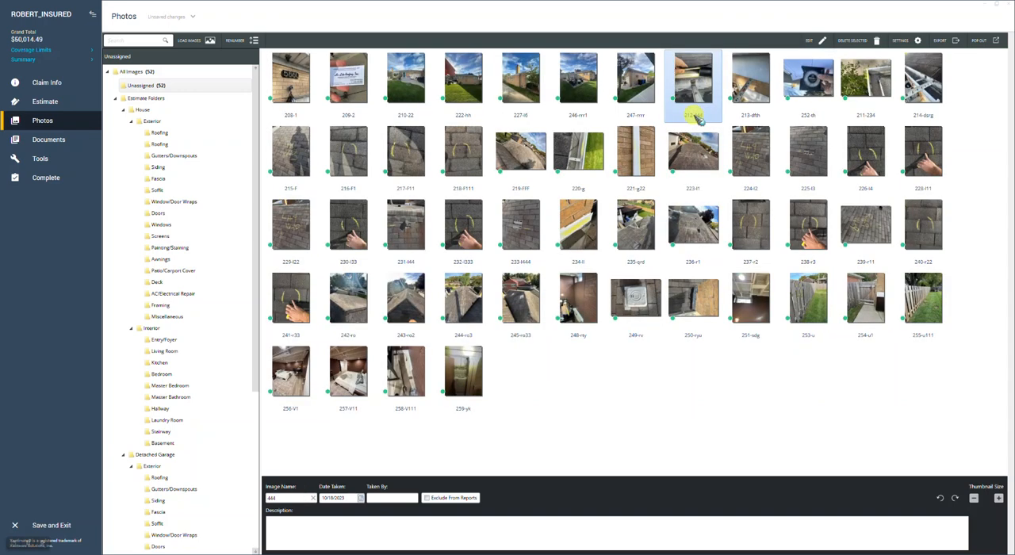
Rotate photo 252-th clockwise until it sits upright in landscape orientation
{"action": "left_click", "coordinate": [811, 86]}
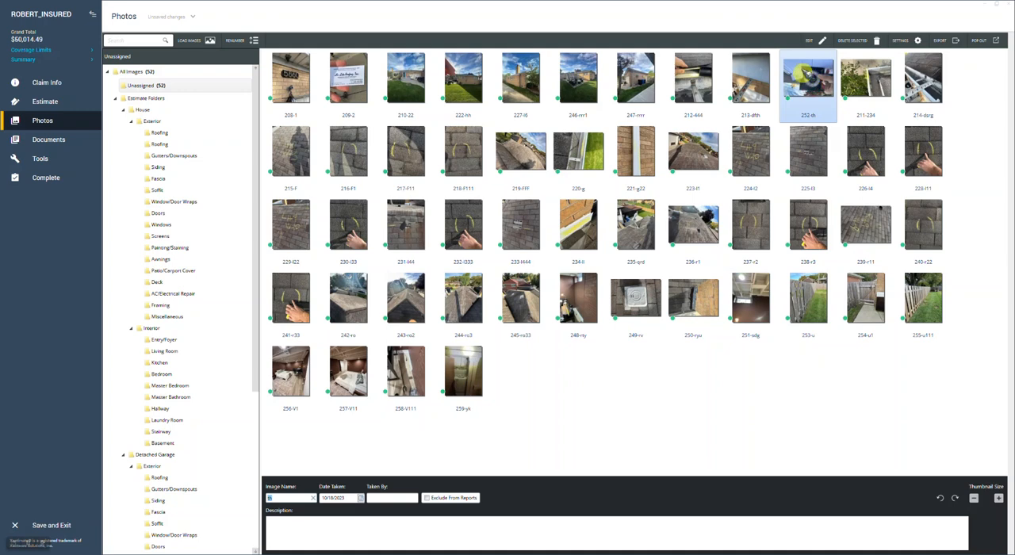
{"action": "left_click", "coordinate": [955, 498]}
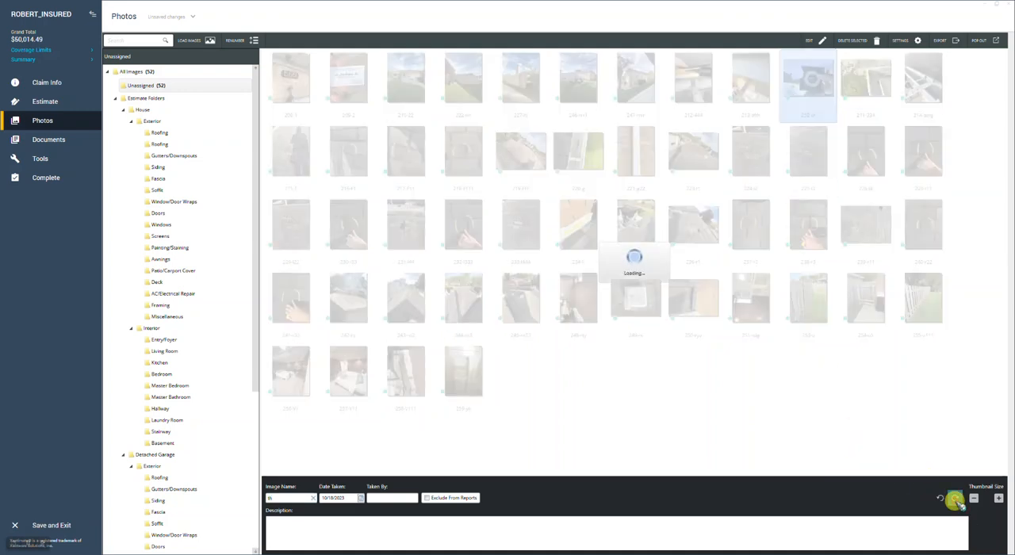
{"action": "left_click", "coordinate": [955, 499]}
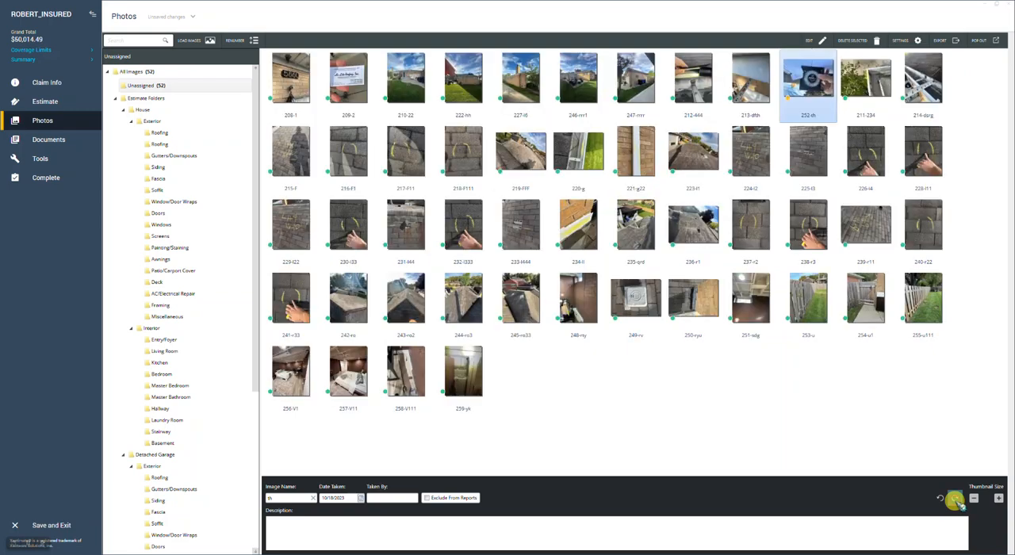
{"action": "left_click", "coordinate": [955, 499]}
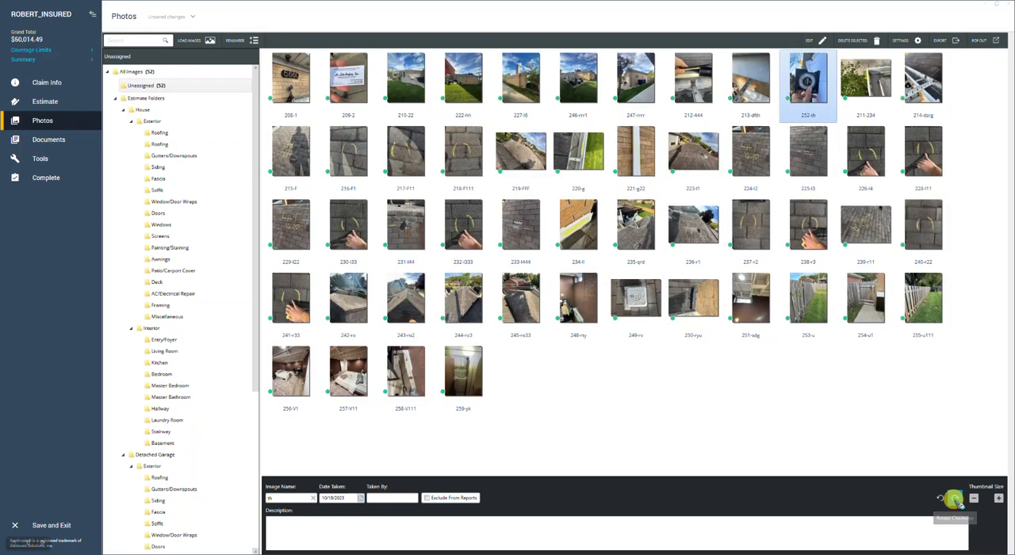
{"action": "left_click", "coordinate": [955, 498]}
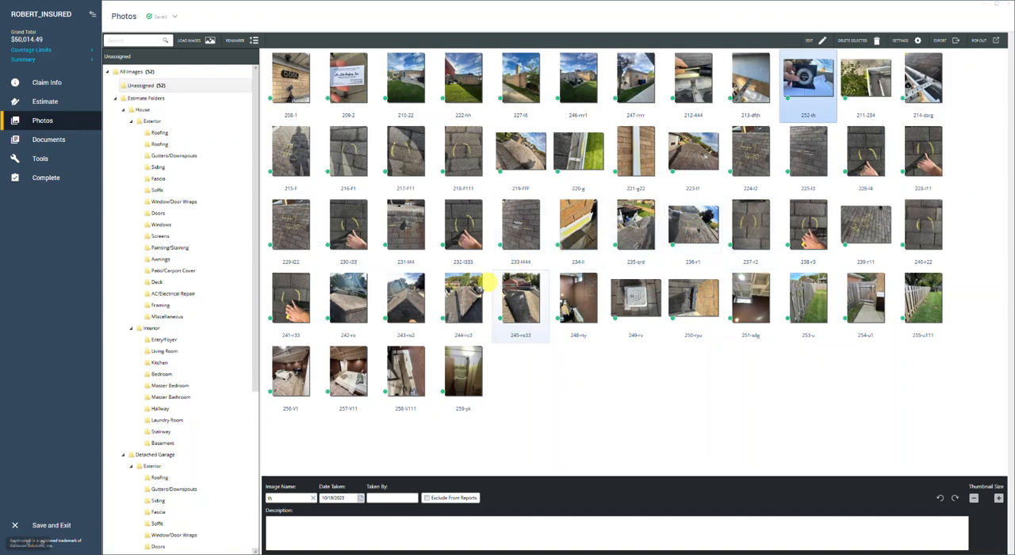
Move the roof overview photos 242-ro, 243-ro2, 244-ro3 and 245-ro33 together to directly after photo 252-th
{"action": "left_click", "coordinate": [349, 287]}
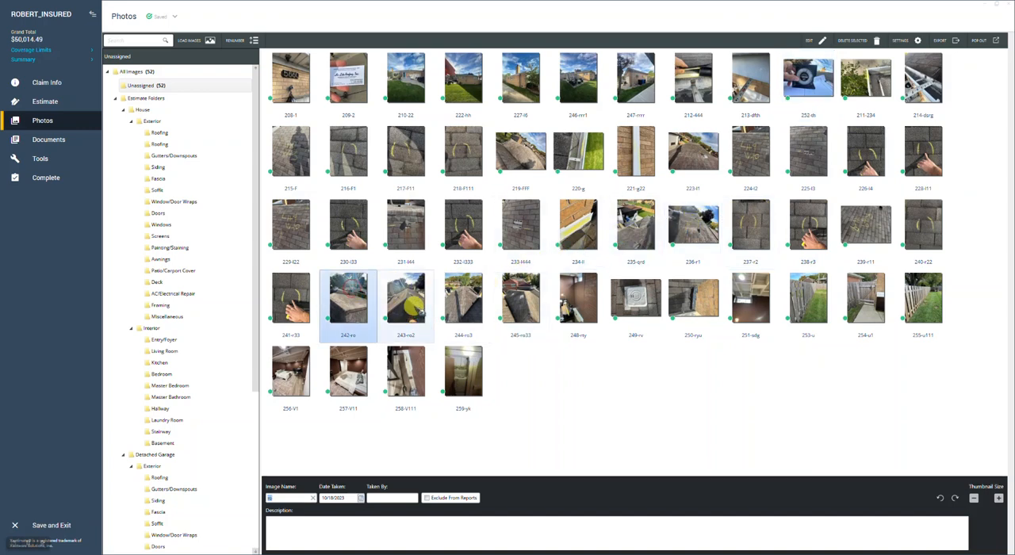
{"action": "left_click", "coordinate": [406, 315], "text": "ctrl"}
{"action": "left_click", "coordinate": [462, 311], "text": "ctrl"}
{"action": "left_click", "coordinate": [521, 310], "text": "ctrl"}
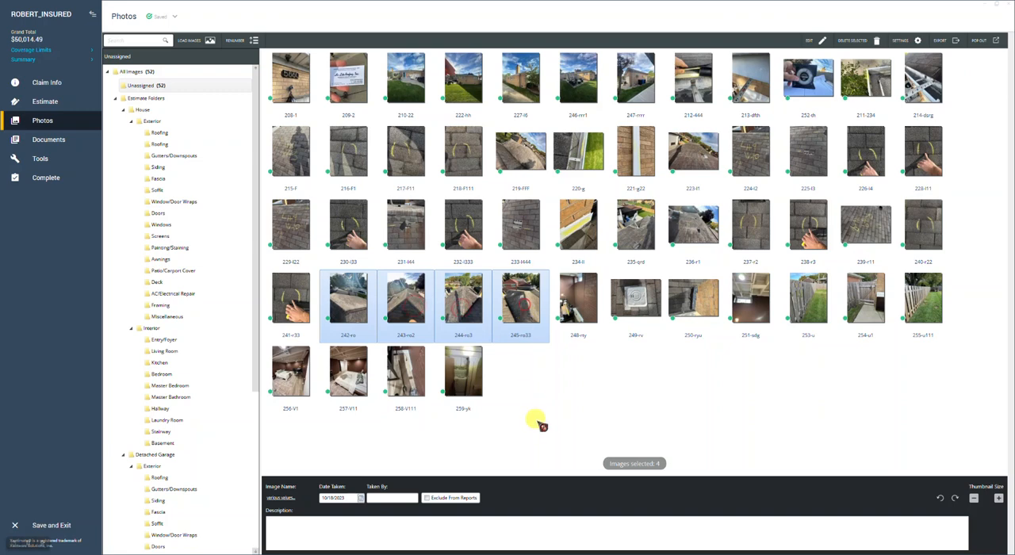
{"action": "left_click_drag", "start_coordinate": [349, 308], "coordinate": [841, 64]}
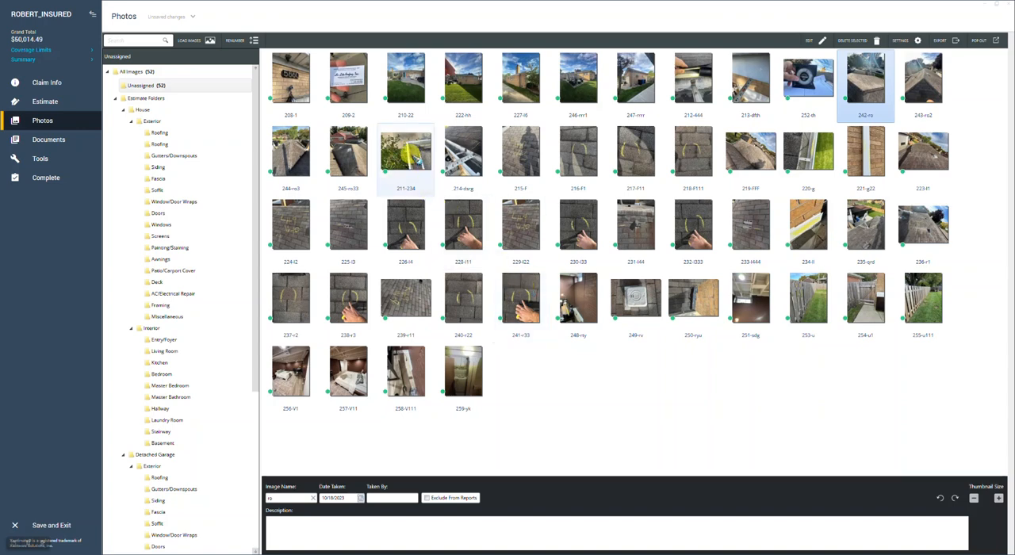
Move the gutter and downspout photos 211-234, 214-dsrg, 220-g and 221-g22 plus photo 248-rty together to between 250-ryu and 251-sdg
{"action": "left_click", "coordinate": [404, 157]}
{"action": "left_click", "coordinate": [472, 163], "text": "ctrl"}
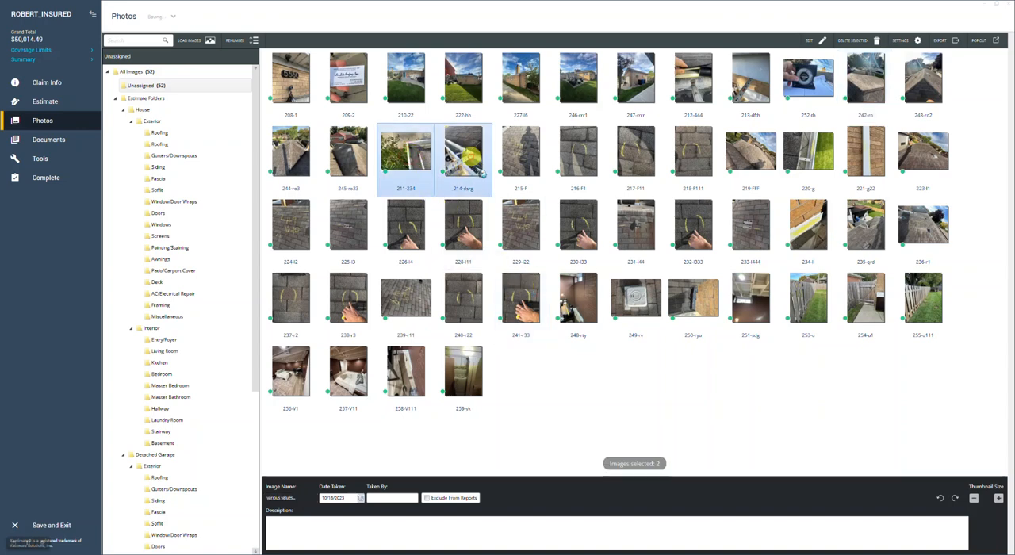
{"action": "left_click", "coordinate": [809, 162], "text": "ctrl"}
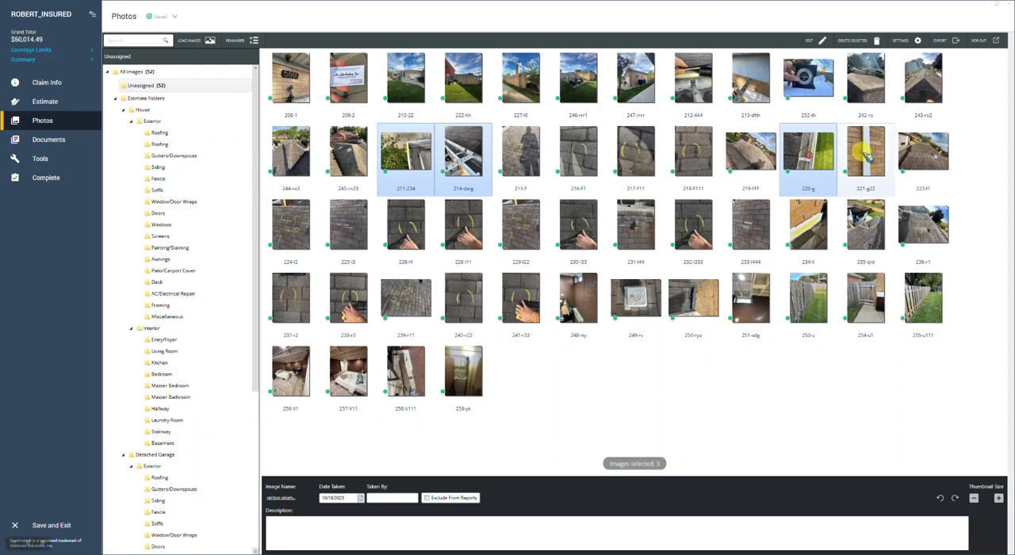
{"action": "left_click", "coordinate": [868, 158], "text": "ctrl"}
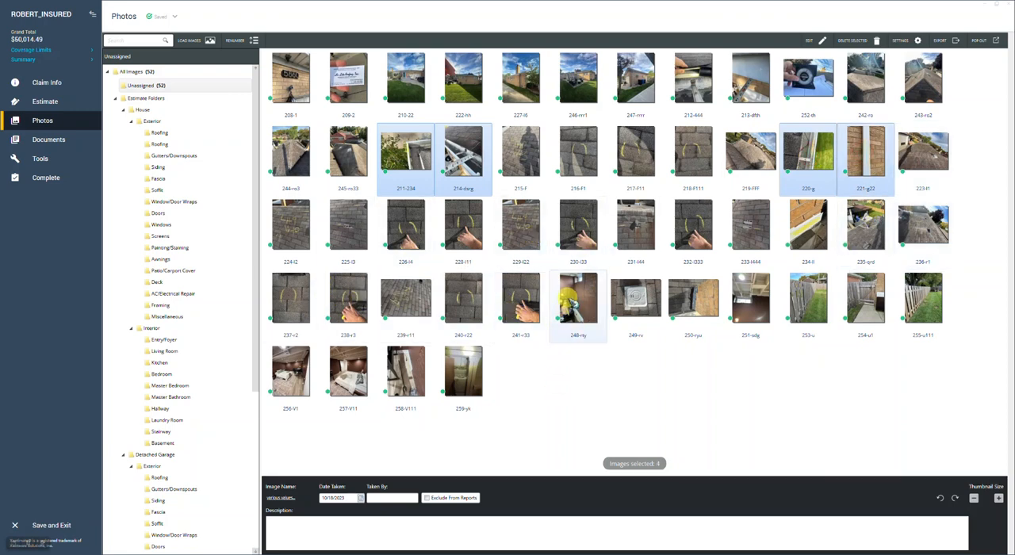
{"action": "left_click", "coordinate": [573, 304], "text": "ctrl"}
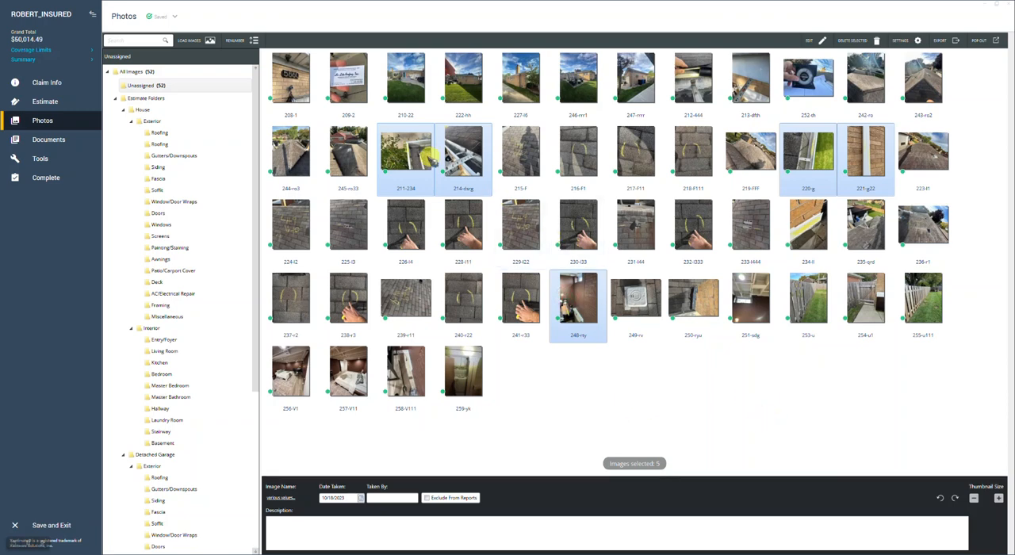
{"action": "mouse_move", "coordinate": [411, 158]}
{"action": "left_mouse_down"}
{"action": "mouse_move", "coordinate": [623, 270]}
{"action": "mouse_move", "coordinate": [729, 297]}
{"action": "left_mouse_up"}
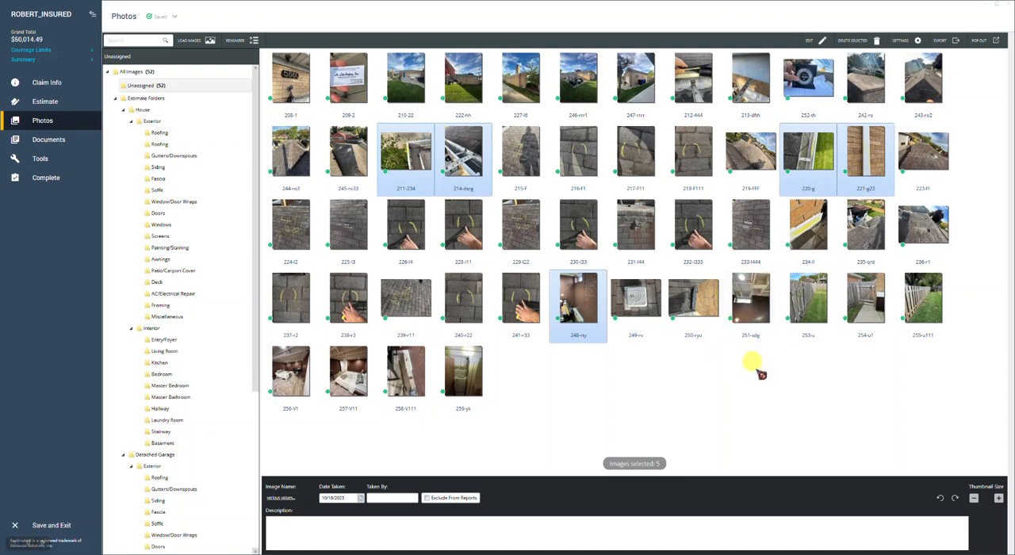
{"action": "left_click_drag", "start_coordinate": [409, 146], "coordinate": [721, 304]}
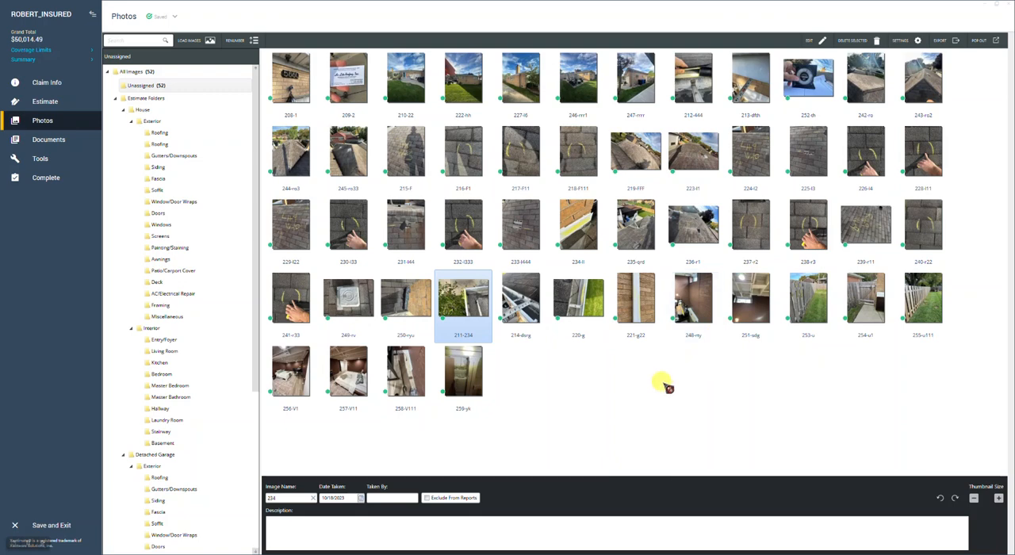
{"action": "left_click", "coordinate": [661, 381]}
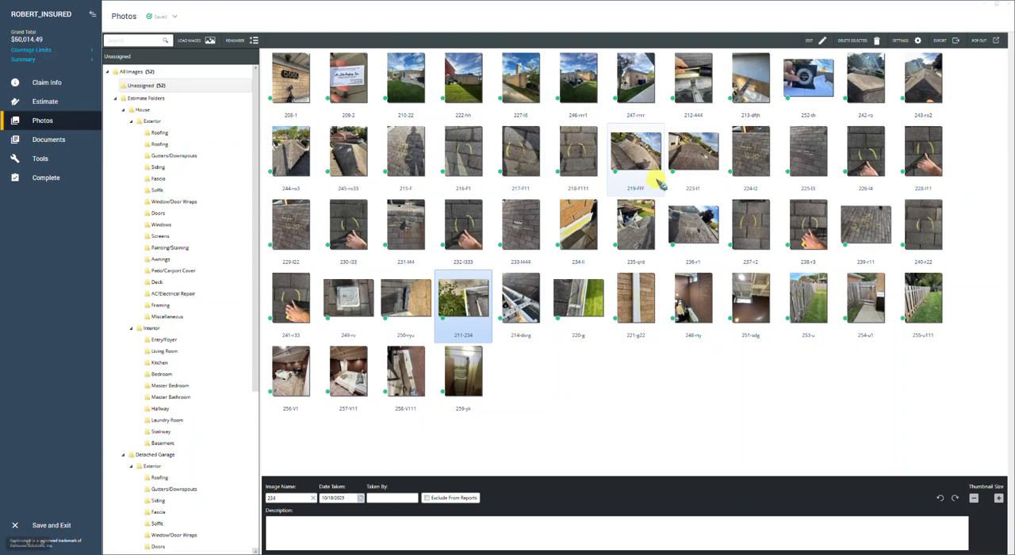
Check roof slope photo 219-FFF at full size and move it to directly before photo 215-F
{"action": "left_click", "coordinate": [636, 152]}
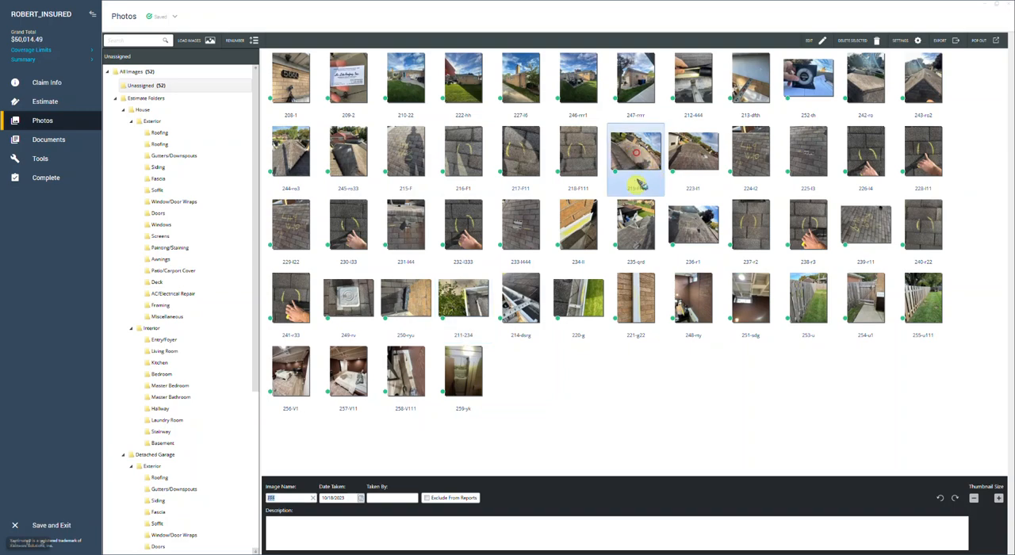
{"action": "double_click", "coordinate": [638, 150]}
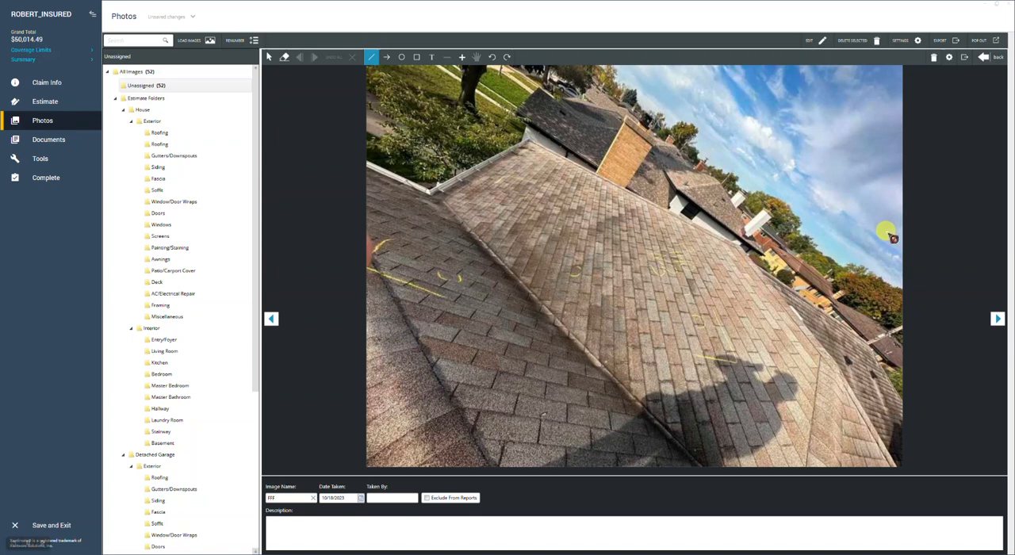
{"action": "left_click", "coordinate": [1000, 59]}
{"action": "mouse_move", "coordinate": [635, 155]}
{"action": "left_mouse_down"}
{"action": "mouse_move", "coordinate": [634, 168]}
{"action": "mouse_move", "coordinate": [390, 162]}
{"action": "mouse_move", "coordinate": [600, 147]}
{"action": "mouse_move", "coordinate": [384, 158]}
{"action": "left_mouse_up"}
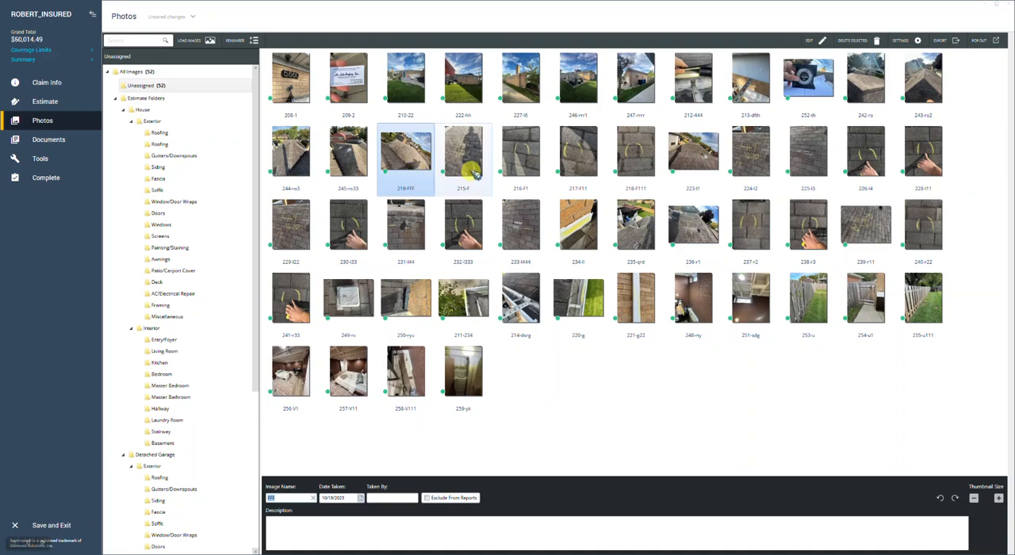
View roof slope photos 219-FFF and 215-F at full size and return to the thumbnails
{"action": "double_click", "coordinate": [405, 156]}
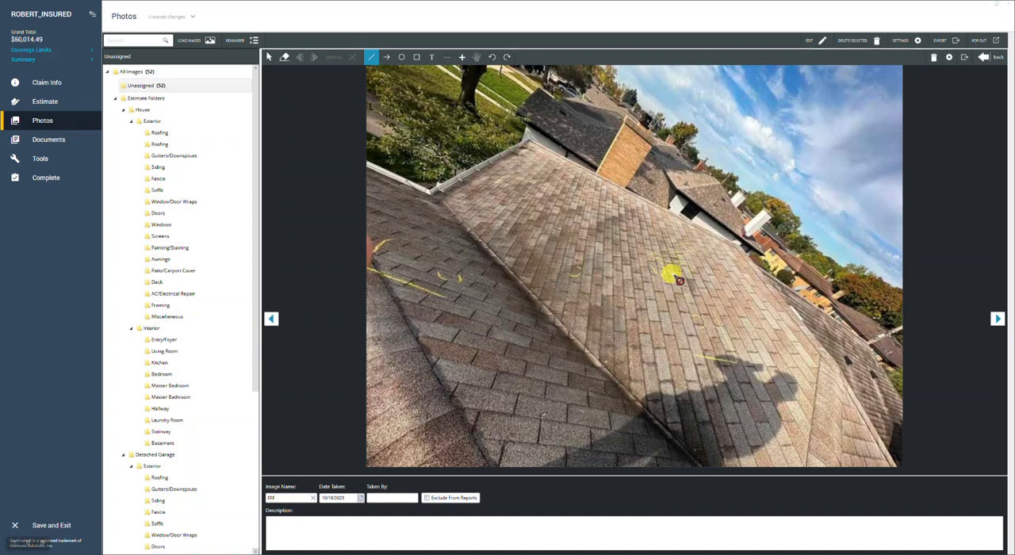
{"action": "left_click", "coordinate": [984, 57]}
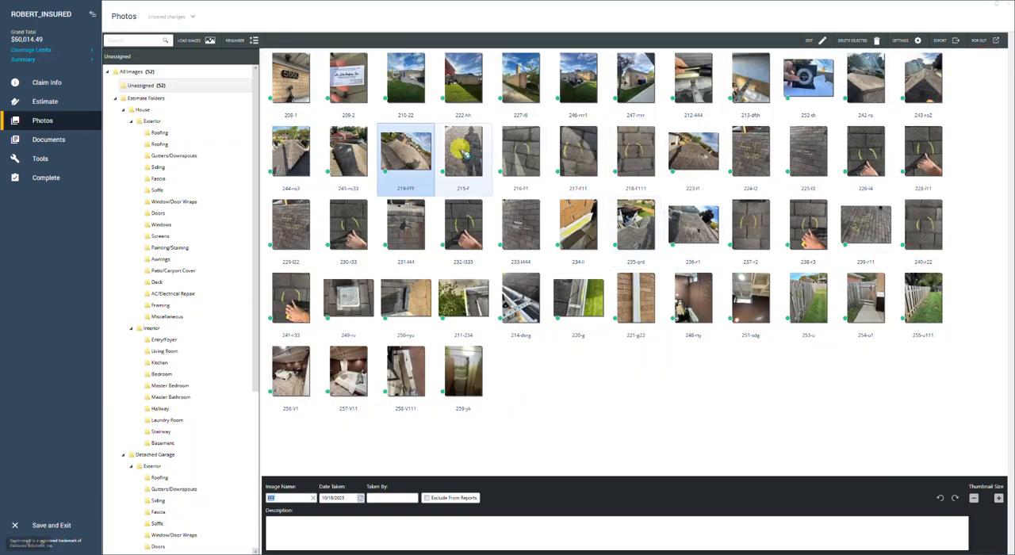
{"action": "double_click", "coordinate": [467, 151]}
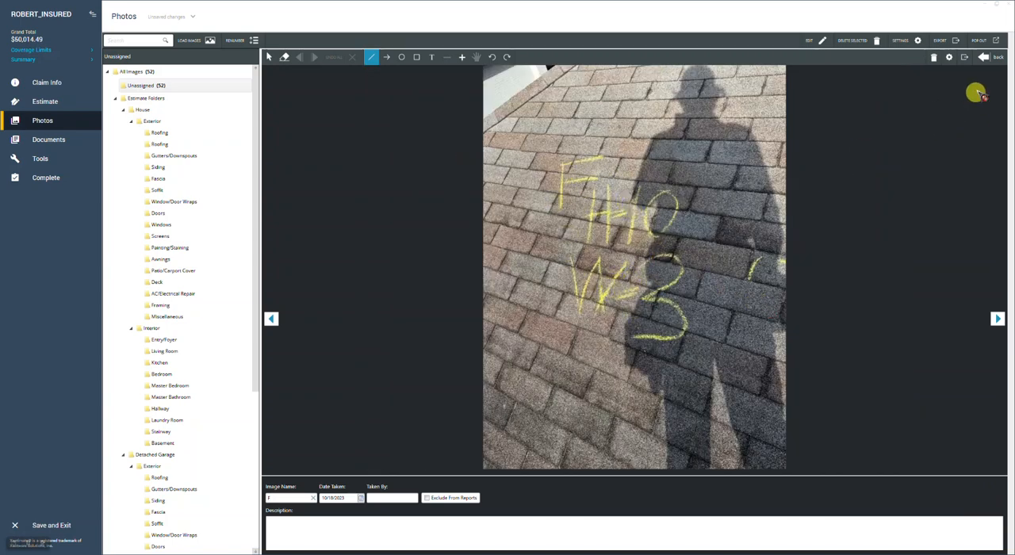
{"action": "left_click", "coordinate": [984, 57]}
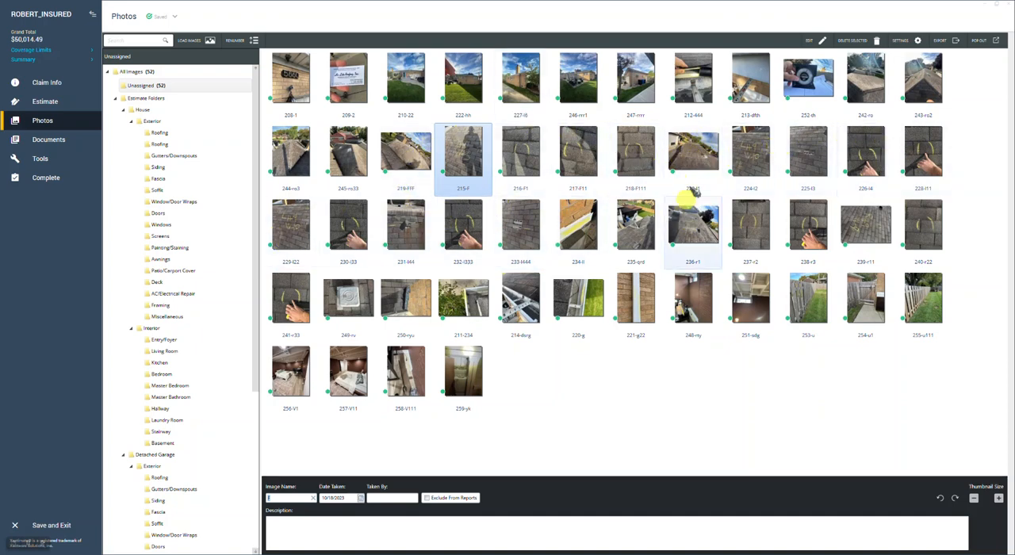
Compare the similar slope photos 224-l2 and 229-l22, and delete the redundant photo 229-l22
{"action": "left_click", "coordinate": [692, 155]}
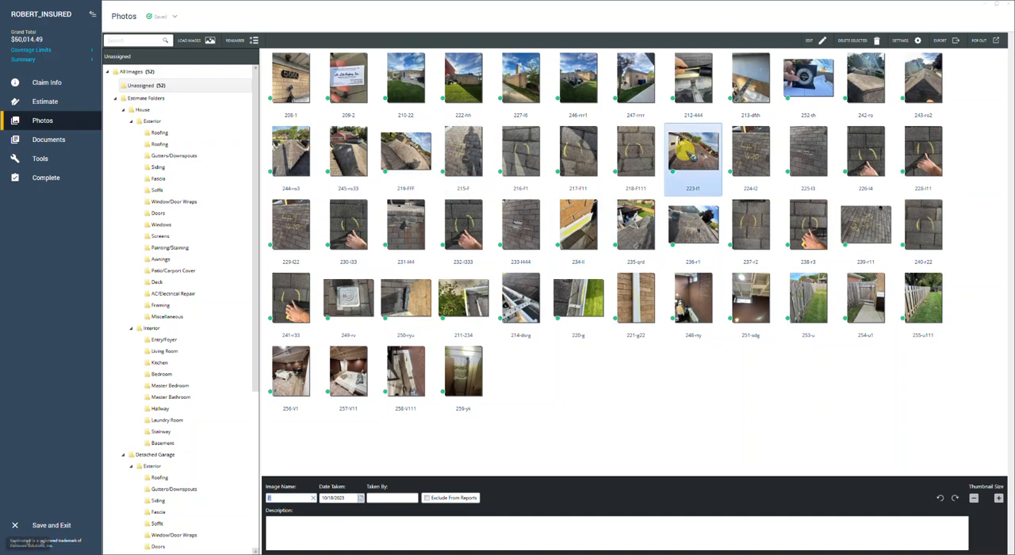
{"action": "left_click", "coordinate": [770, 152]}
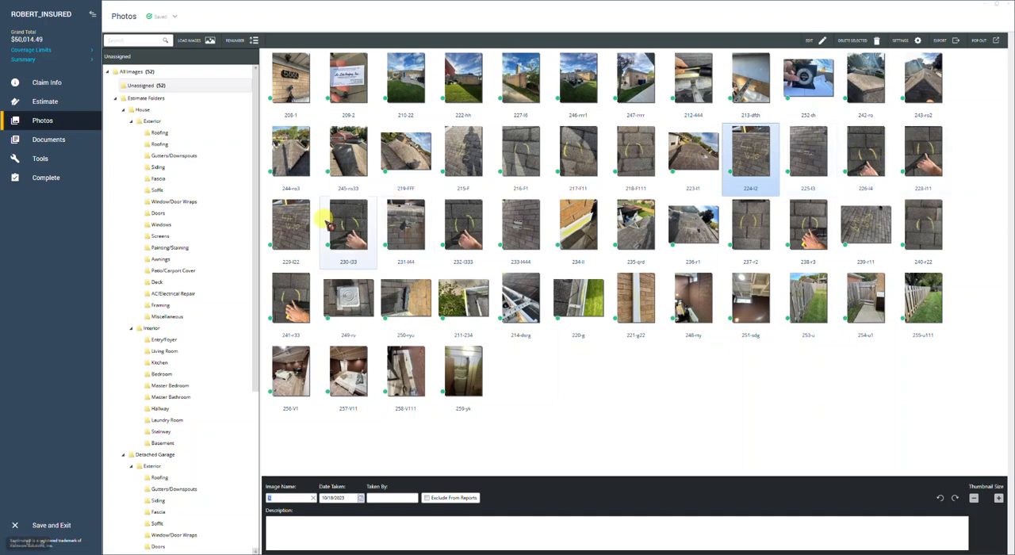
{"action": "left_click", "coordinate": [350, 226]}
{"action": "left_click_drag", "start_coordinate": [357, 230], "coordinate": [728, 147]}
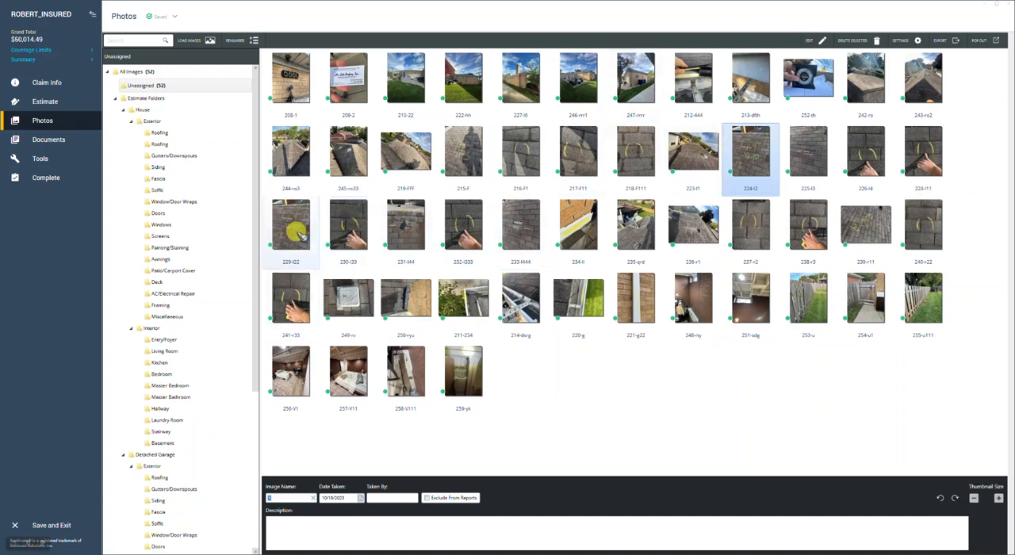
{"action": "left_click", "coordinate": [300, 230]}
{"action": "left_click", "coordinate": [749, 153]}
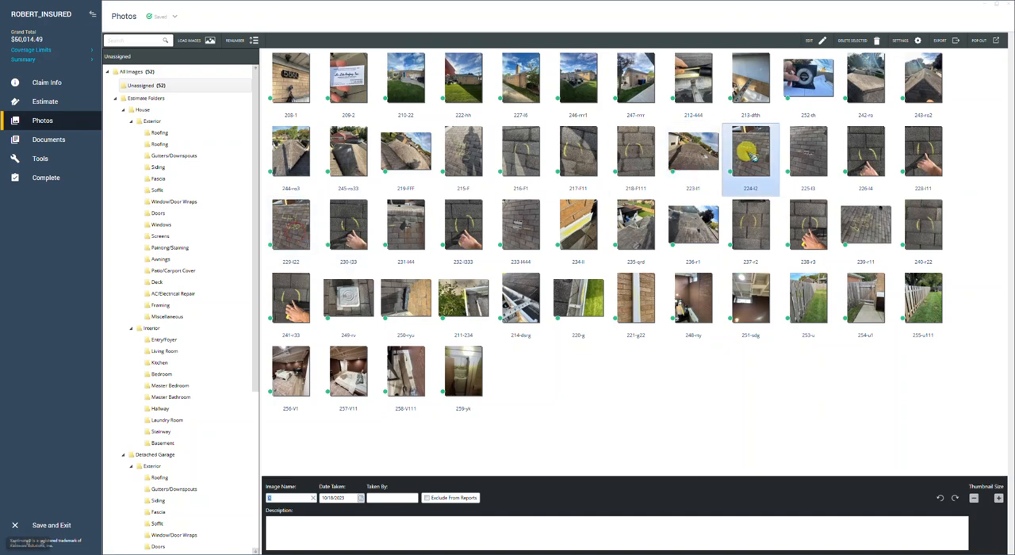
{"action": "left_click_drag", "start_coordinate": [750, 156], "coordinate": [295, 228]}
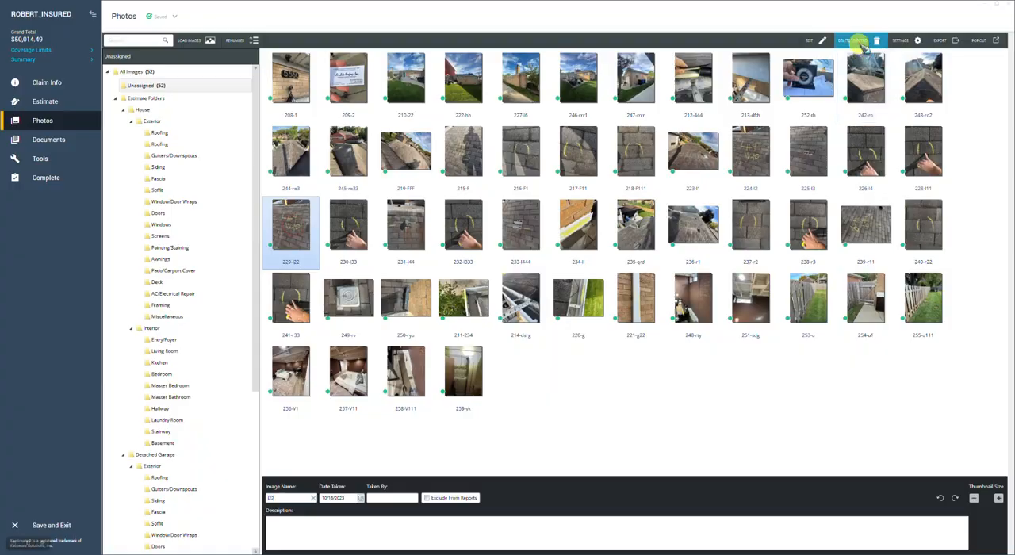
{"action": "left_click", "coordinate": [873, 39]}
{"action": "left_click", "coordinate": [579, 305]}
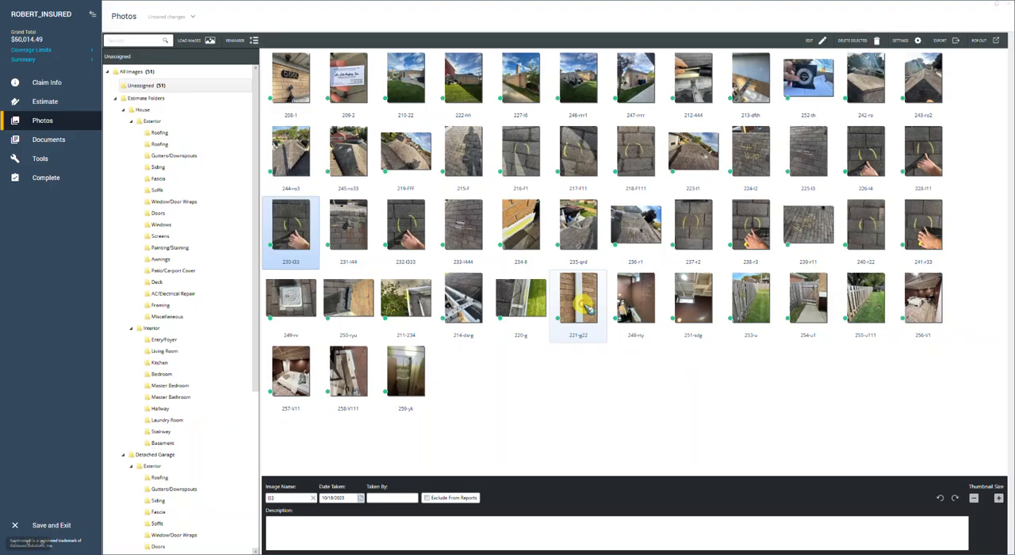
Move the chalk-marked shingle photos 226-l4, 228-l11, 230-l33 and 232-l333 together to directly after photo 224-l2
{"action": "left_click_drag", "start_coordinate": [588, 293], "coordinate": [815, 157]}
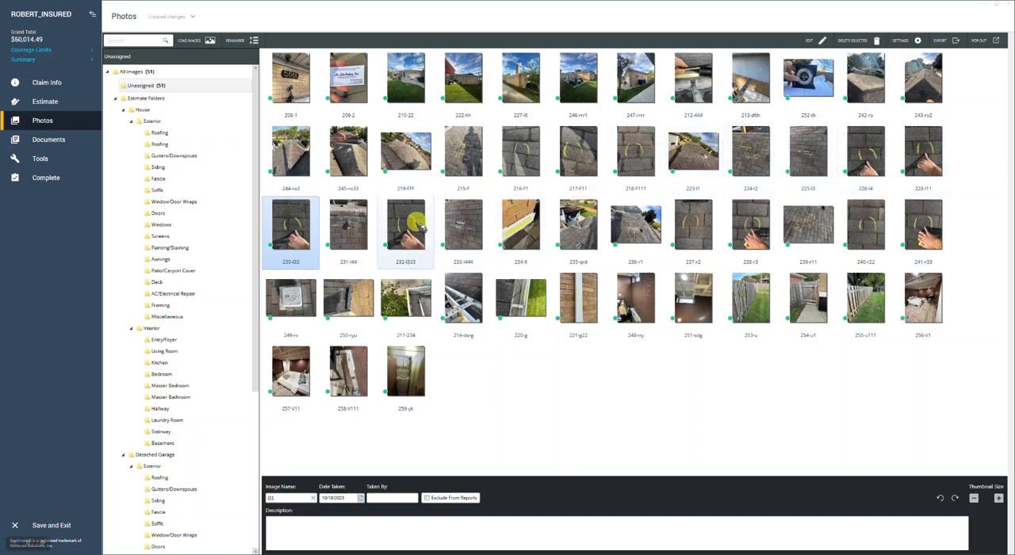
{"action": "left_click", "coordinate": [404, 225]}
{"action": "left_click", "coordinate": [286, 226], "text": "ctrl"}
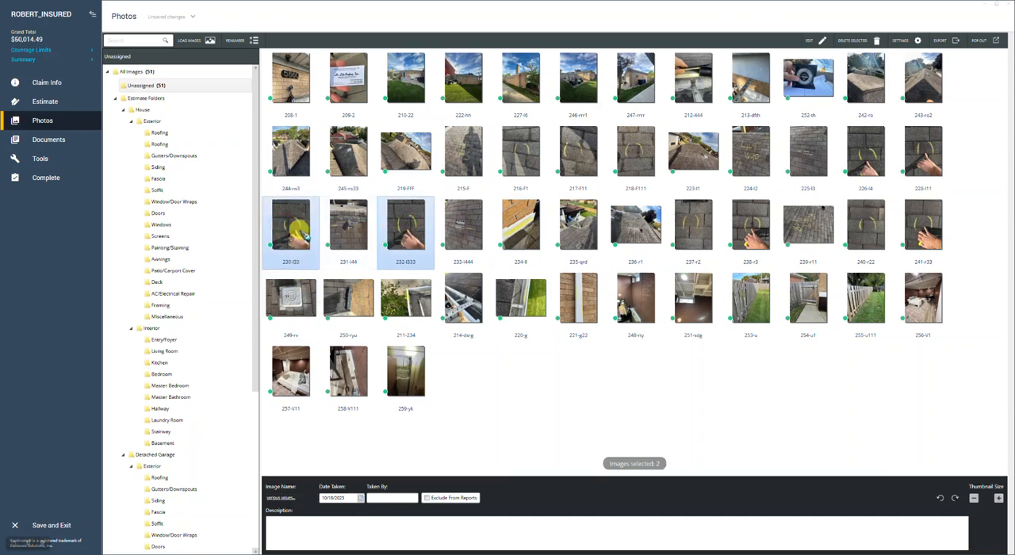
{"action": "left_click", "coordinate": [864, 154], "text": "ctrl"}
{"action": "left_click", "coordinate": [906, 184], "text": "ctrl"}
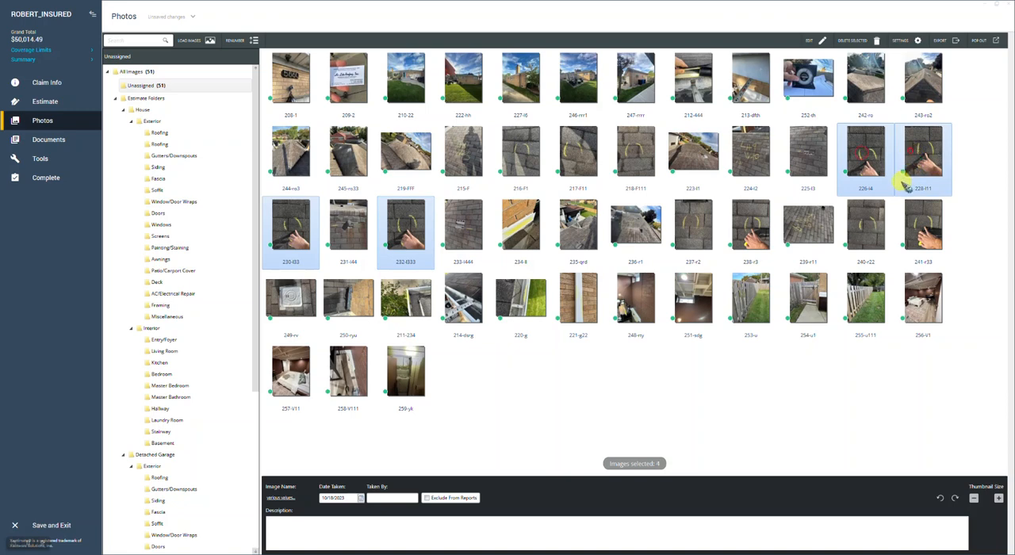
{"action": "left_click_drag", "start_coordinate": [870, 158], "coordinate": [773, 142]}
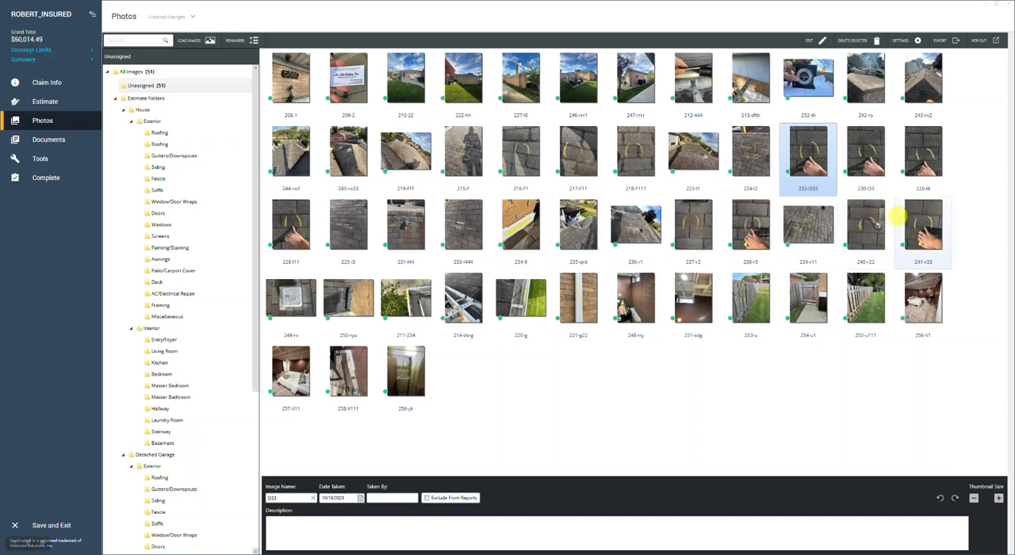
{"action": "left_click", "coordinate": [643, 228]}
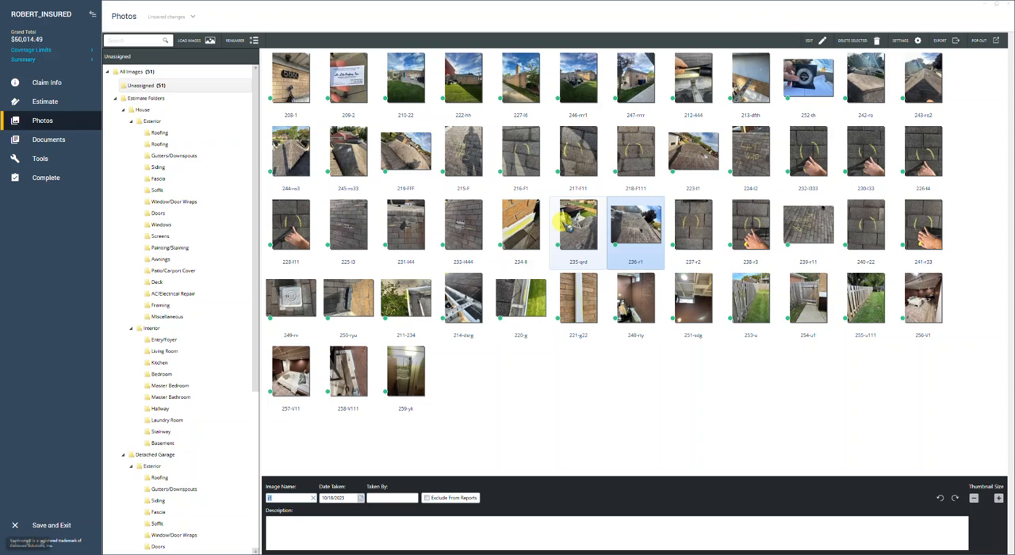
{"action": "left_click", "coordinate": [526, 223]}
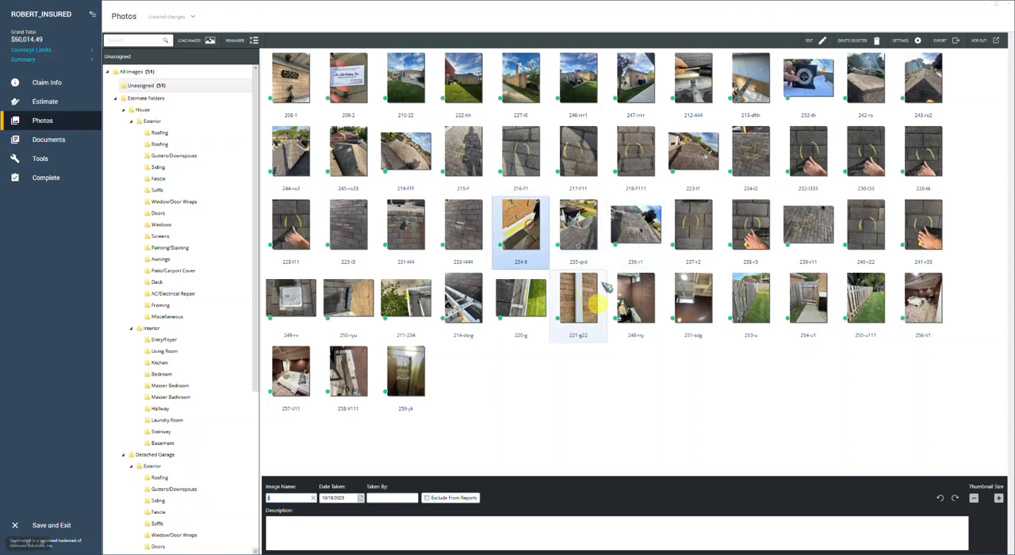
{"action": "left_click", "coordinate": [591, 238]}
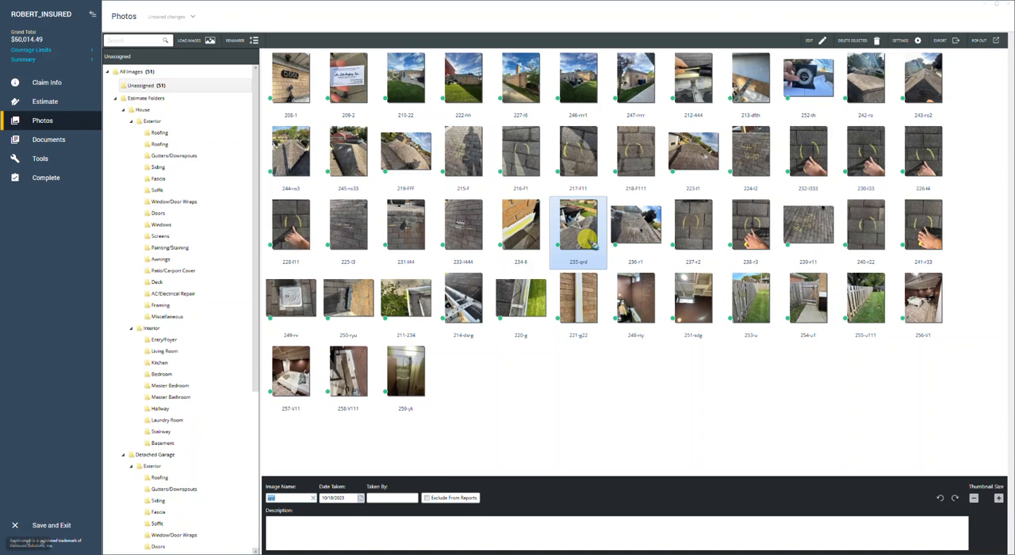
{"action": "left_click_drag", "start_coordinate": [587, 236], "coordinate": [168, 164]}
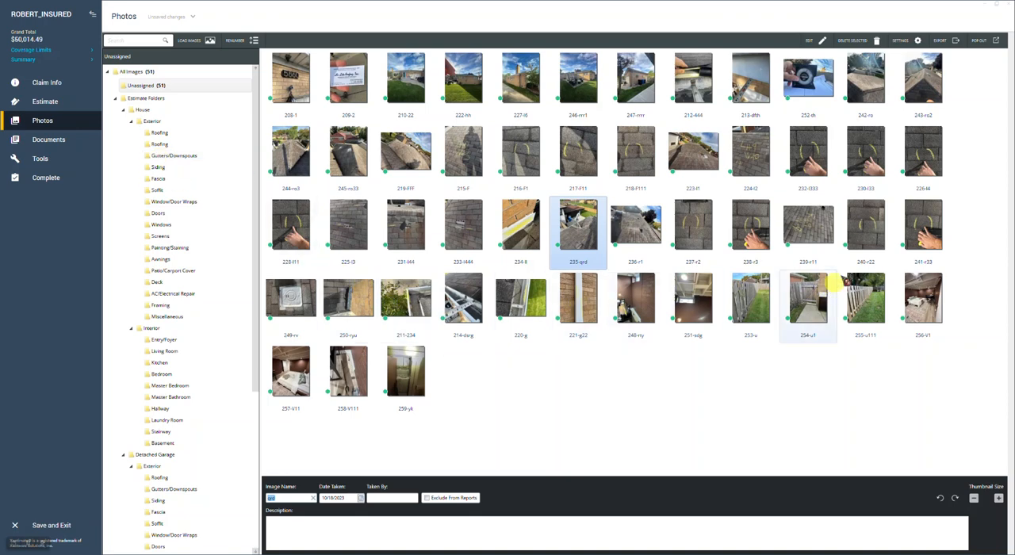
{"action": "left_click", "coordinate": [424, 309]}
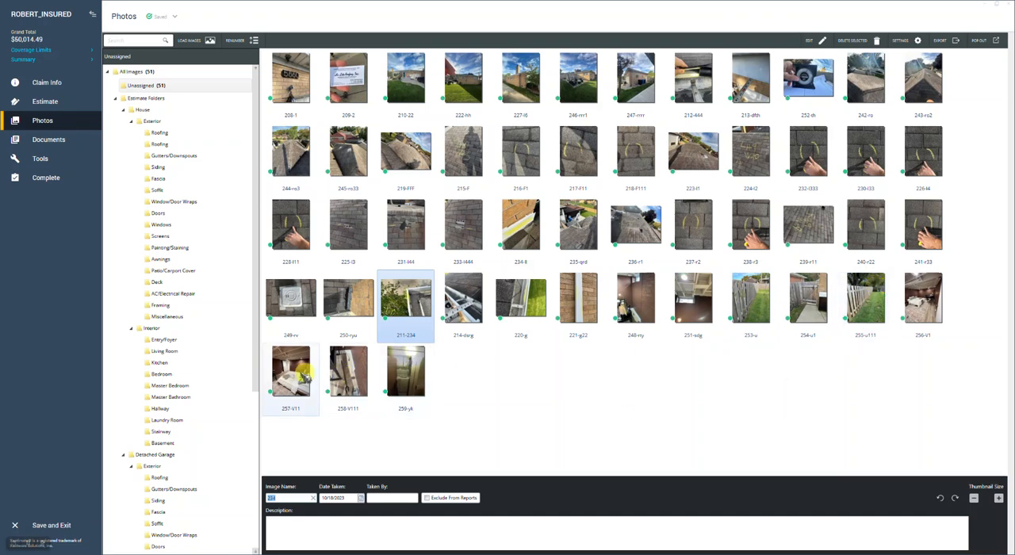
Move the interior photos 256-V1, 257-V11, 258-V111 and 259-yk together to between 251-sdg and the fence photo 253-u
{"action": "left_click", "coordinate": [303, 378]}
{"action": "left_click", "coordinate": [341, 377], "text": "ctrl"}
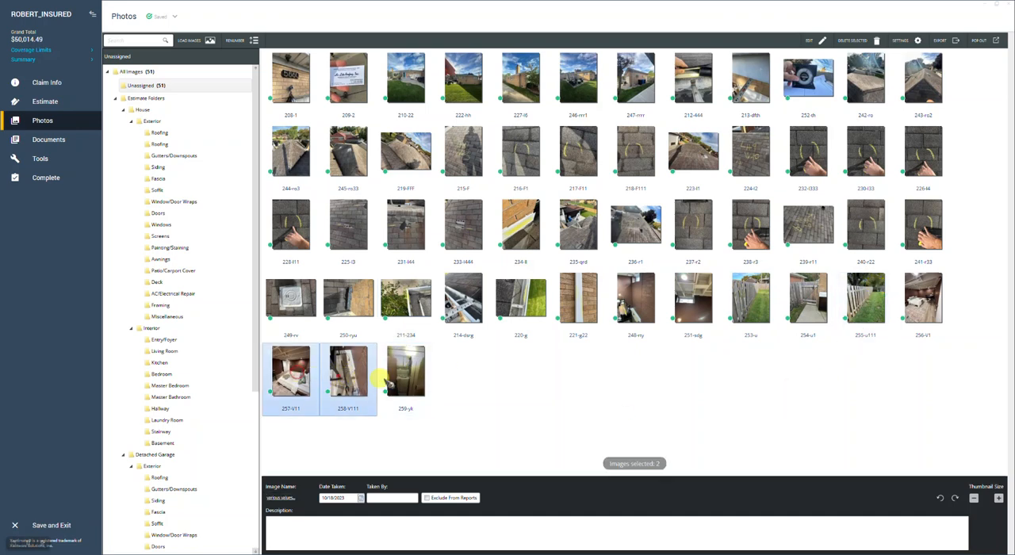
{"action": "left_click", "coordinate": [405, 383], "text": "ctrl"}
{"action": "left_click", "coordinate": [921, 297], "text": "ctrl"}
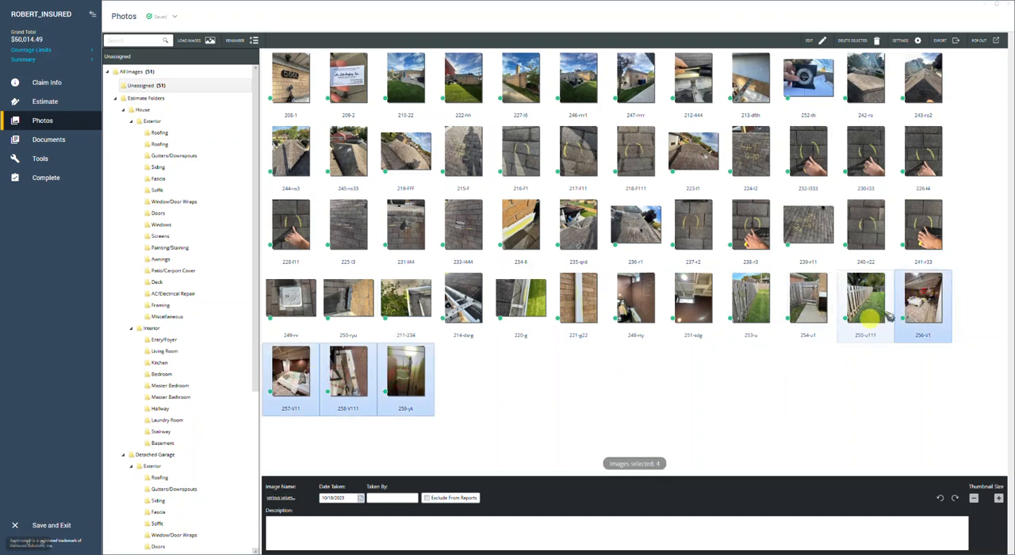
{"action": "left_click_drag", "start_coordinate": [922, 298], "coordinate": [744, 343]}
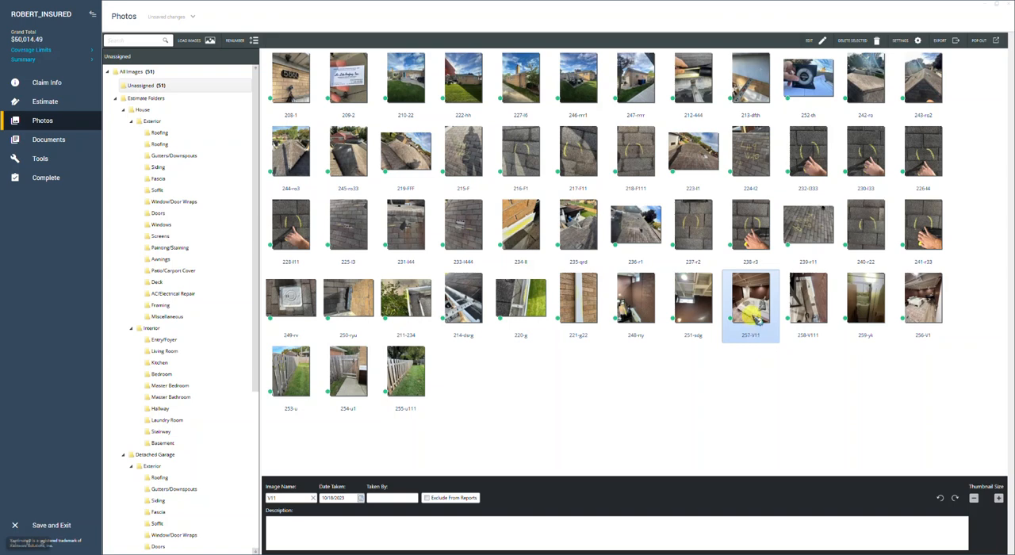
Move the room overview photos 257-V11 and 256-V1 together to between 221-g22 and 248-rty
{"action": "left_click", "coordinate": [929, 299], "text": "ctrl"}
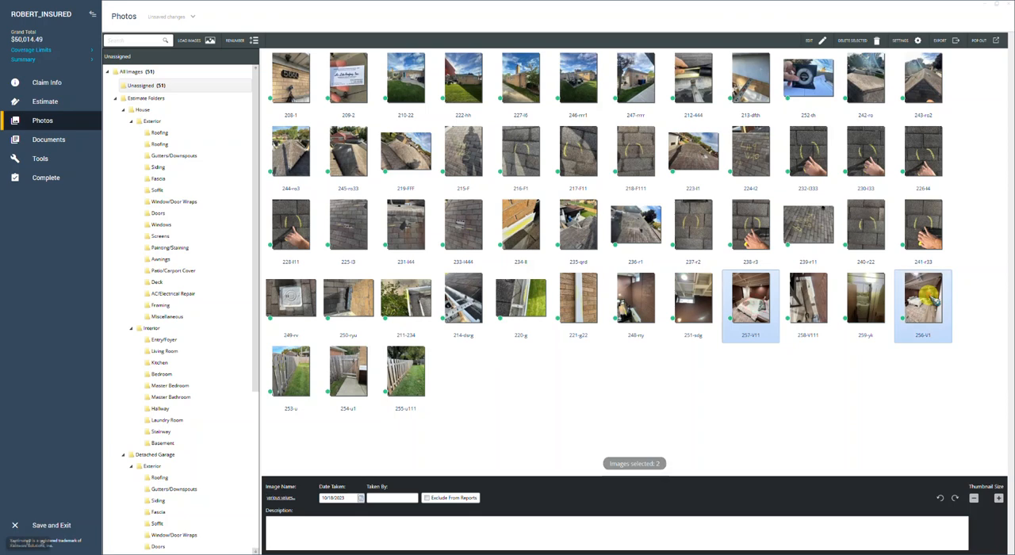
{"action": "left_click_drag", "start_coordinate": [760, 292], "coordinate": [615, 300]}
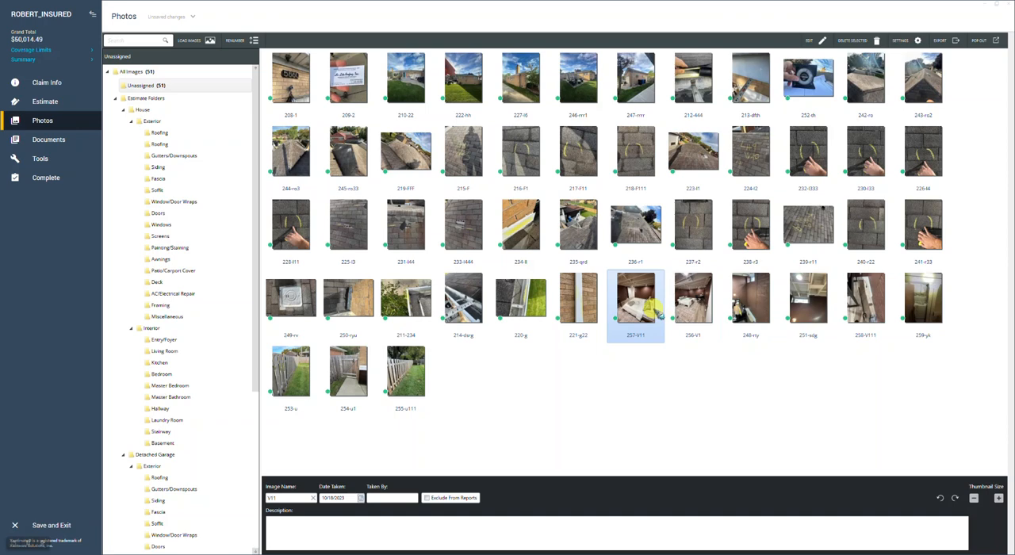
{"action": "left_click", "coordinate": [690, 308]}
{"action": "left_click", "coordinate": [654, 303]}
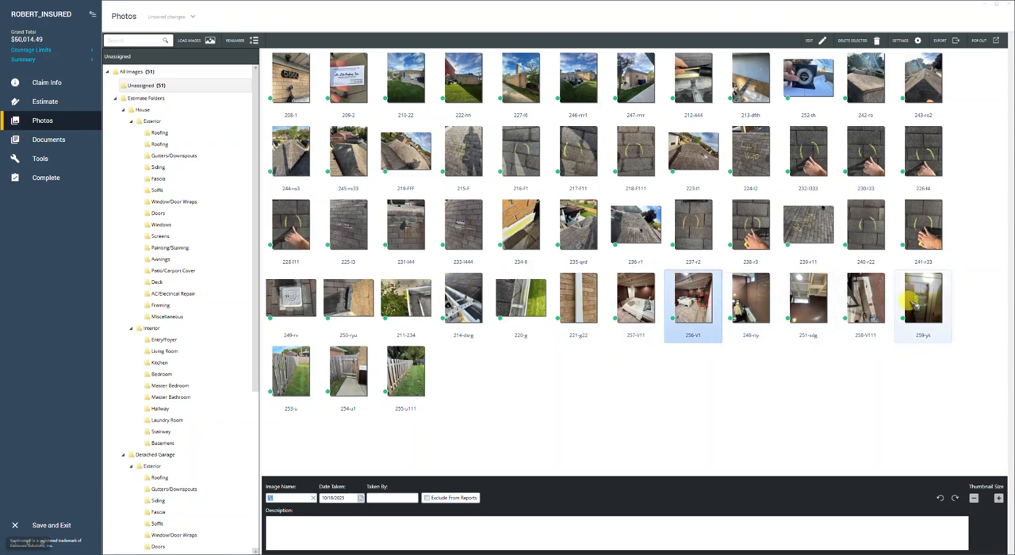
Review the image name and description entries of photos 259-yk, 208-1, 210-22, 234-ll and 217-F11
{"action": "left_click", "coordinate": [917, 324]}
{"action": "left_click", "coordinate": [915, 378]}
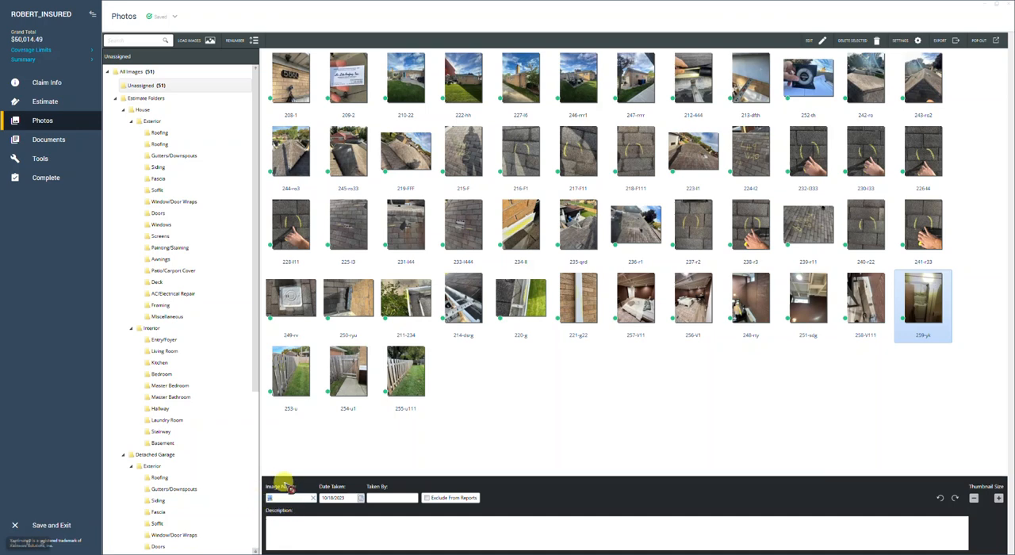
{"action": "left_click", "coordinate": [286, 533]}
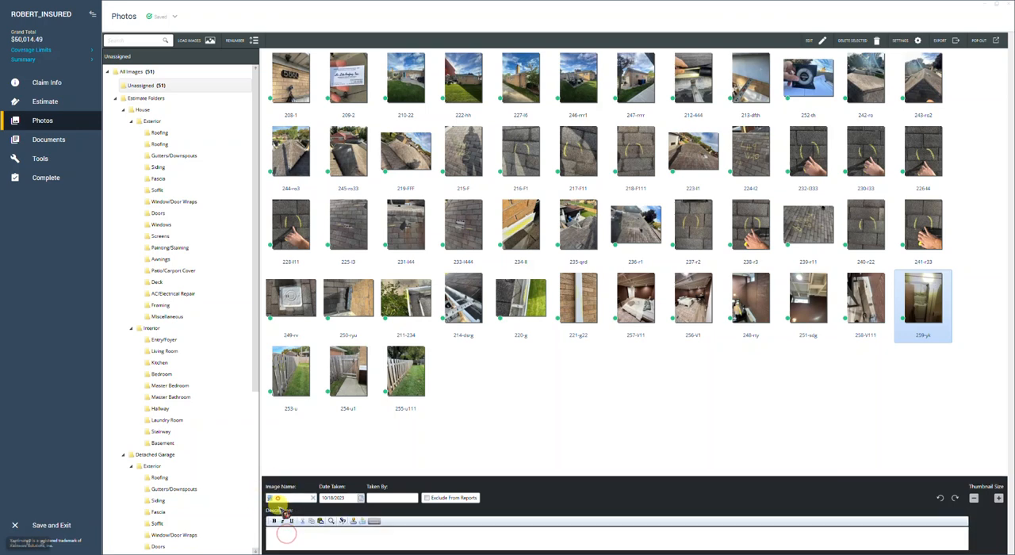
{"action": "left_click", "coordinate": [283, 535]}
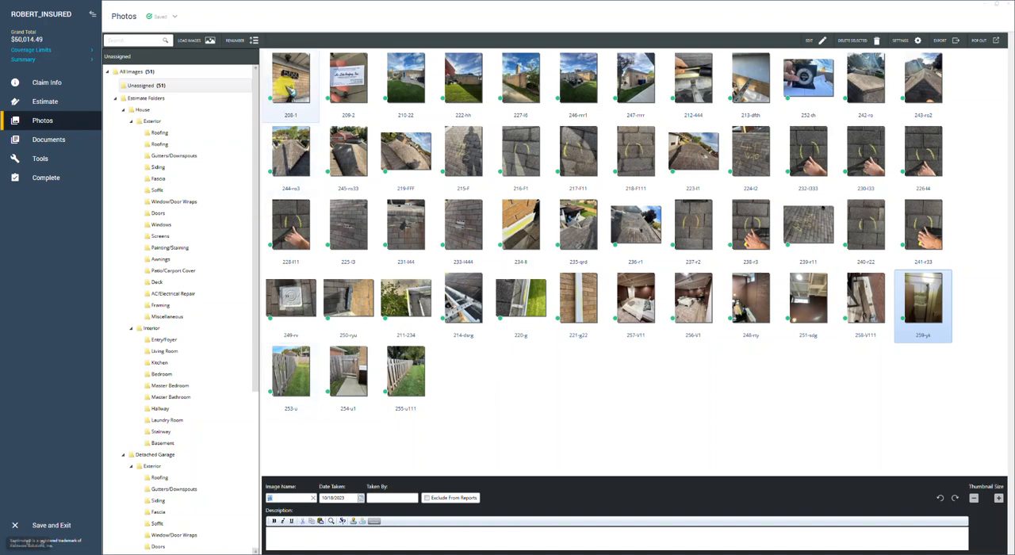
{"action": "left_click", "coordinate": [290, 86]}
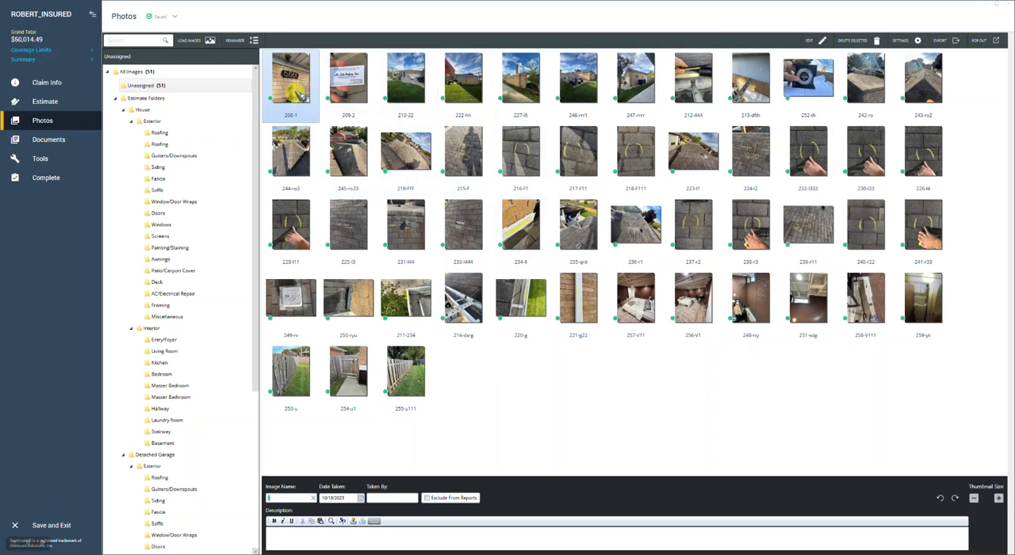
{"action": "left_click", "coordinate": [420, 83]}
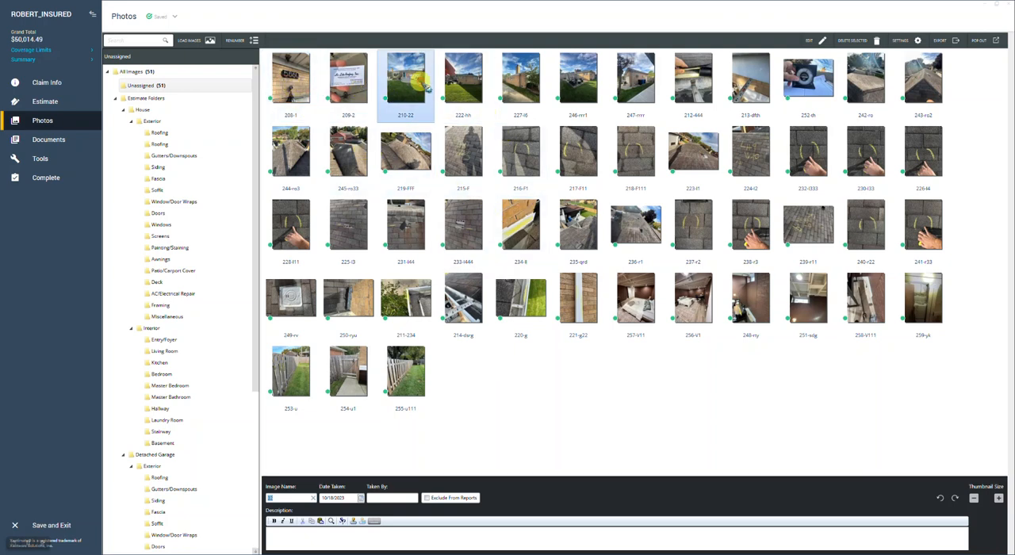
{"action": "left_click", "coordinate": [522, 214]}
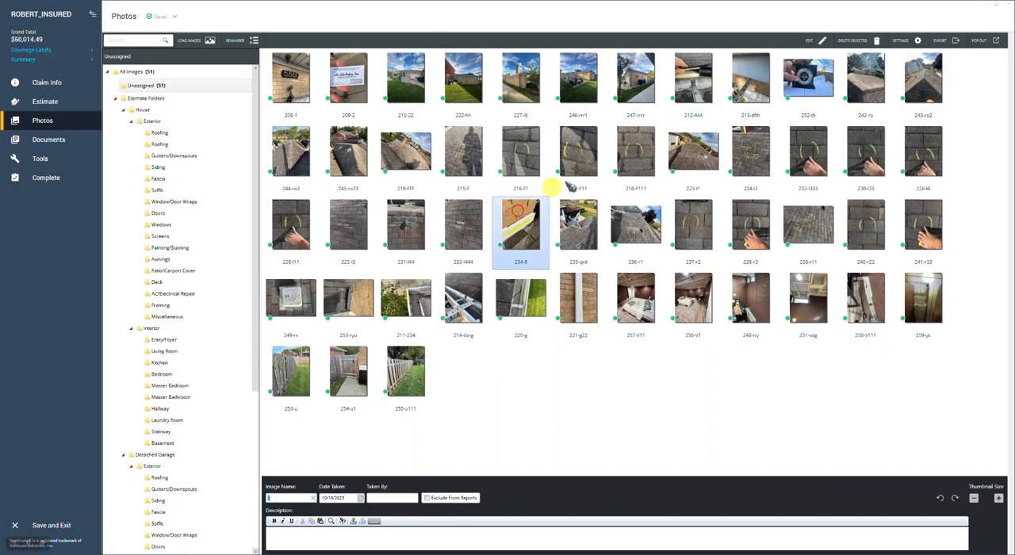
{"action": "left_click", "coordinate": [593, 165]}
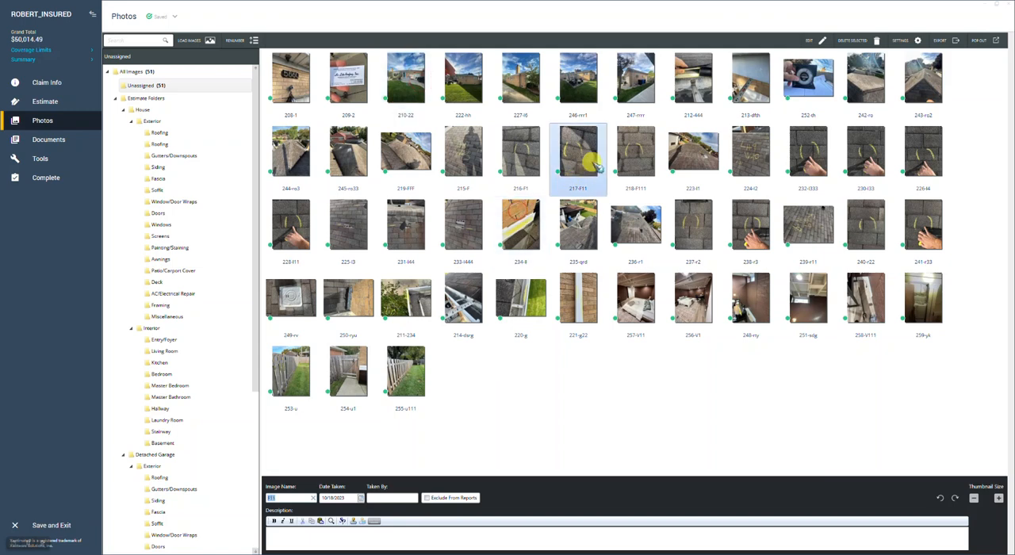
{"action": "left_click", "coordinate": [276, 497]}
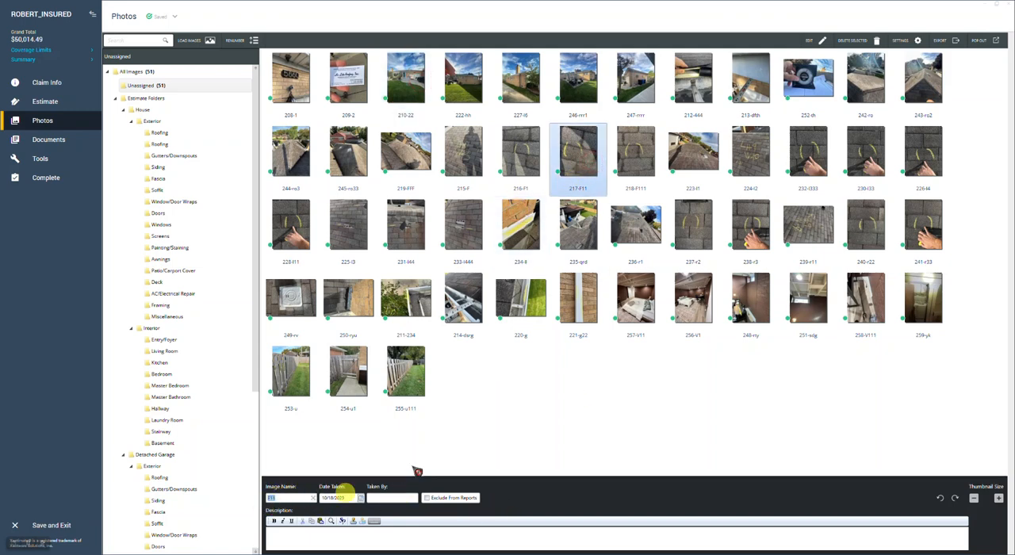
{"action": "double_click", "coordinate": [276, 493]}
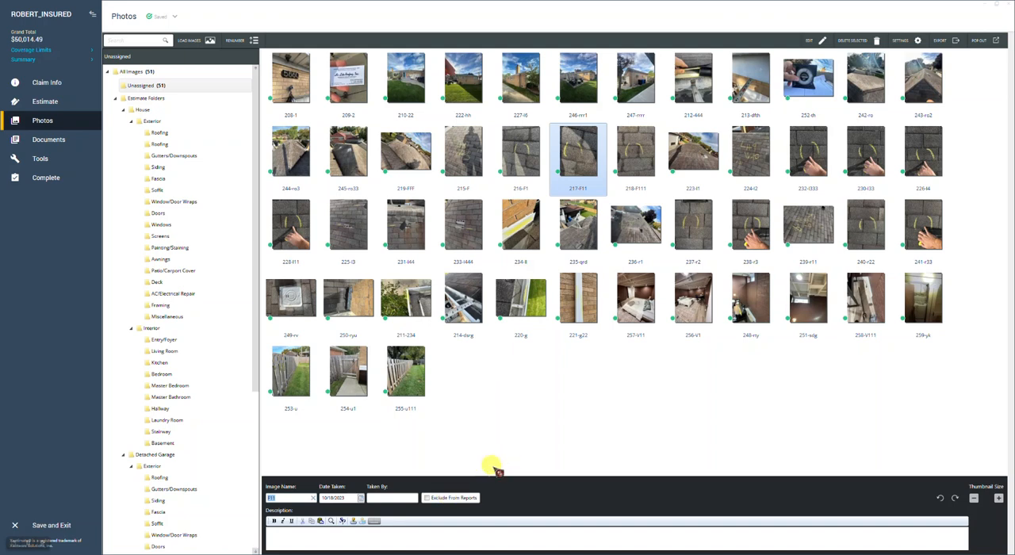
Name photo 208-1 "address", 209-2 "ctor info", 210-22 "front" and the backyard photo 222 "right"
{"action": "left_click", "coordinate": [303, 98]}
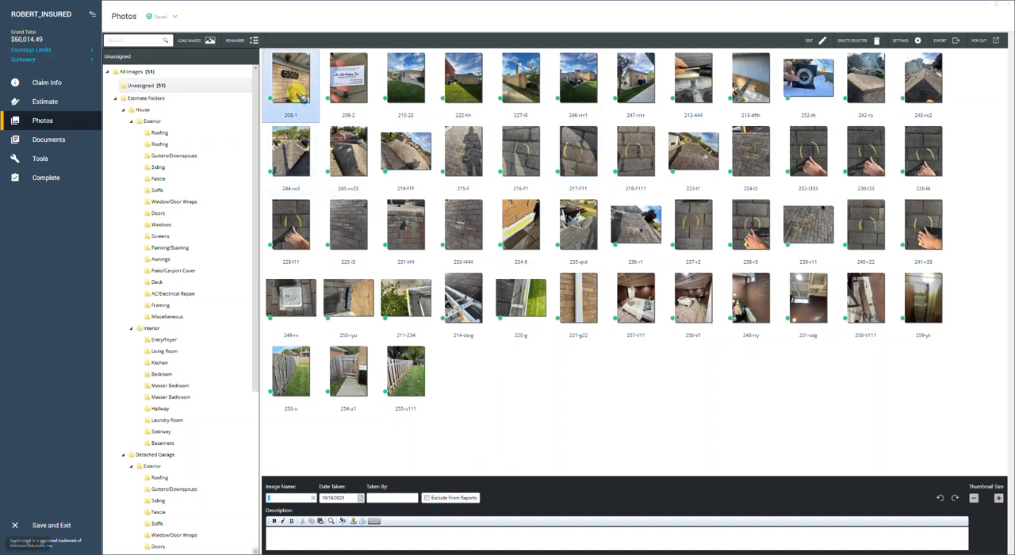
{"action": "double_click", "coordinate": [271, 500]}
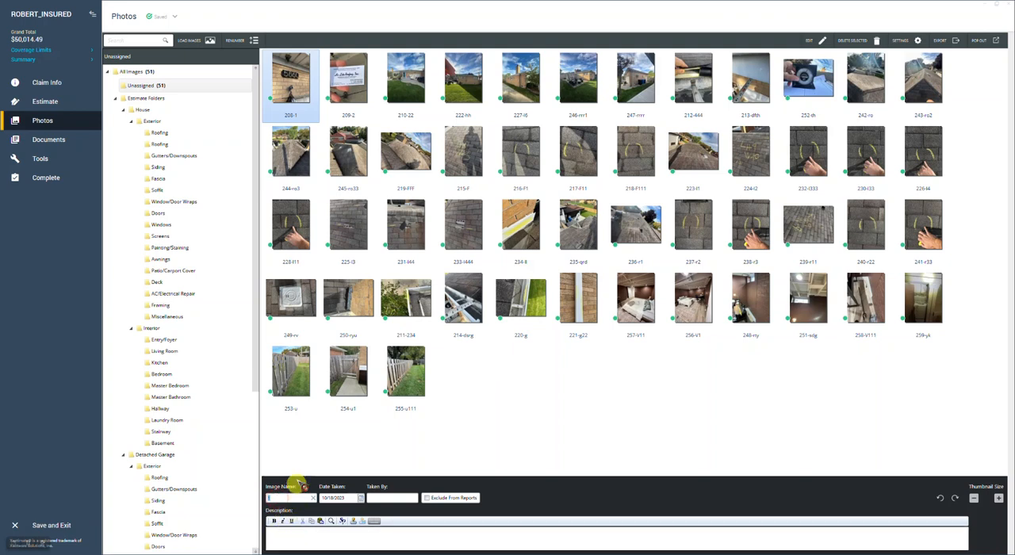
{"action": "left_click", "coordinate": [394, 97]}
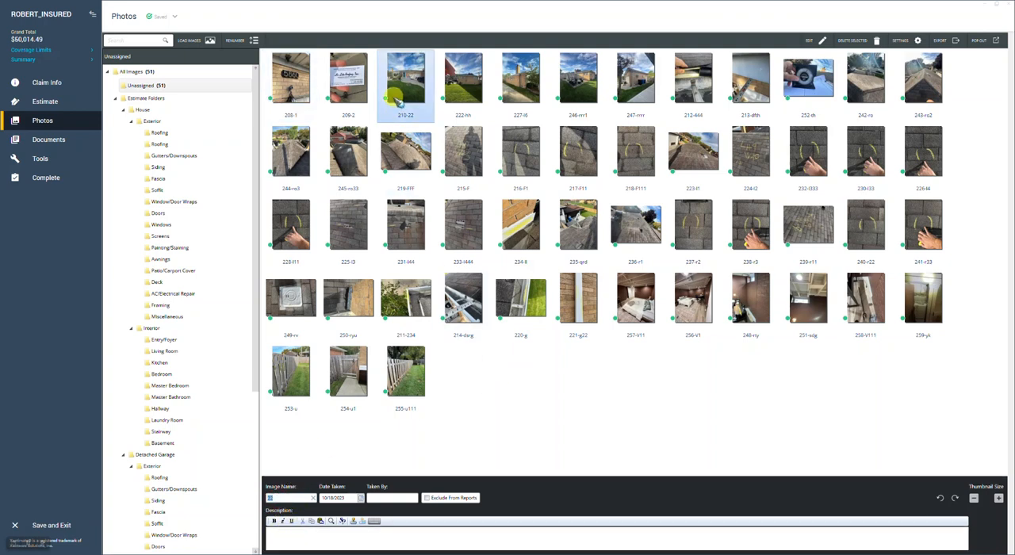
{"action": "left_click", "coordinate": [307, 96]}
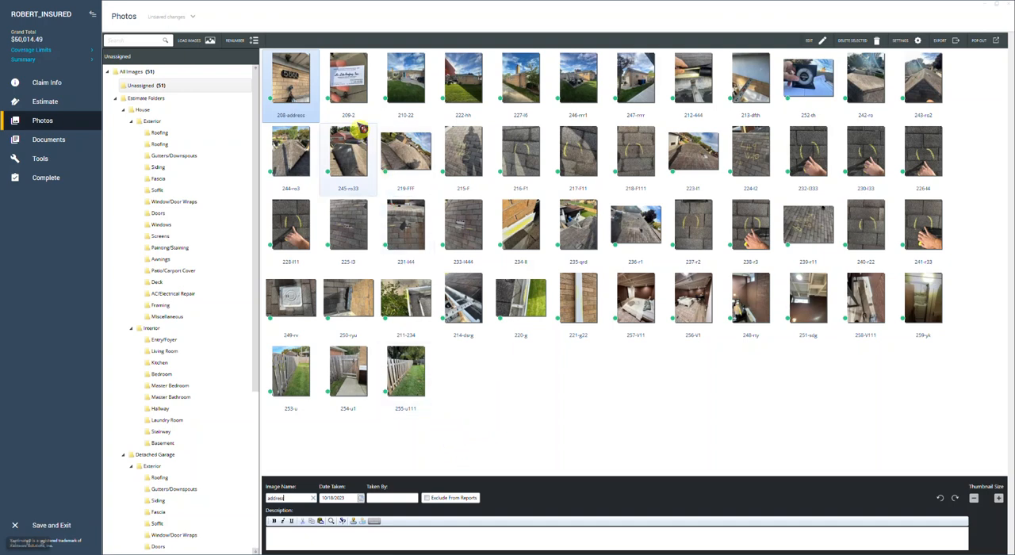
{"action": "left_click", "coordinate": [347, 89]}
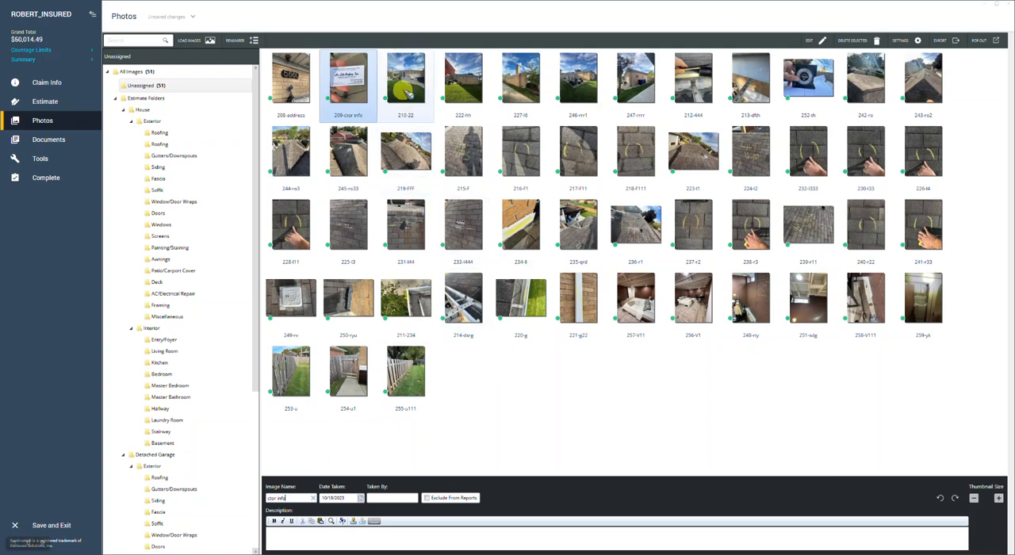
{"action": "left_click", "coordinate": [410, 83]}
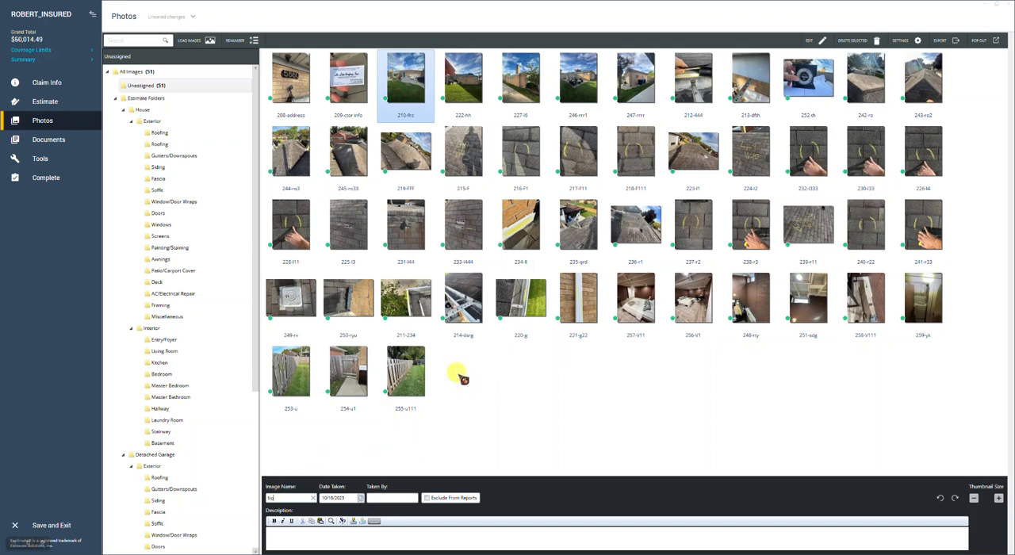
{"action": "left_click", "coordinate": [480, 87]}
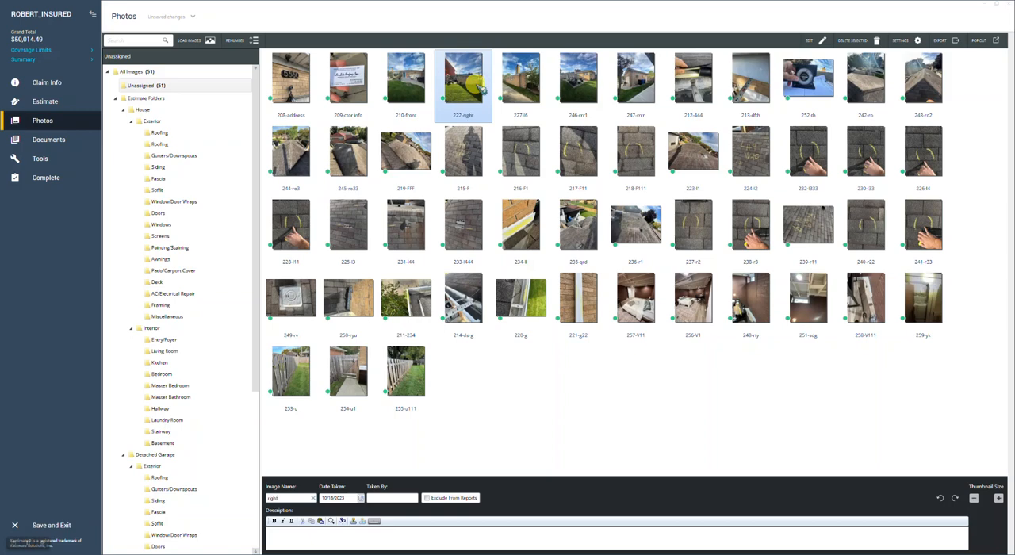
Compare photos 222-right and 227-l6 at full size, and move 227-l6 to directly before 222-right
{"action": "left_click", "coordinate": [520, 86]}
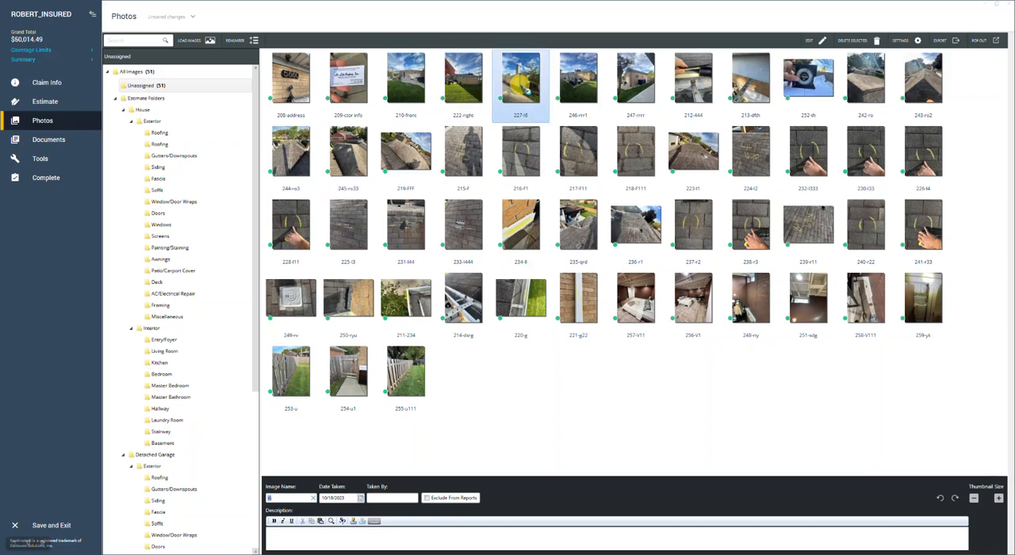
{"action": "double_click", "coordinate": [468, 92]}
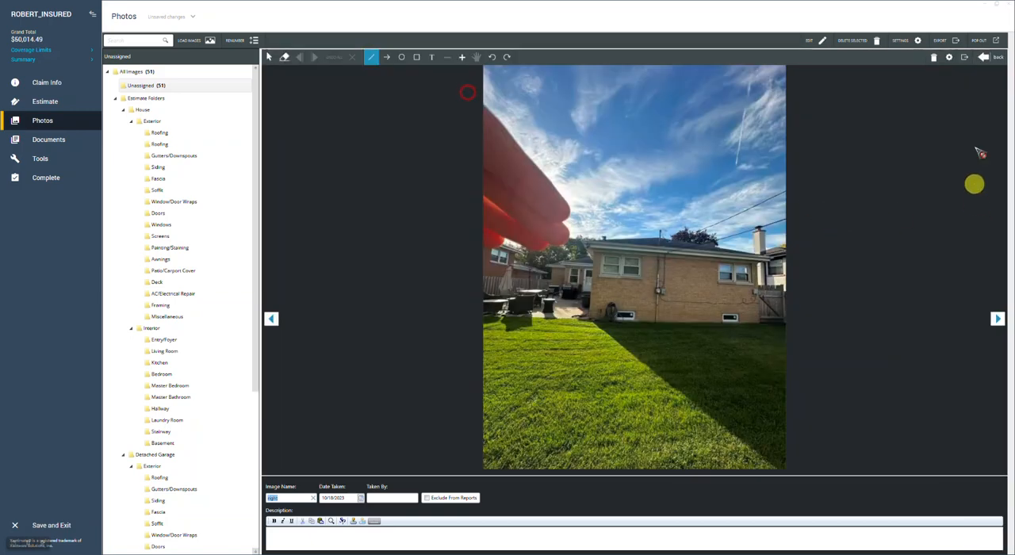
{"action": "left_click", "coordinate": [992, 56]}
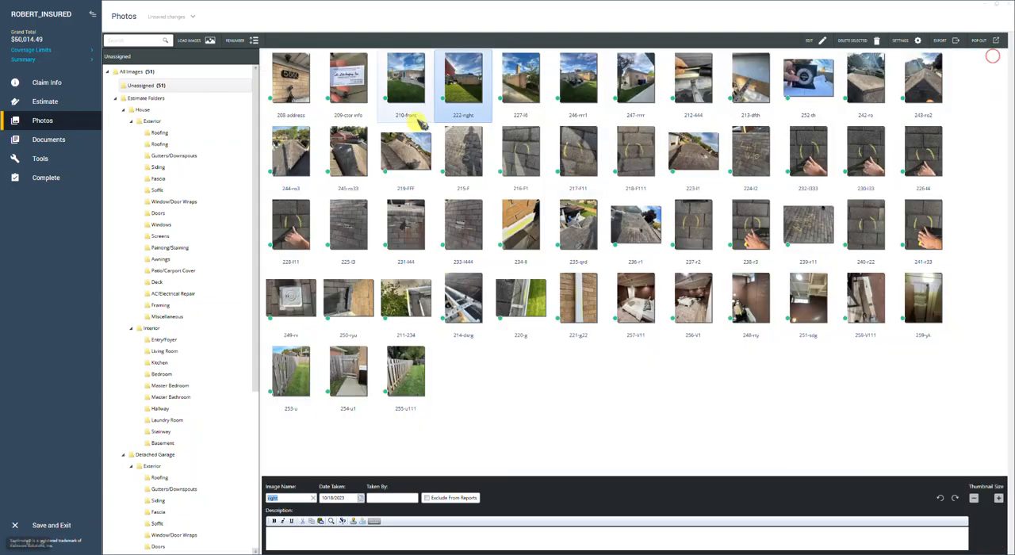
{"action": "double_click", "coordinate": [525, 90]}
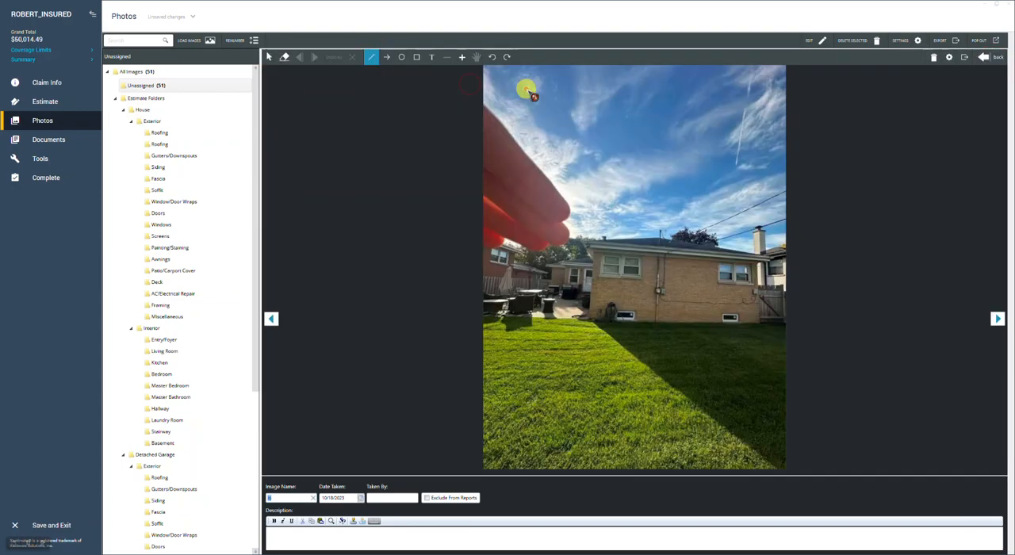
{"action": "left_click", "coordinate": [1001, 61]}
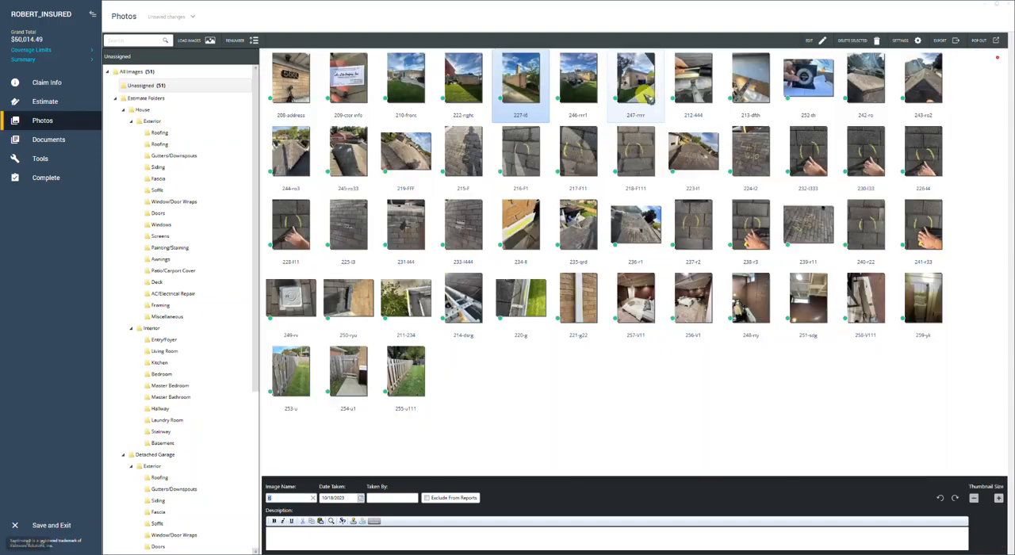
{"action": "left_click_drag", "start_coordinate": [528, 83], "coordinate": [446, 80]}
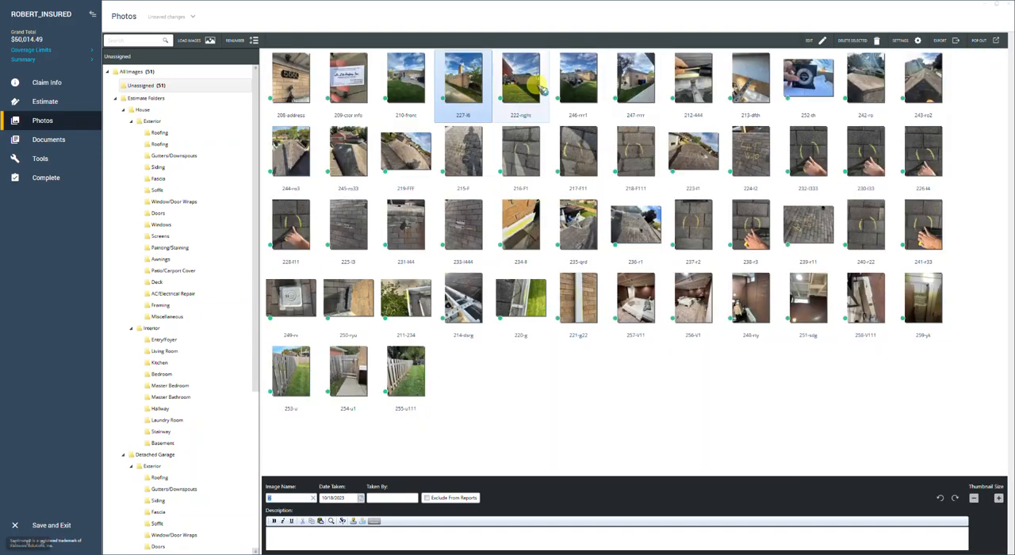
Check which side the remaining elevation photos show, and name 227 "left", 222 "back", 246 "back/left" and 247 "left"
{"action": "left_click", "coordinate": [526, 85]}
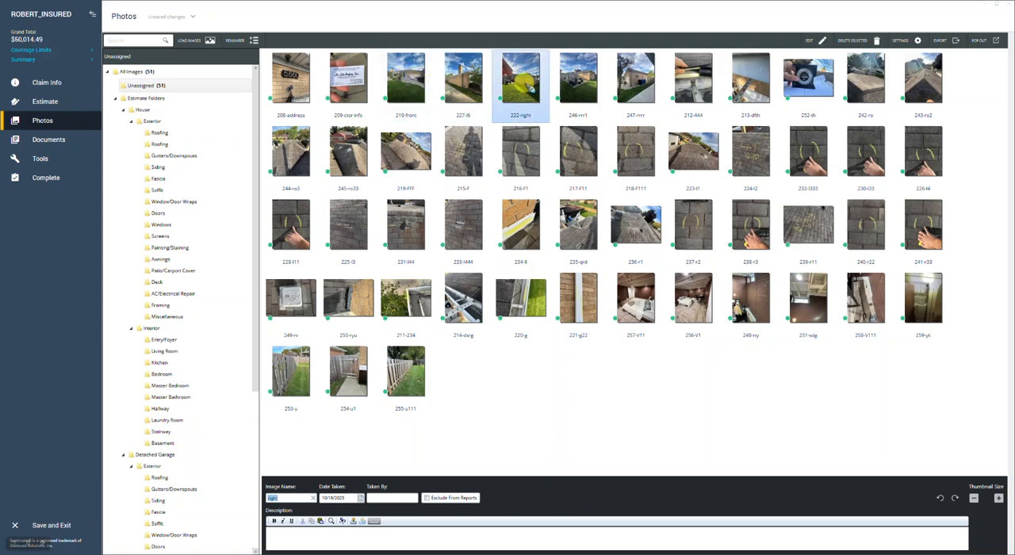
{"action": "double_click", "coordinate": [531, 80]}
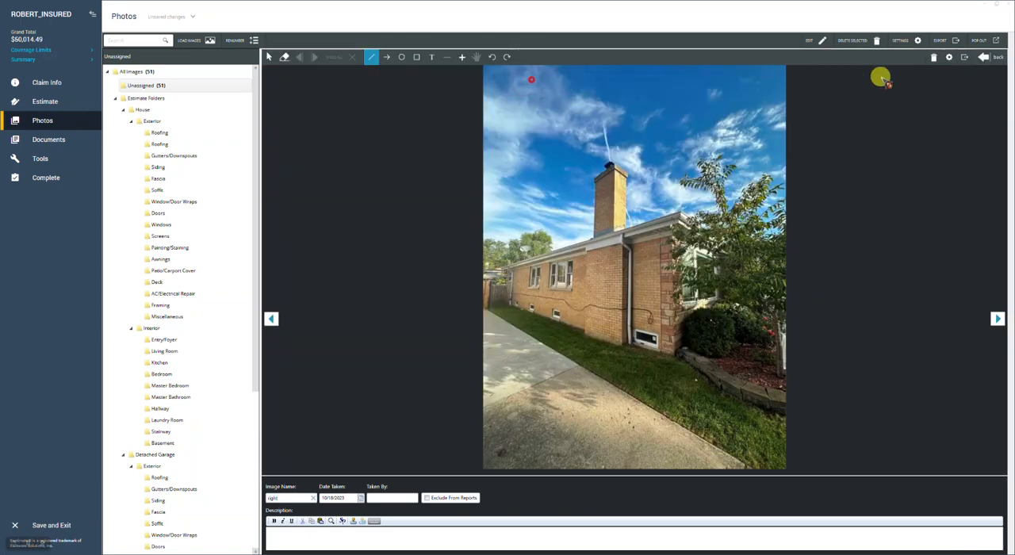
{"action": "left_click", "coordinate": [986, 59]}
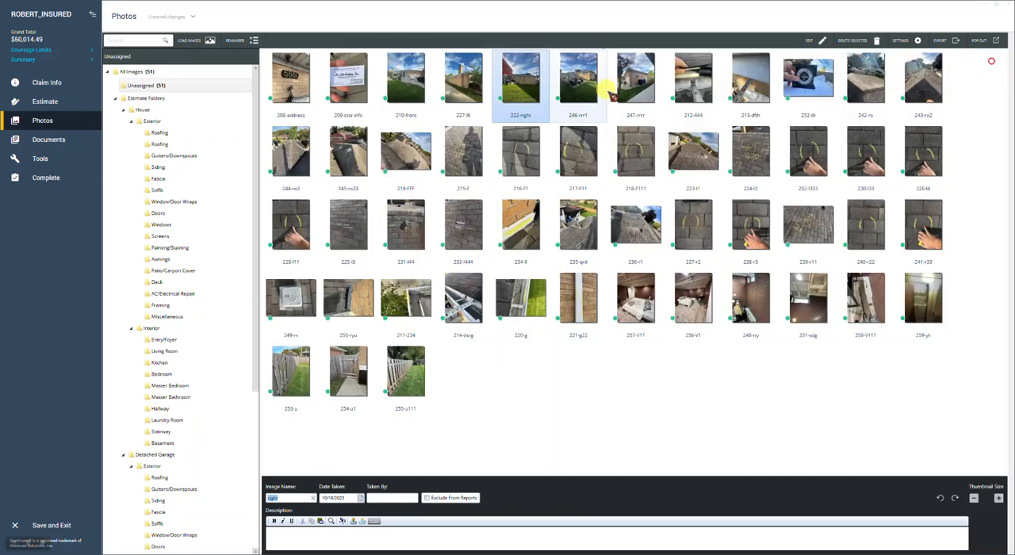
{"action": "double_click", "coordinate": [588, 82]}
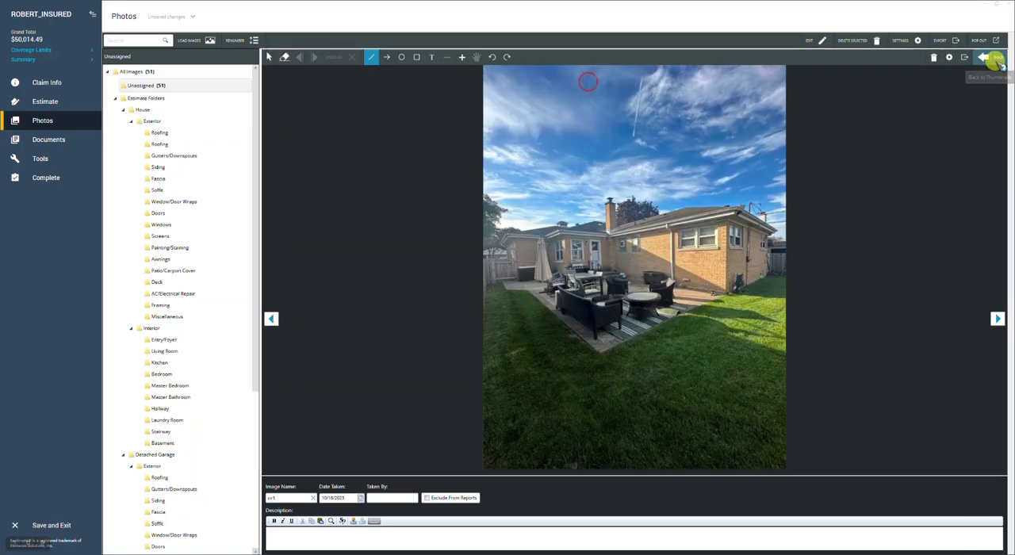
{"action": "left_click", "coordinate": [992, 60]}
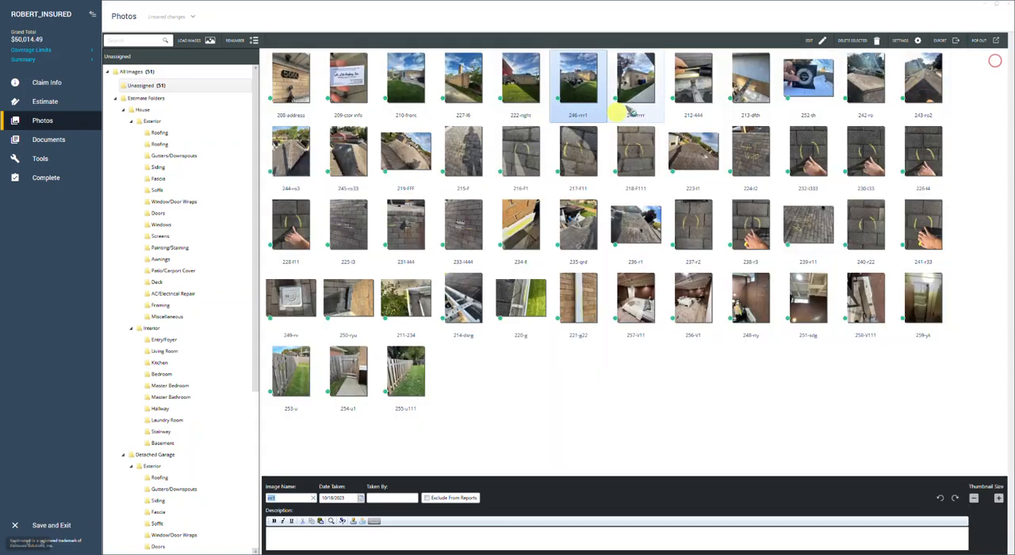
{"action": "left_click", "coordinate": [641, 93]}
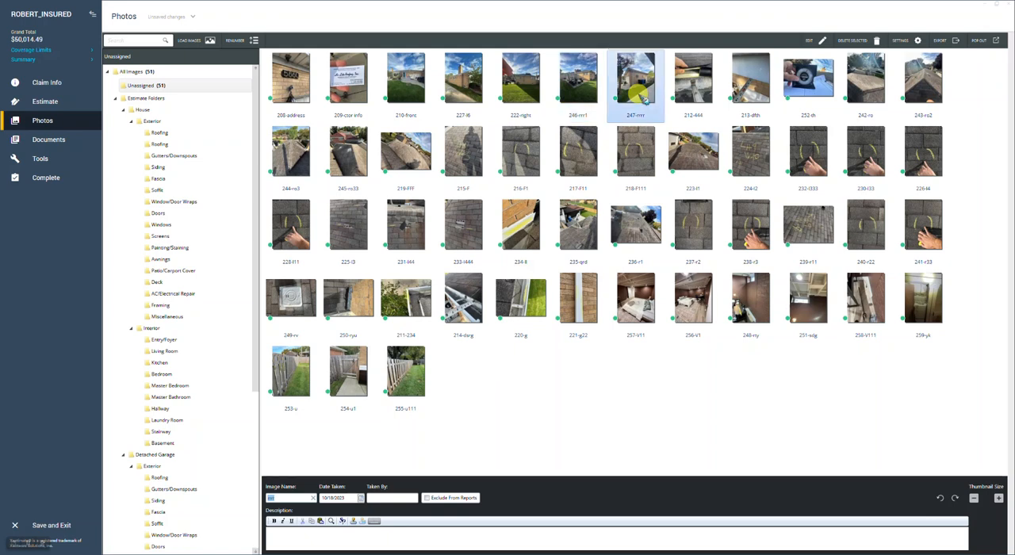
{"action": "left_click", "coordinate": [467, 86]}
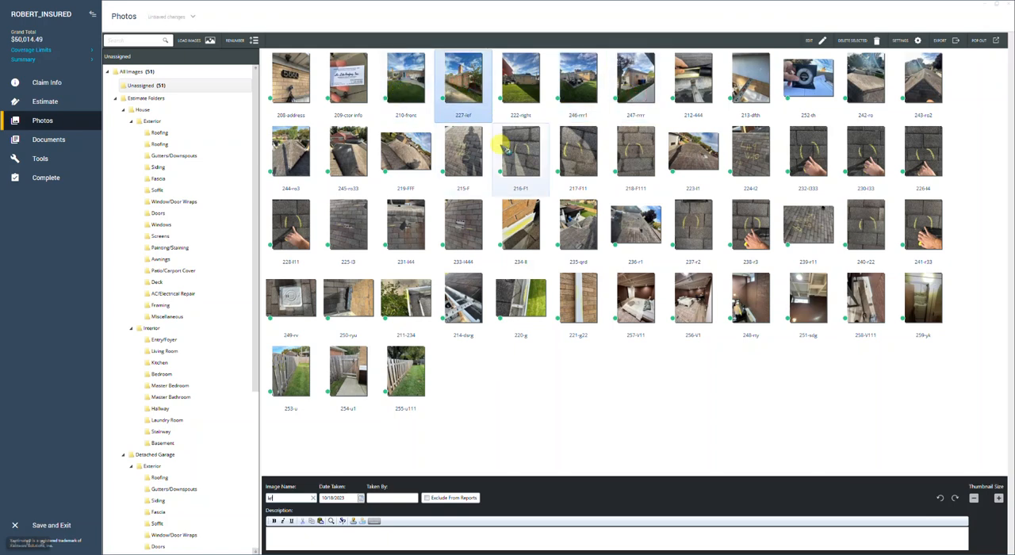
{"action": "left_click", "coordinate": [525, 94]}
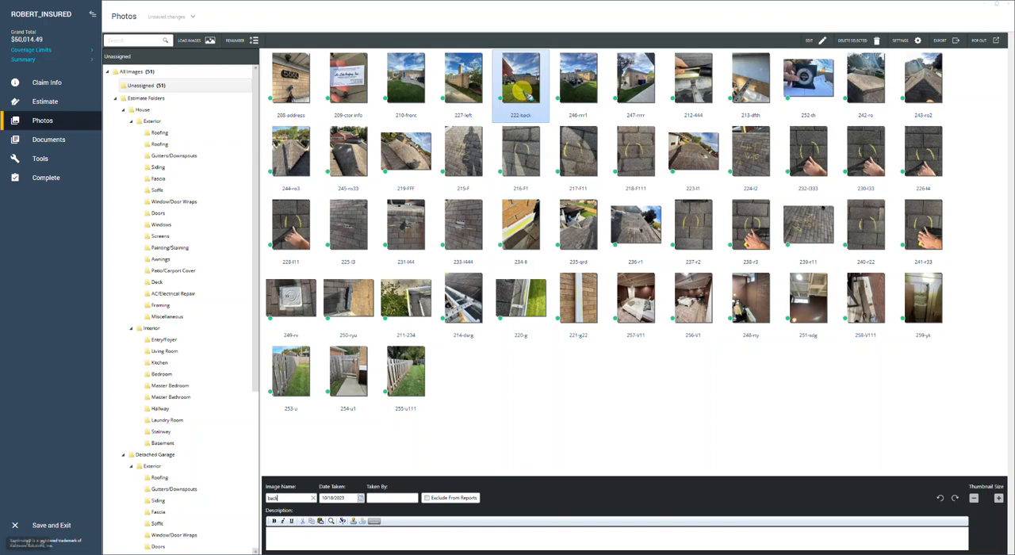
{"action": "left_click", "coordinate": [574, 78]}
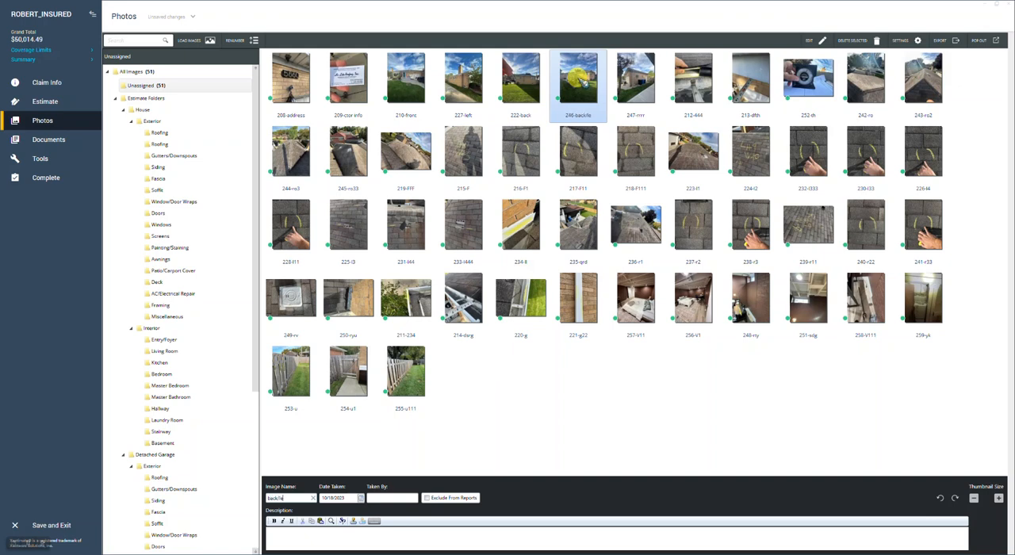
{"action": "left_click", "coordinate": [645, 75]}
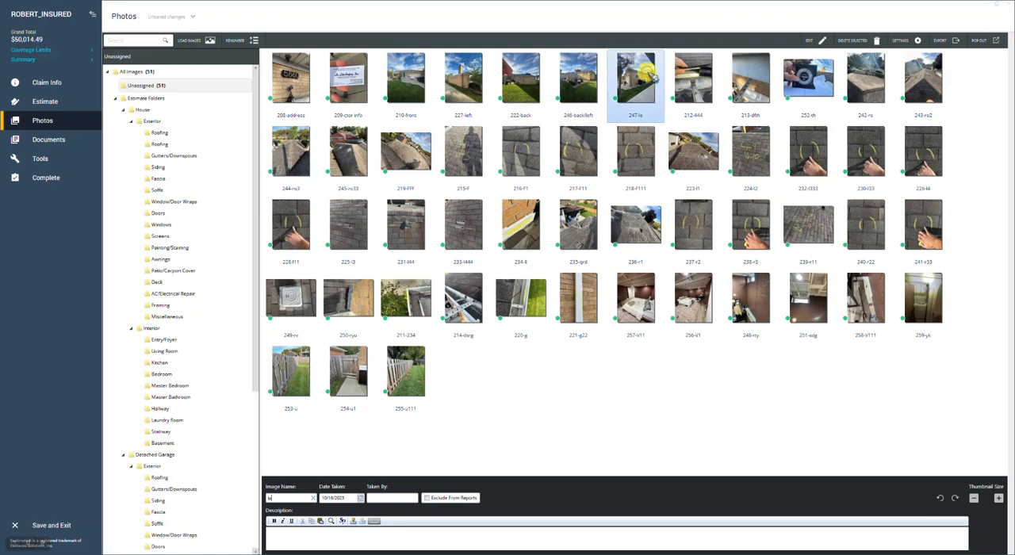
Examine photos 210-front and 227-left at full size along with their image names and descriptions
{"action": "left_click", "coordinate": [414, 82]}
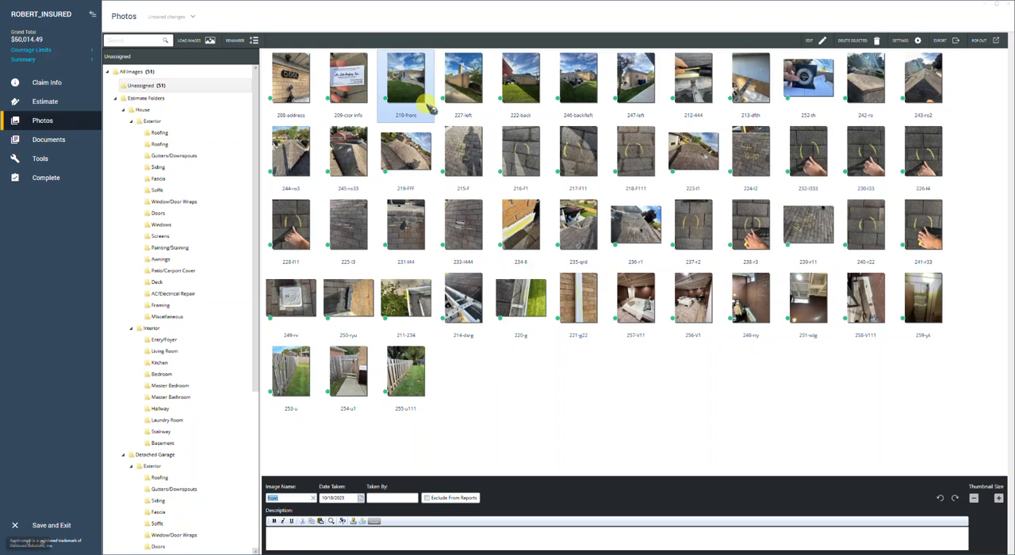
{"action": "double_click", "coordinate": [416, 92]}
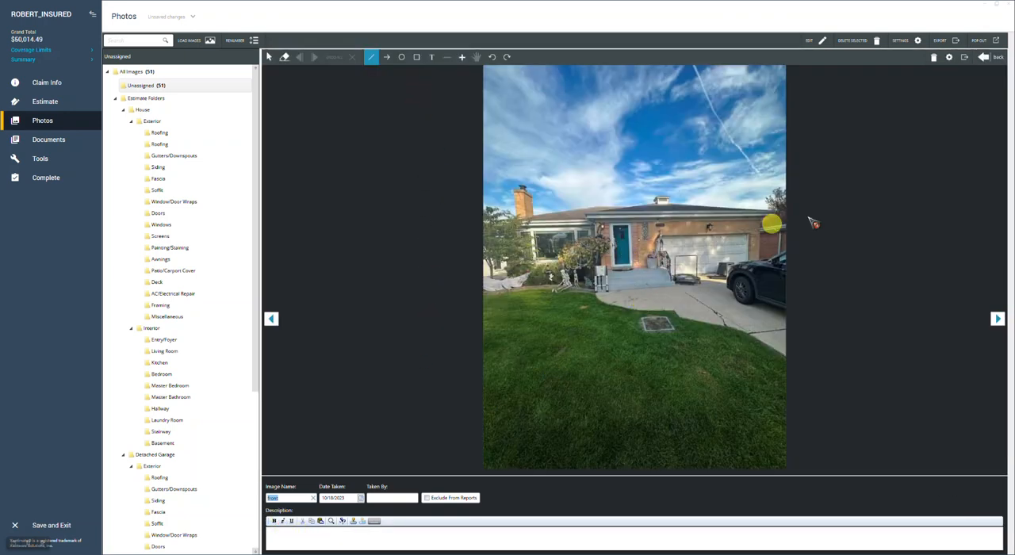
{"action": "left_click", "coordinate": [997, 319]}
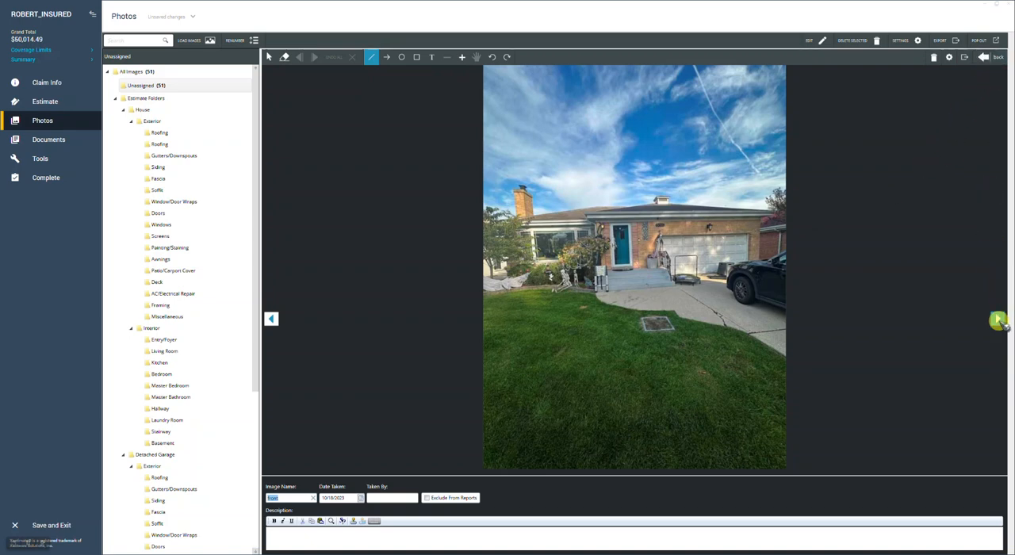
{"action": "double_click", "coordinate": [279, 497]}
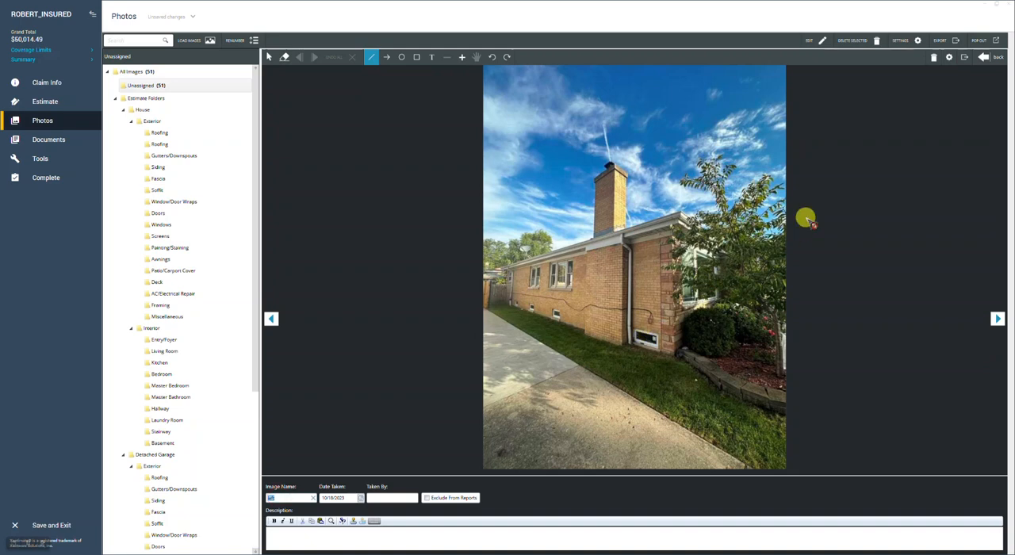
{"action": "left_click", "coordinate": [985, 57]}
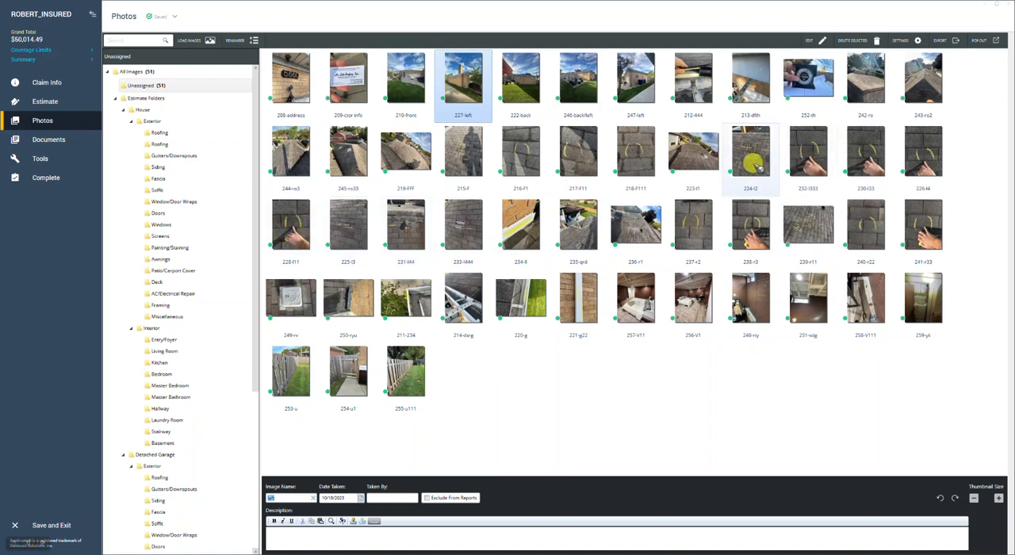
Name photo 224-l2 "left test sq" and the four chalk-marked close-ups 232-l333, 230-l33, 226-l4 and 228-l11 "left test sq hail"
{"action": "left_click", "coordinate": [752, 157]}
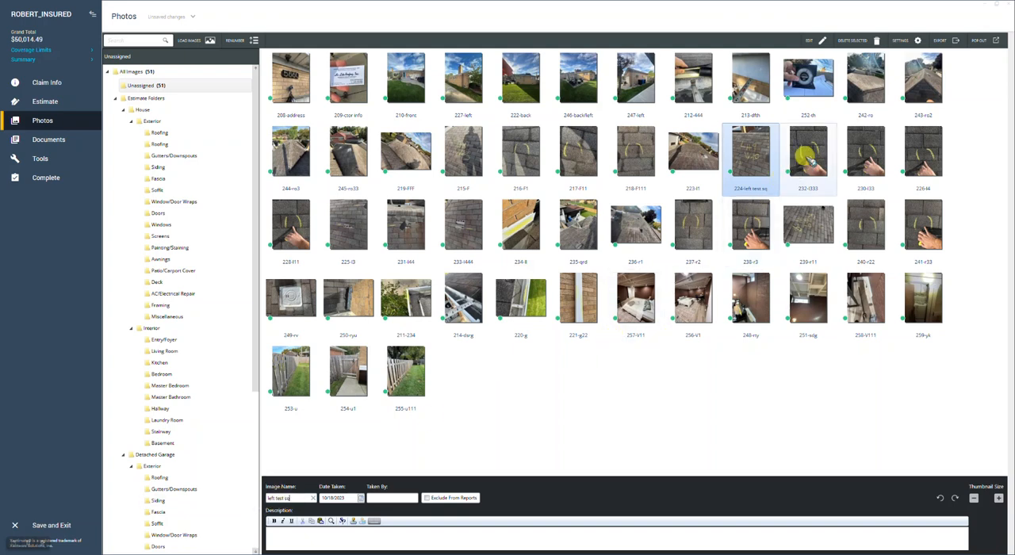
{"action": "left_click", "coordinate": [757, 146]}
{"action": "key", "text": "ctrl+c"}
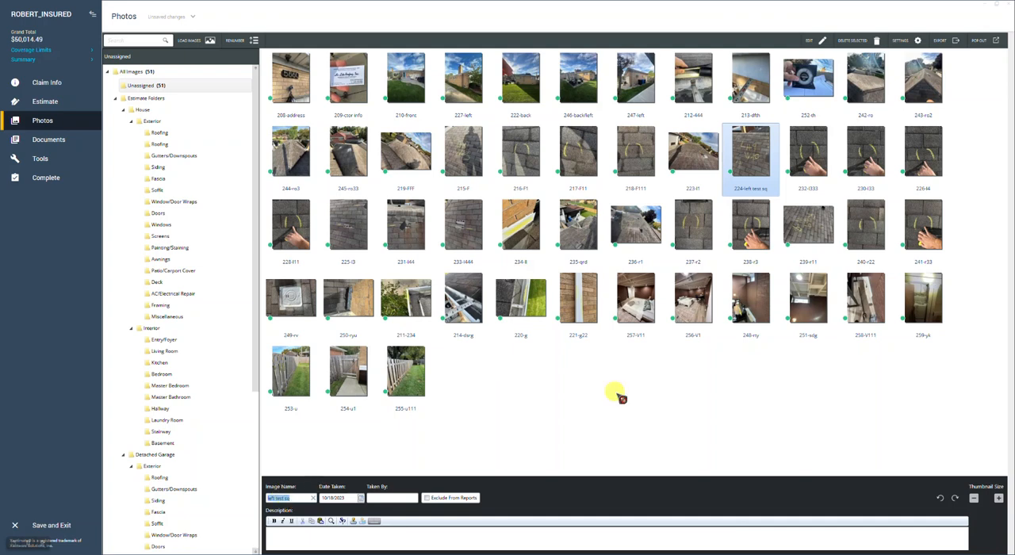
{"action": "left_click", "coordinate": [824, 161]}
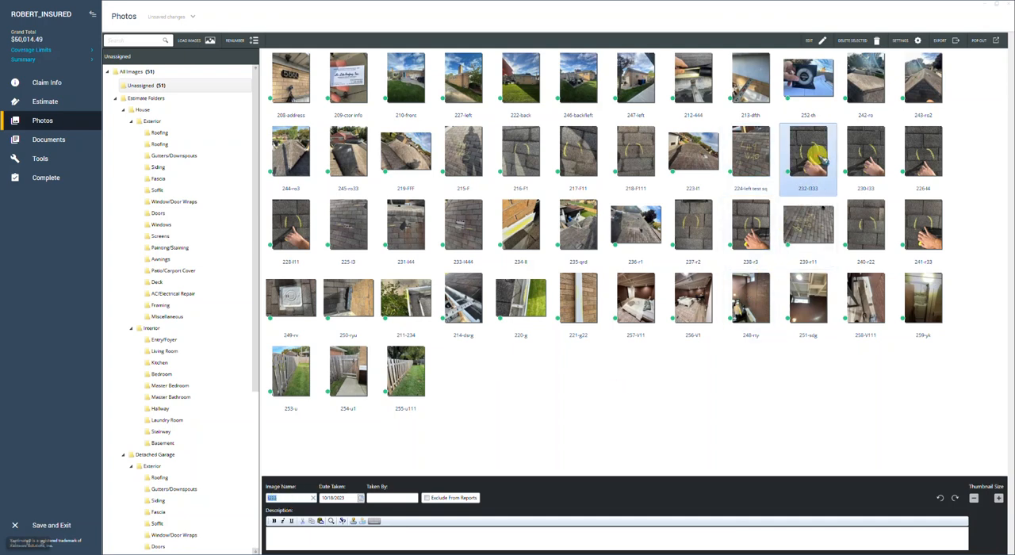
{"action": "left_click", "coordinate": [300, 226], "text": "shift"}
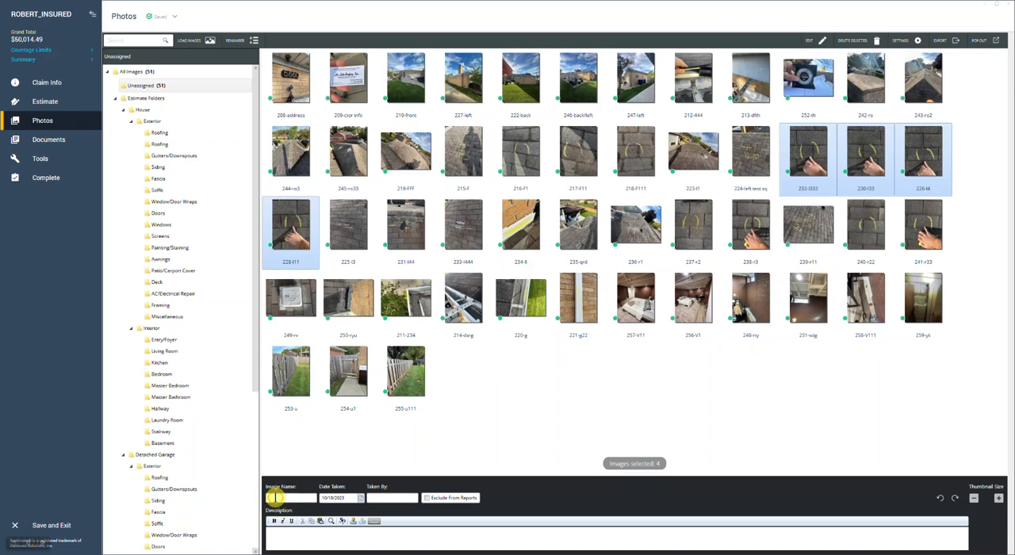
{"action": "left_click", "coordinate": [275, 498]}
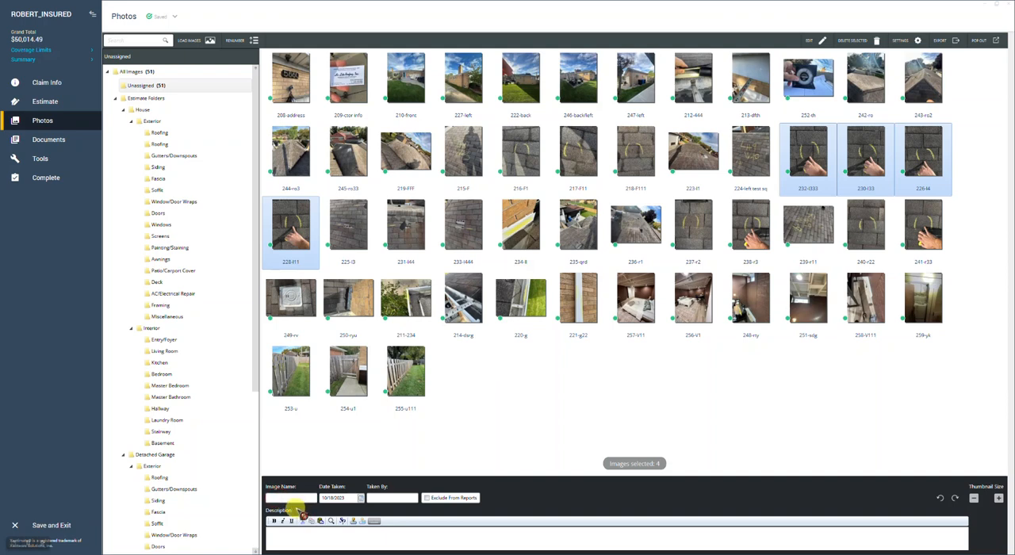
{"action": "right_click", "coordinate": [284, 498]}
{"action": "left_click", "coordinate": [307, 525]}
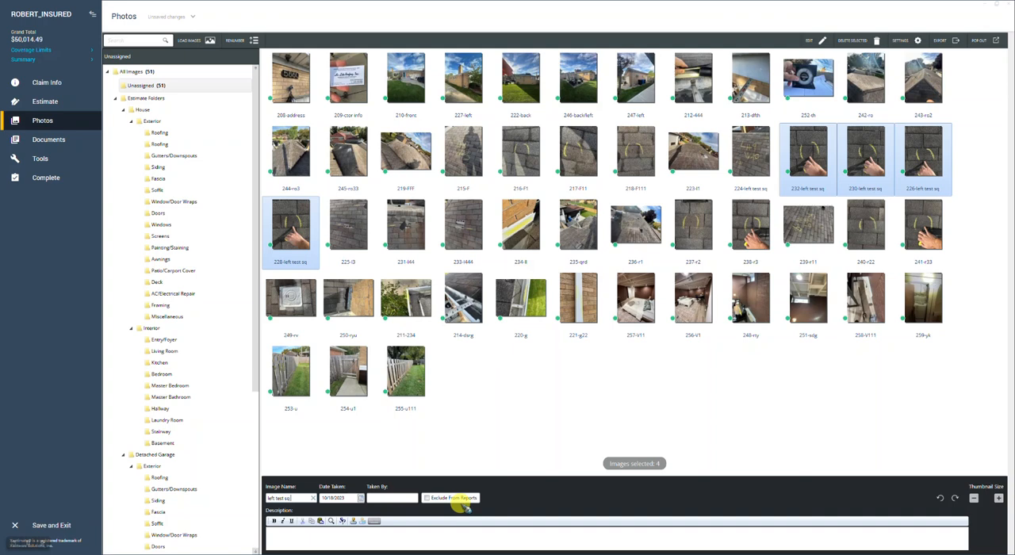
{"action": "type", "text": "hail"}
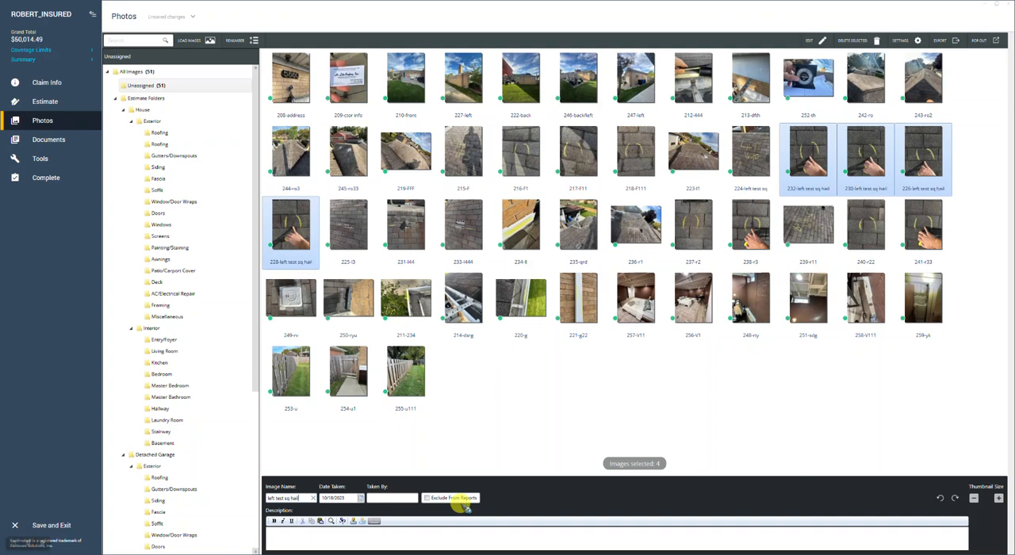
{"action": "type", "text": " dmg"}
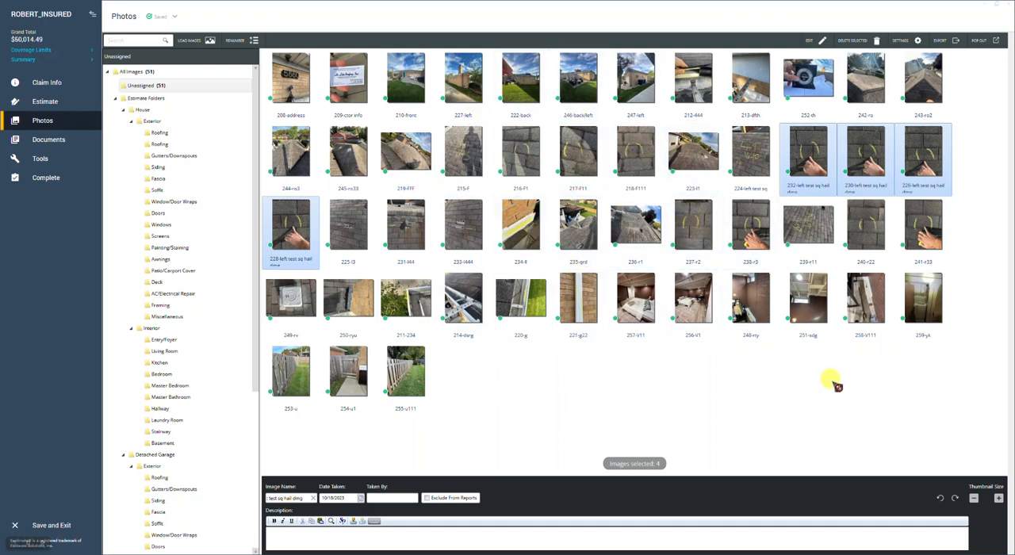
Delete all photos from the Unassigned folder
{"action": "left_click", "coordinate": [291, 80]}
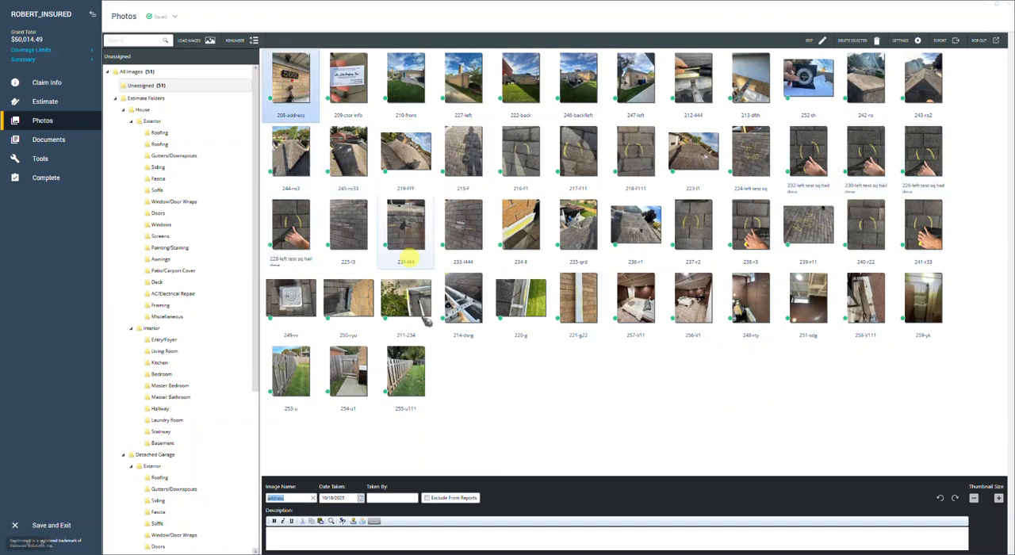
{"action": "left_click", "coordinate": [428, 379], "text": "shift"}
{"action": "key", "text": "Delete"}
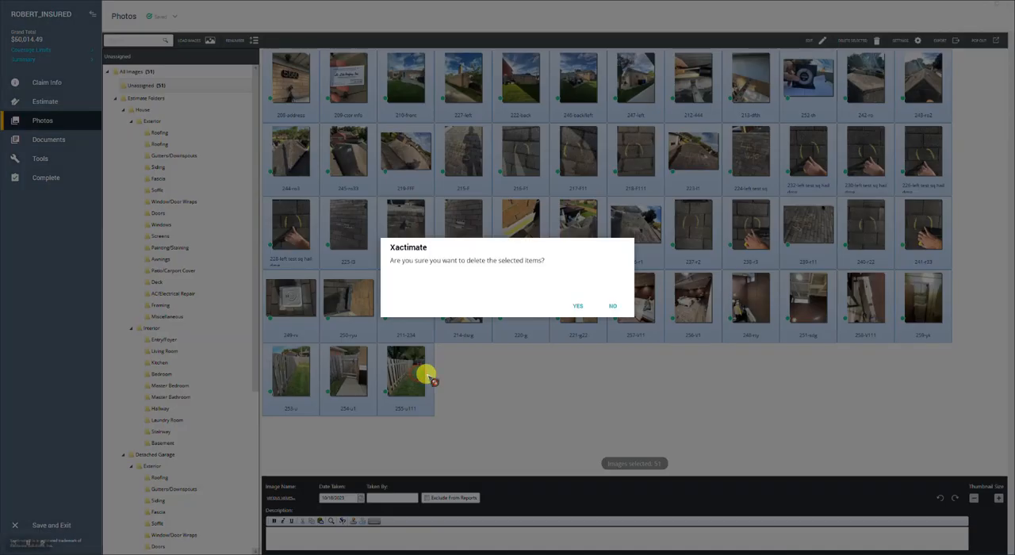
{"action": "left_click", "coordinate": [577, 305]}
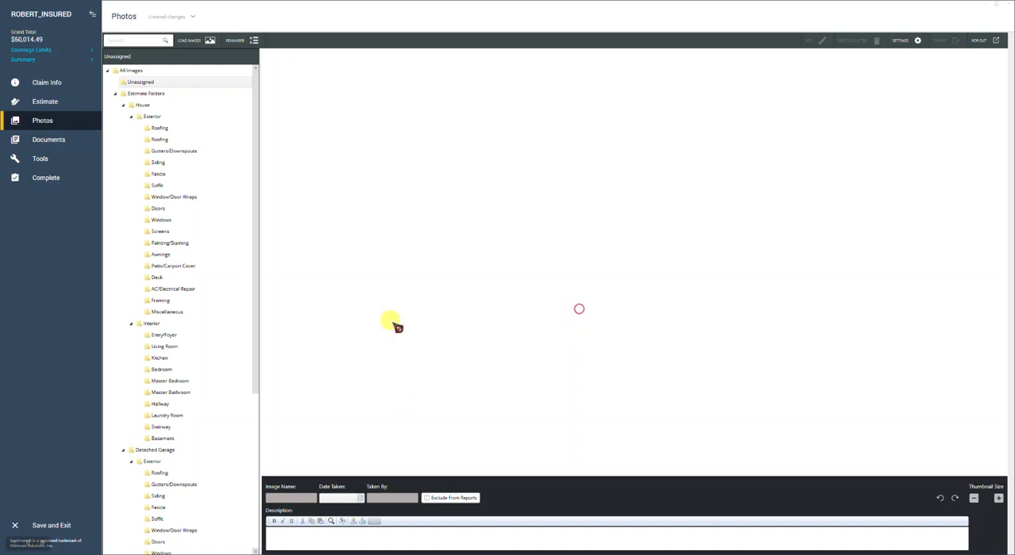
Load all images from the Training Photos Wind-Hail folder into the unassigned photos
{"action": "left_click", "coordinate": [186, 41]}
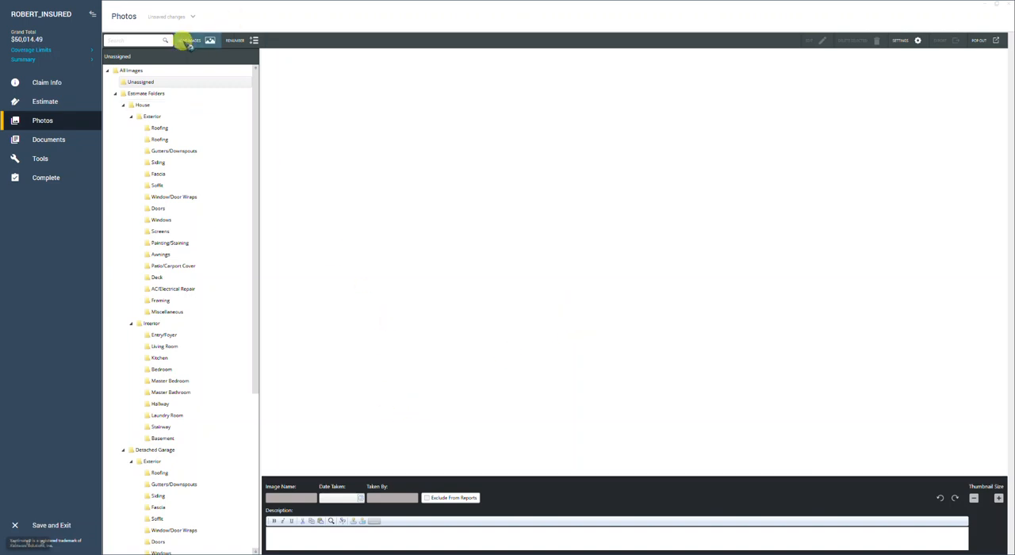
{"action": "left_click", "coordinate": [425, 177]}
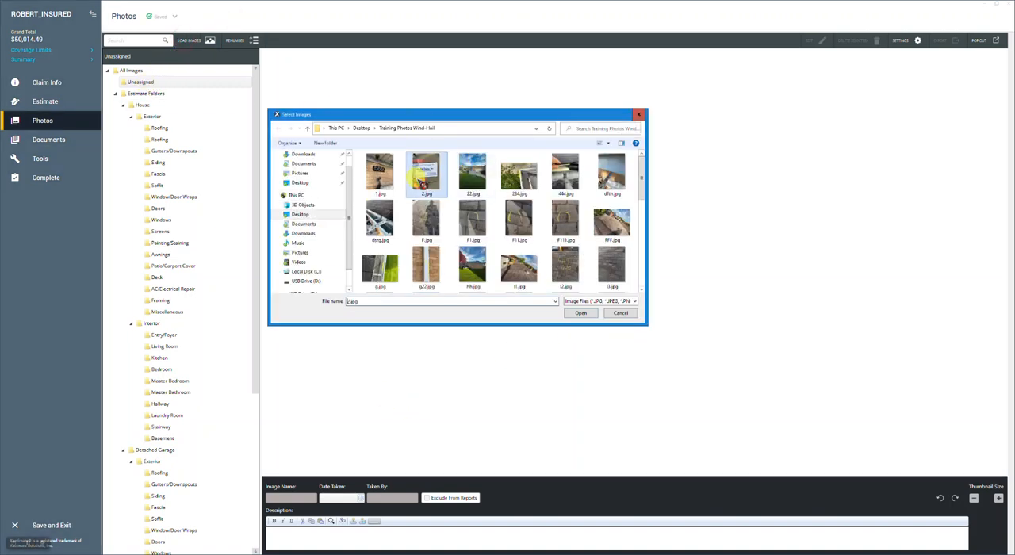
{"action": "key", "text": "ctrl+a"}
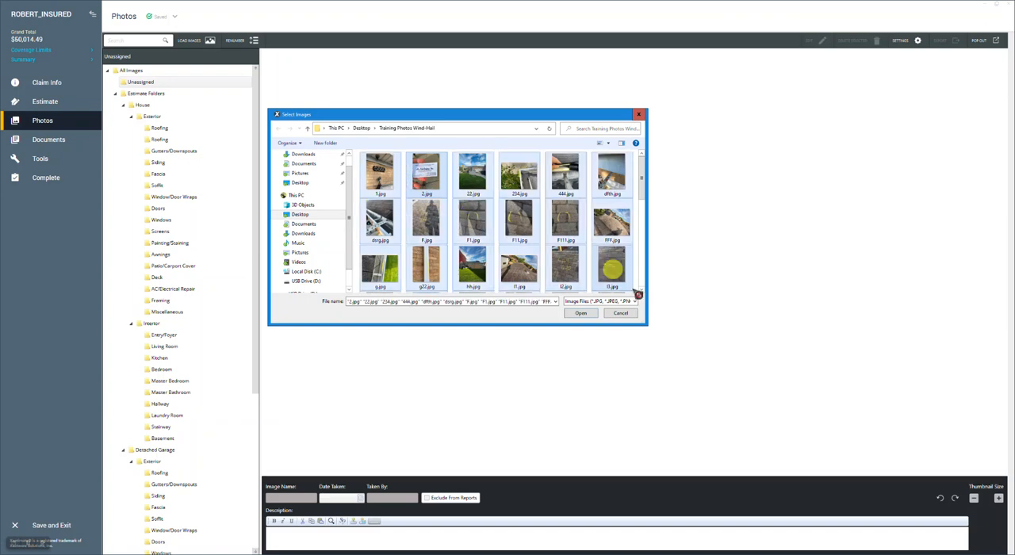
{"action": "left_click", "coordinate": [579, 314]}
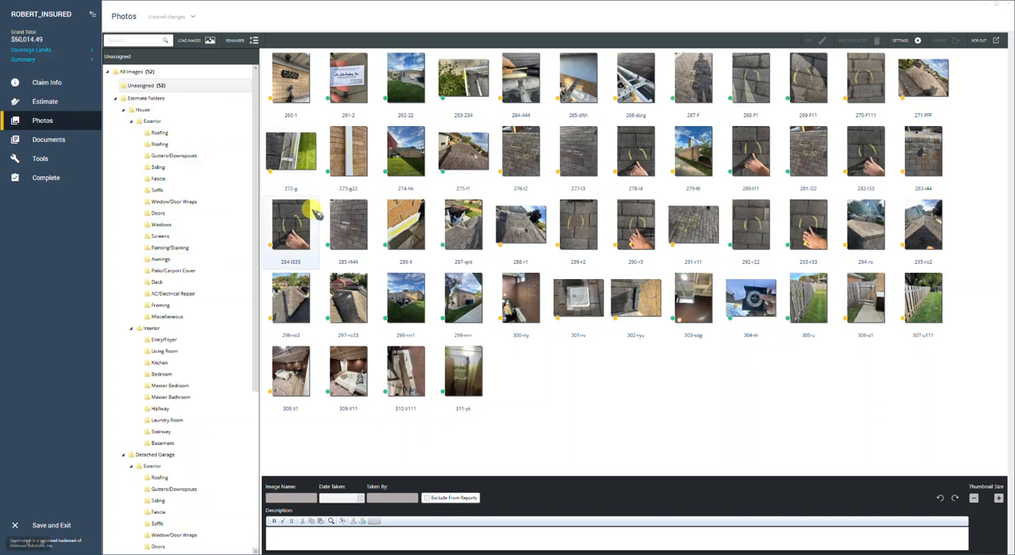
Move the address photo, the contractor card and the five elevation photos 262-22, 274, 279, 298 and 299 from Unassigned into the House folder
{"action": "left_click", "coordinate": [146, 111]}
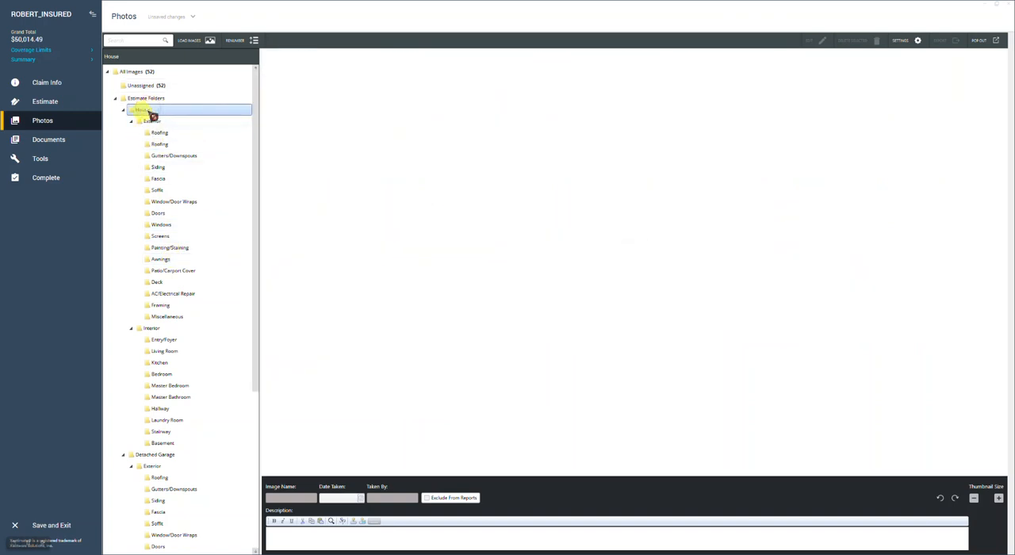
{"action": "left_click", "coordinate": [149, 85]}
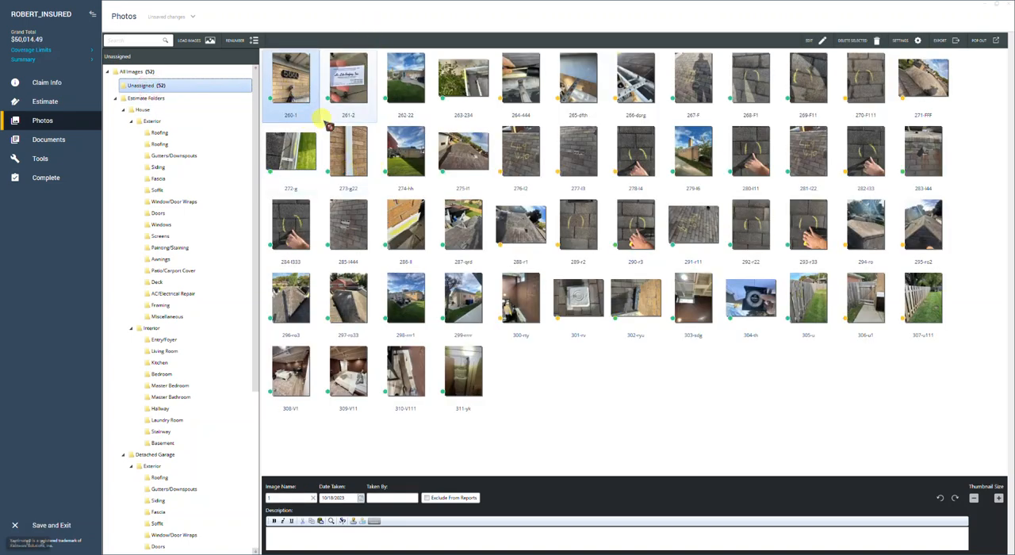
{"action": "left_click", "coordinate": [353, 86], "text": "ctrl"}
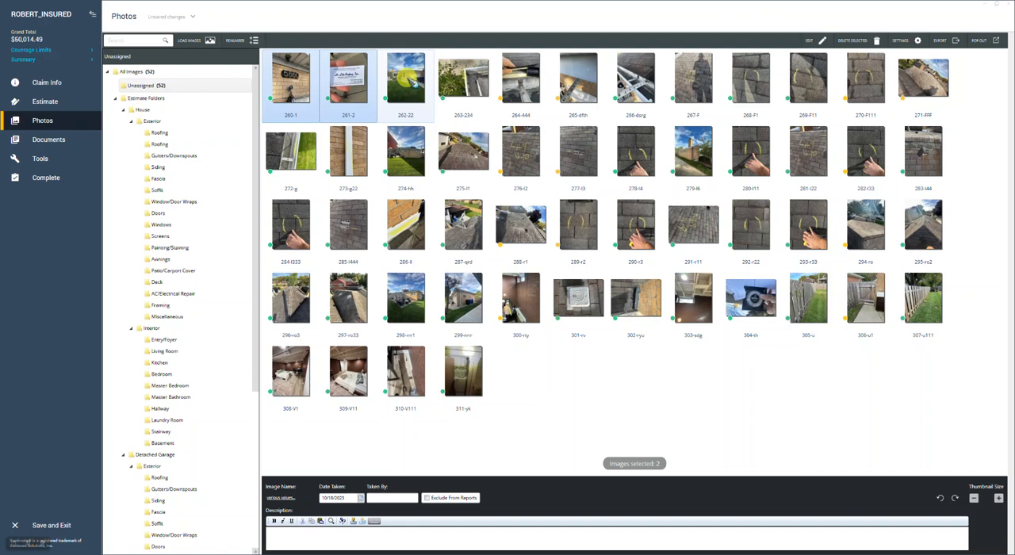
{"action": "left_click", "coordinate": [413, 82], "text": "ctrl"}
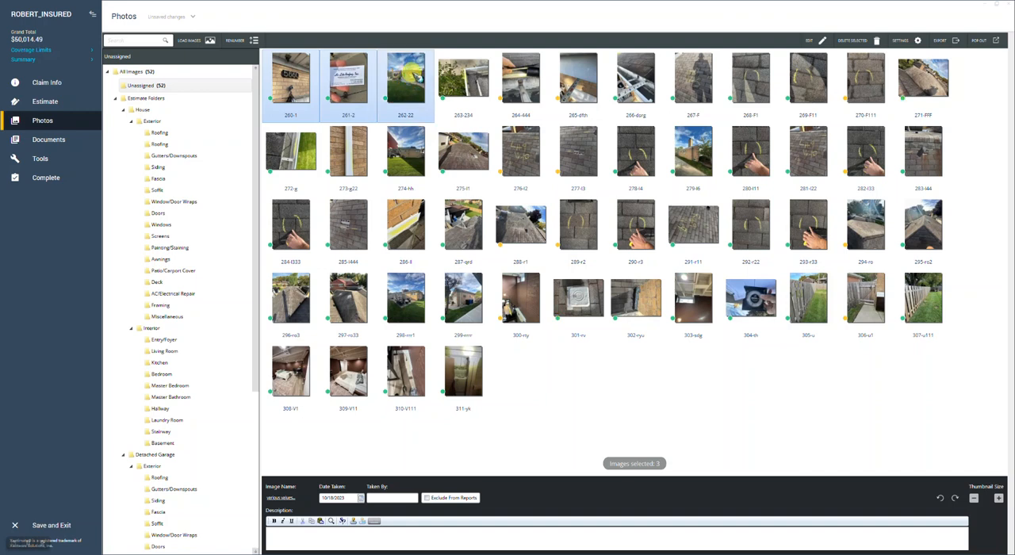
{"action": "left_click", "coordinate": [418, 155], "text": "ctrl"}
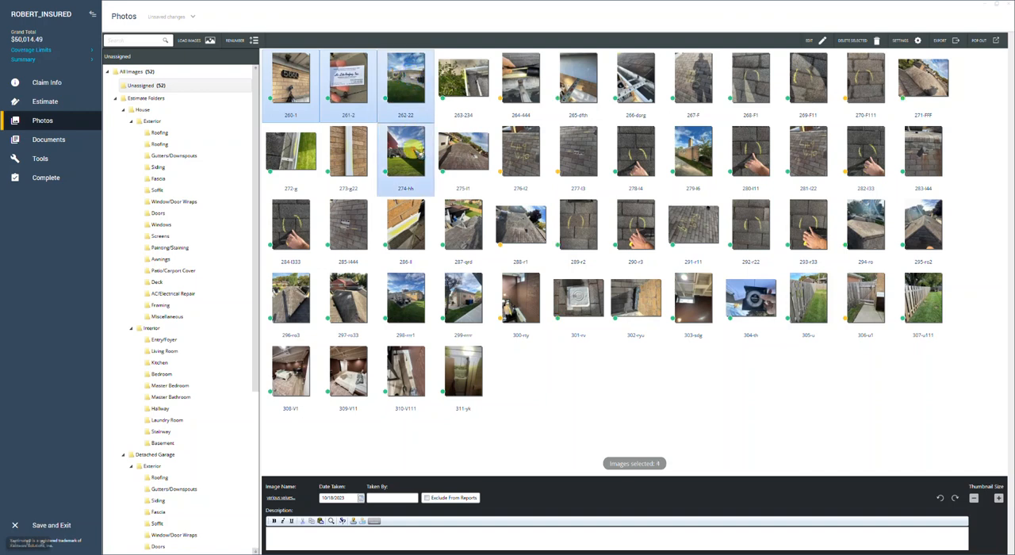
{"action": "left_click", "coordinate": [692, 152], "text": "ctrl"}
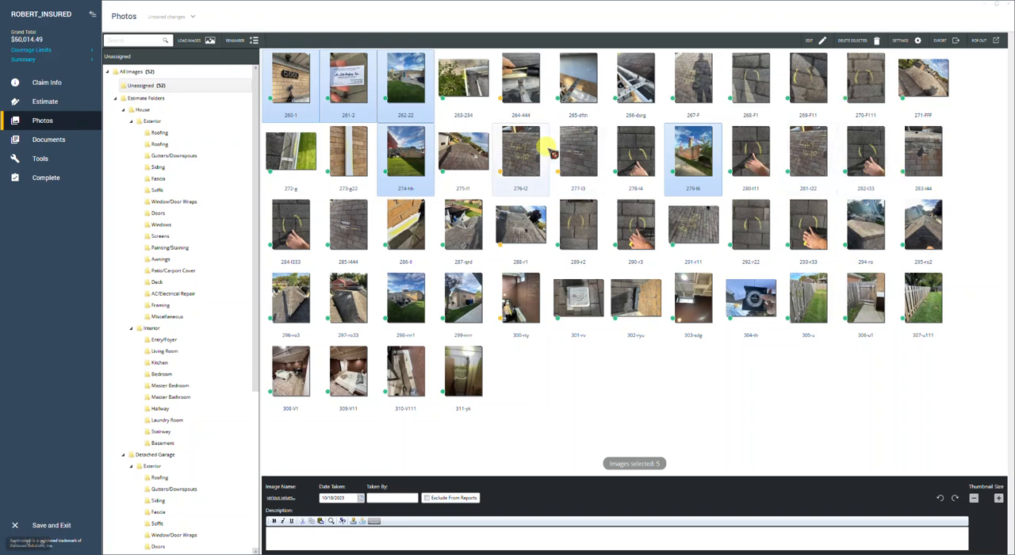
{"action": "left_click", "coordinate": [413, 302], "text": "ctrl"}
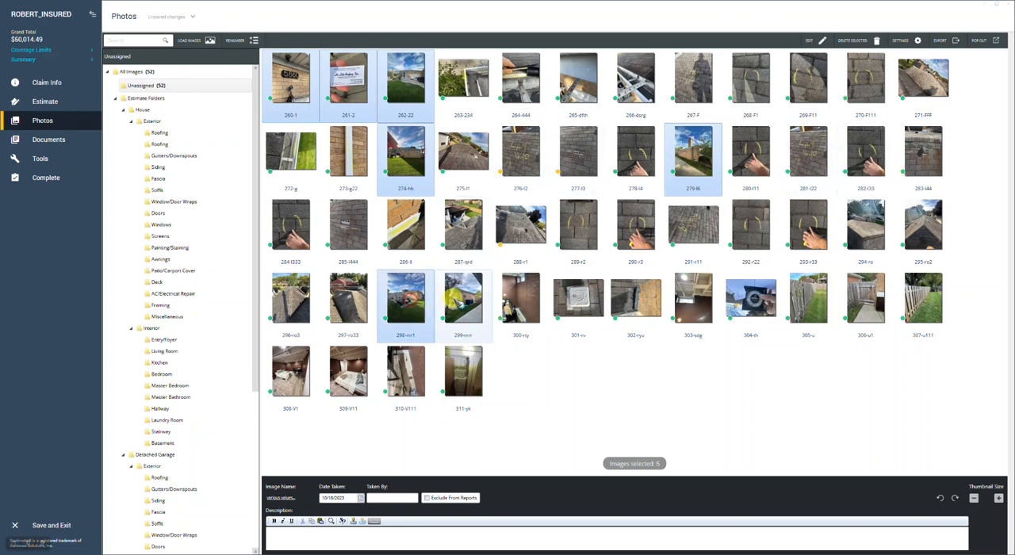
{"action": "left_click", "coordinate": [454, 302], "text": "ctrl"}
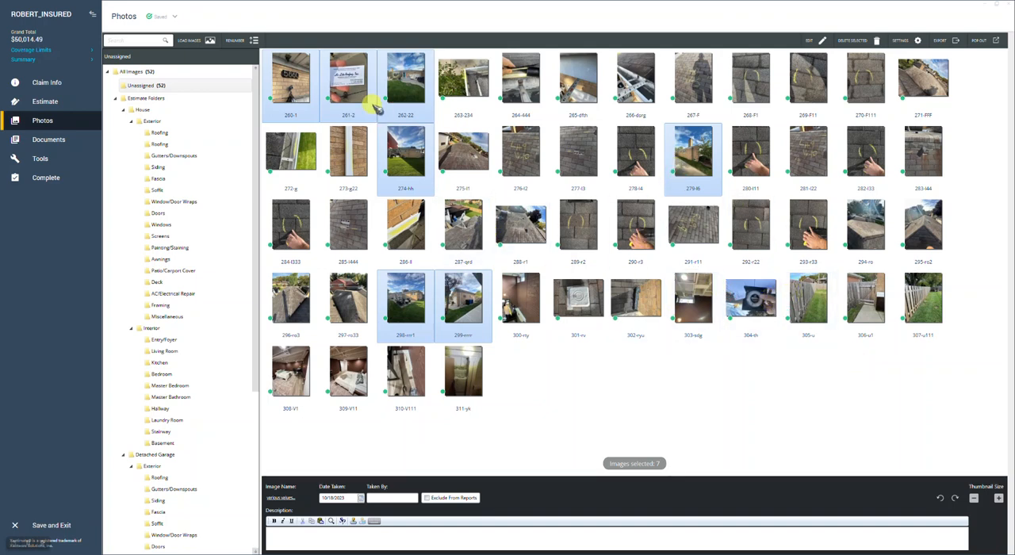
{"action": "left_click_drag", "start_coordinate": [297, 80], "coordinate": [159, 114]}
{"action": "left_click_drag", "start_coordinate": [147, 111], "coordinate": [140, 110]}
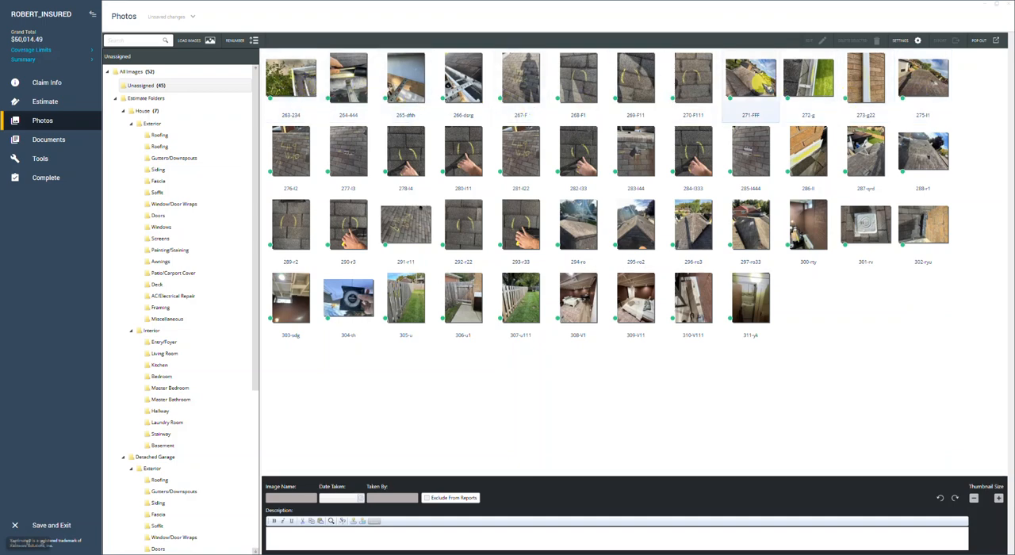
Move unassigned photos 264 to 304 into the first House exterior Roofing folder, leaving out 266, 272, 273, 300 and 303
{"action": "left_click", "coordinate": [290, 79]}
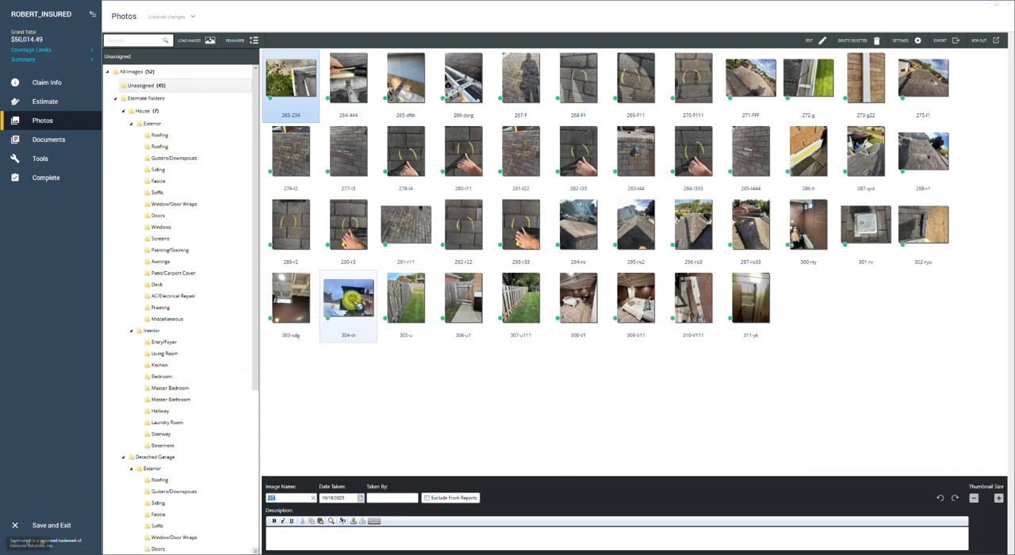
{"action": "left_click", "coordinate": [355, 306], "text": "shift"}
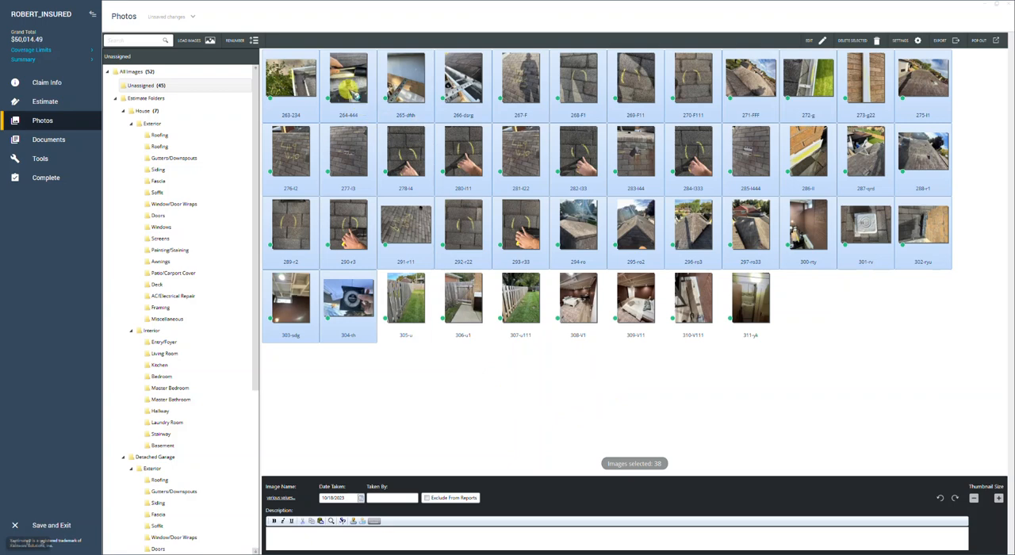
{"action": "left_click", "coordinate": [476, 73], "text": "ctrl"}
{"action": "left_click", "coordinate": [292, 96], "text": "ctrl"}
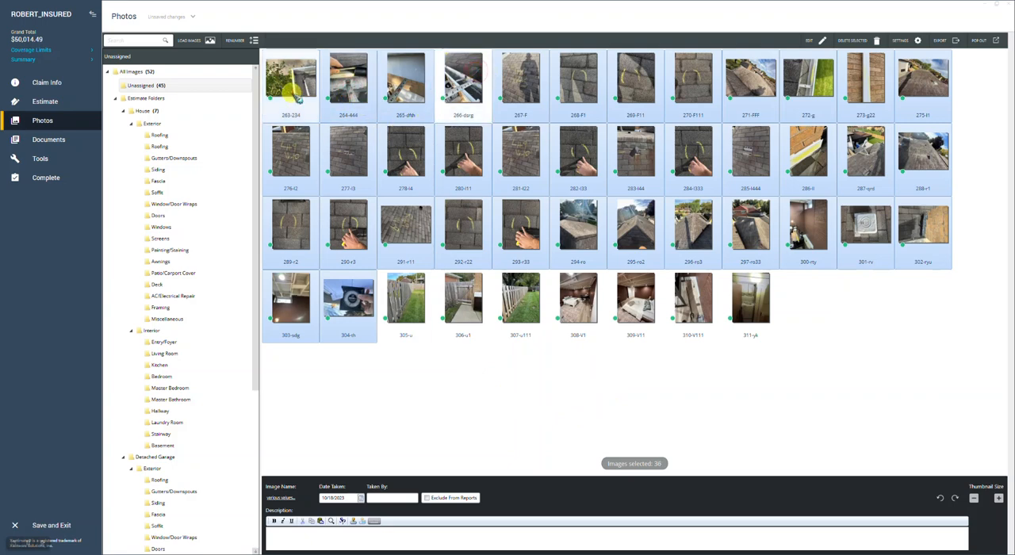
{"action": "left_click", "coordinate": [825, 87], "text": "ctrl"}
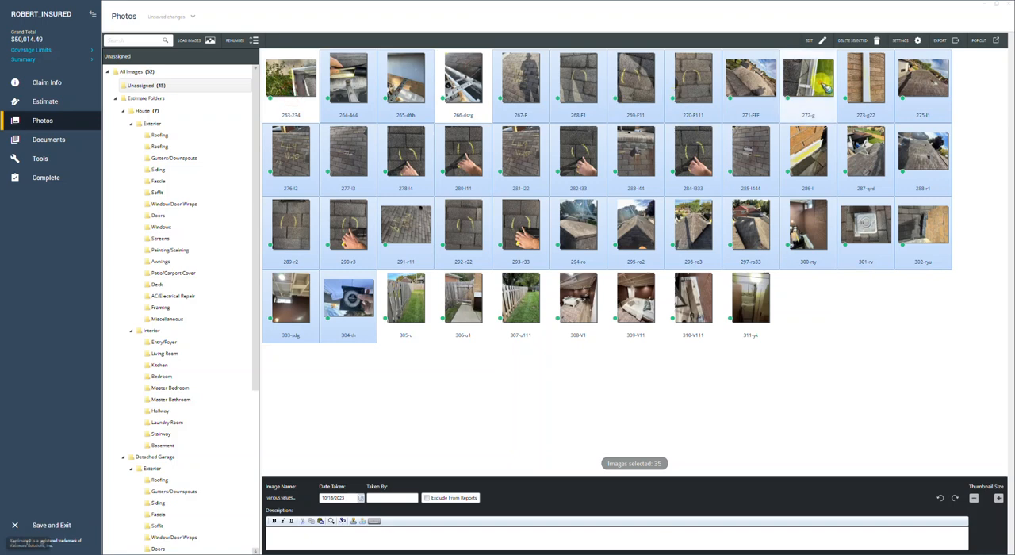
{"action": "left_click", "coordinate": [874, 76], "text": "ctrl"}
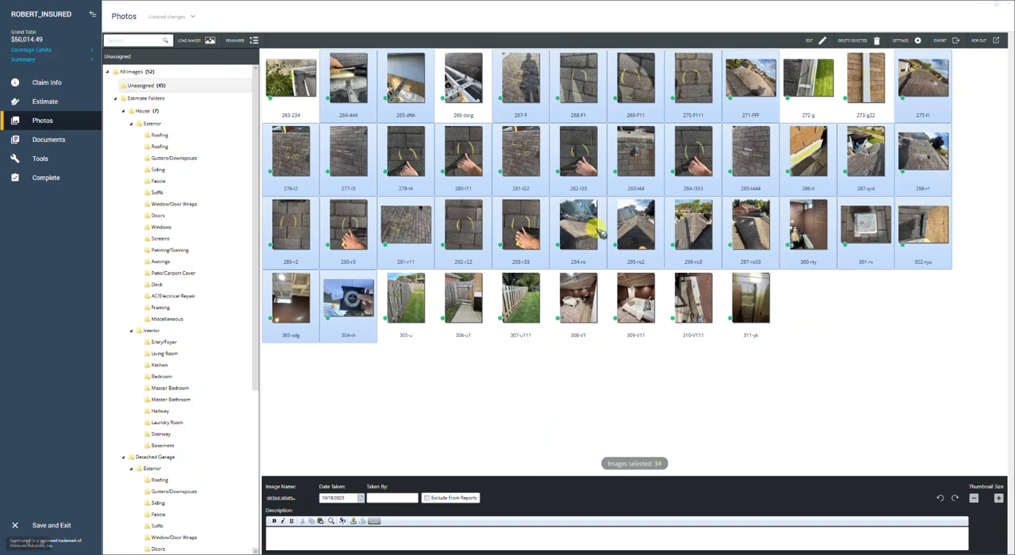
{"action": "left_click", "coordinate": [298, 299], "text": "ctrl"}
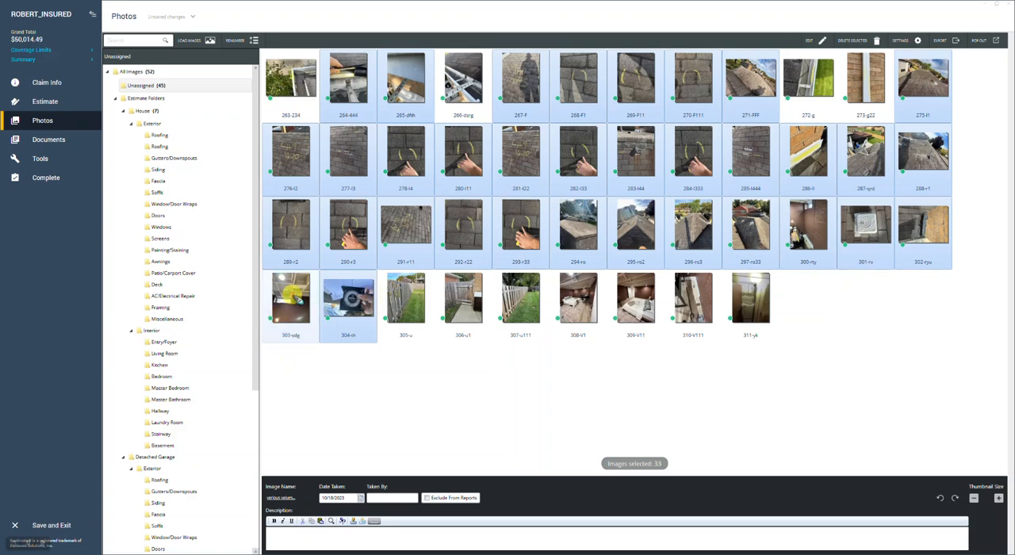
{"action": "left_click", "coordinate": [809, 222], "text": "ctrl"}
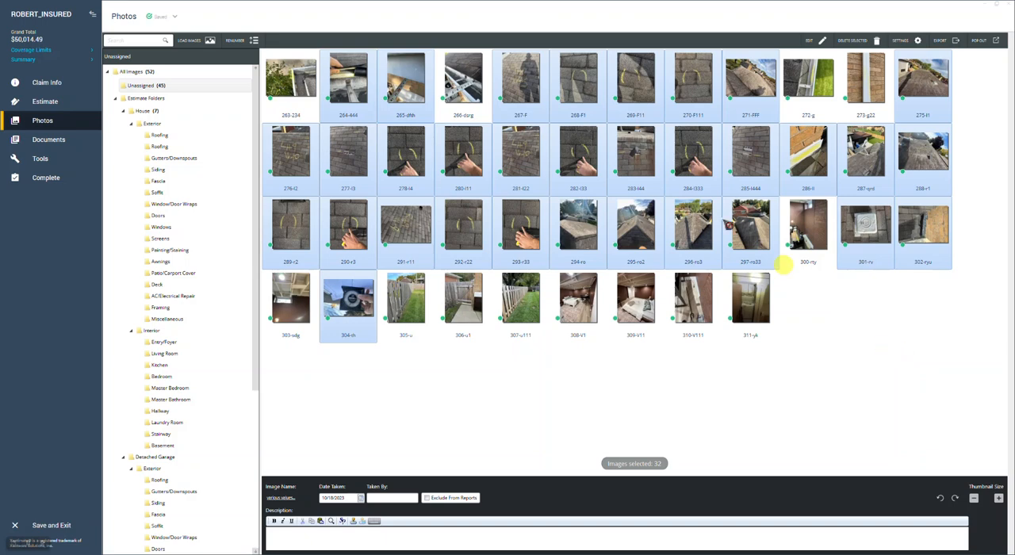
{"action": "left_click_drag", "start_coordinate": [353, 88], "coordinate": [157, 137]}
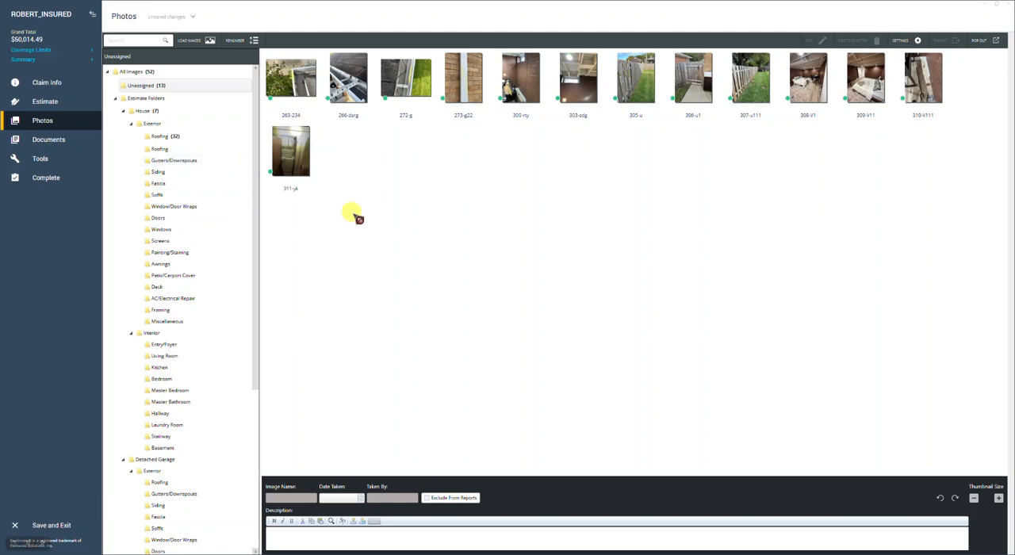
Move the gutter and downspout photos 263-234, 266, 272-g and 273-g22 into the House exterior Gutters/Downspouts folder
{"action": "left_click", "coordinate": [296, 77]}
{"action": "left_click", "coordinate": [356, 89], "text": "ctrl"}
{"action": "left_click", "coordinate": [408, 88], "text": "ctrl"}
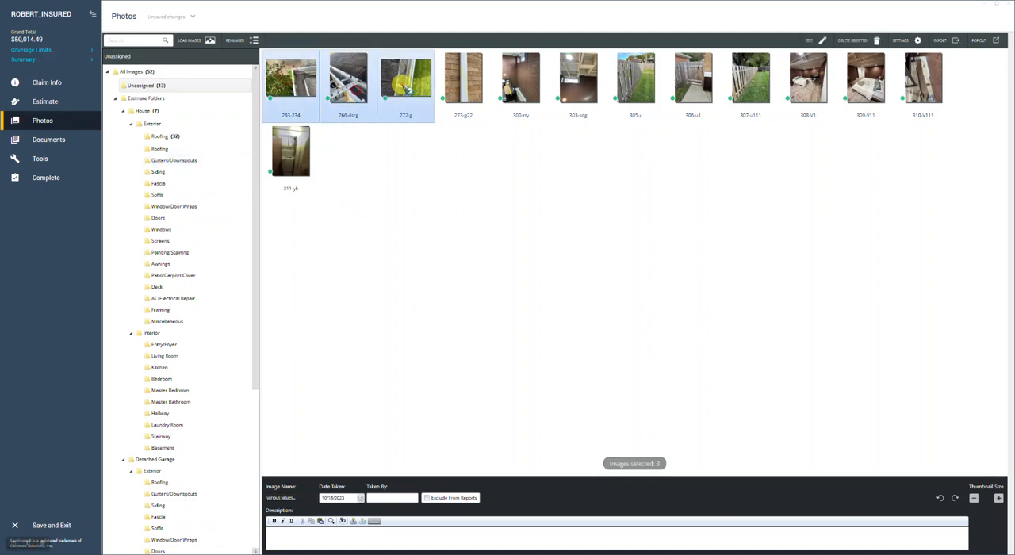
{"action": "left_click", "coordinate": [470, 86], "text": "ctrl"}
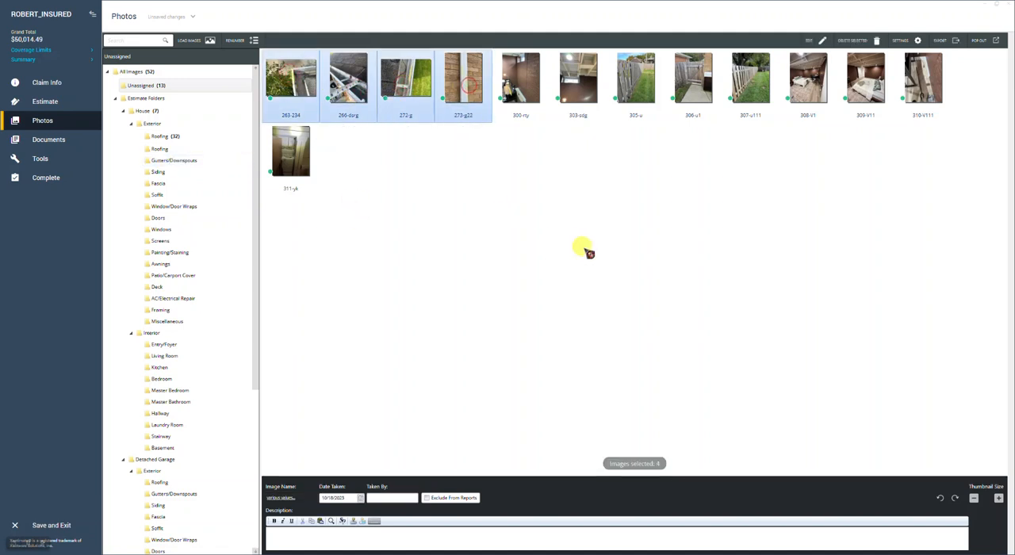
{"action": "left_click_drag", "start_coordinate": [309, 89], "coordinate": [171, 163]}
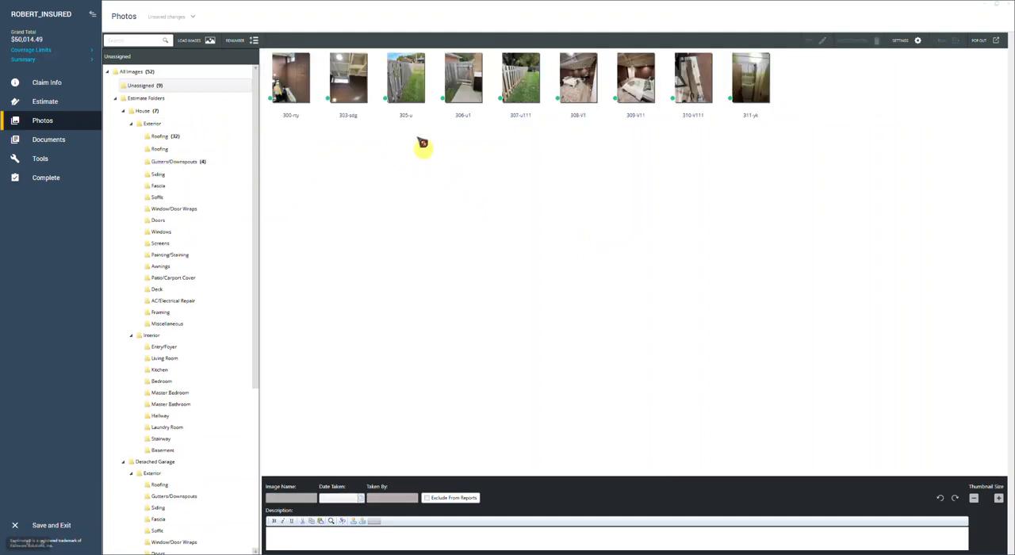
Move the six interior photos 300, 303, 308, 309, 310 and 311 into the House interior Bedroom folder
{"action": "left_click", "coordinate": [299, 81]}
{"action": "left_click", "coordinate": [343, 82], "text": "ctrl"}
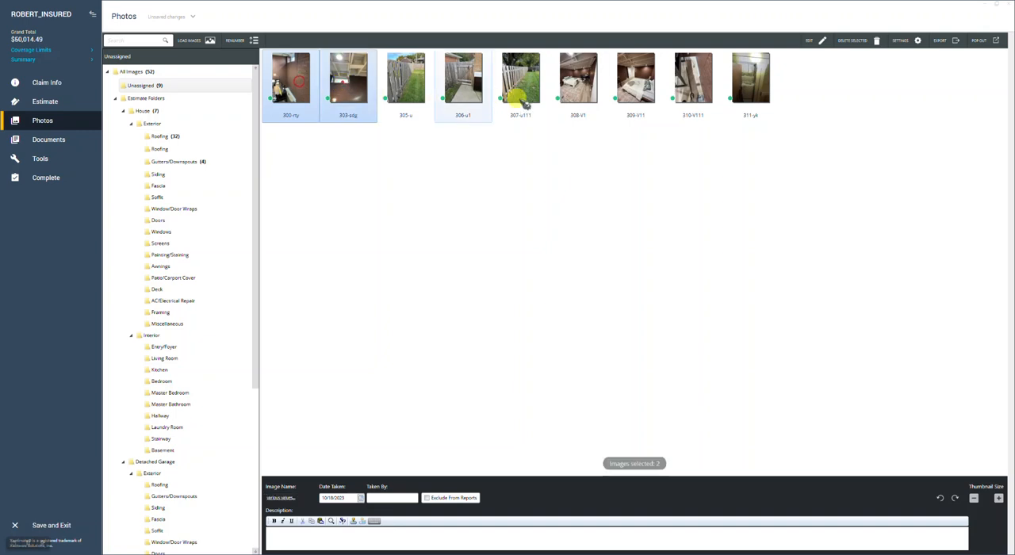
{"action": "left_click", "coordinate": [578, 79], "text": "ctrl"}
{"action": "left_click", "coordinate": [635, 79], "text": "ctrl"}
{"action": "left_click", "coordinate": [693, 79], "text": "ctrl"}
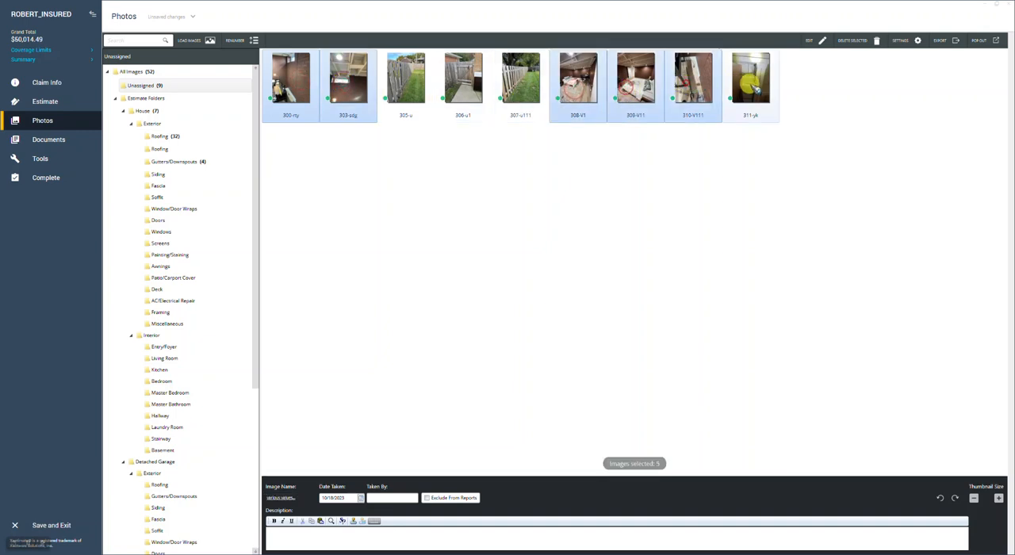
{"action": "left_click", "coordinate": [753, 87], "text": "ctrl"}
{"action": "left_click_drag", "start_coordinate": [292, 80], "coordinate": [161, 382]}
Move the three fence photos 305-u, 306-u1 and 307-u111 into the Fencing folder
{"action": "left_click", "coordinate": [295, 82]}
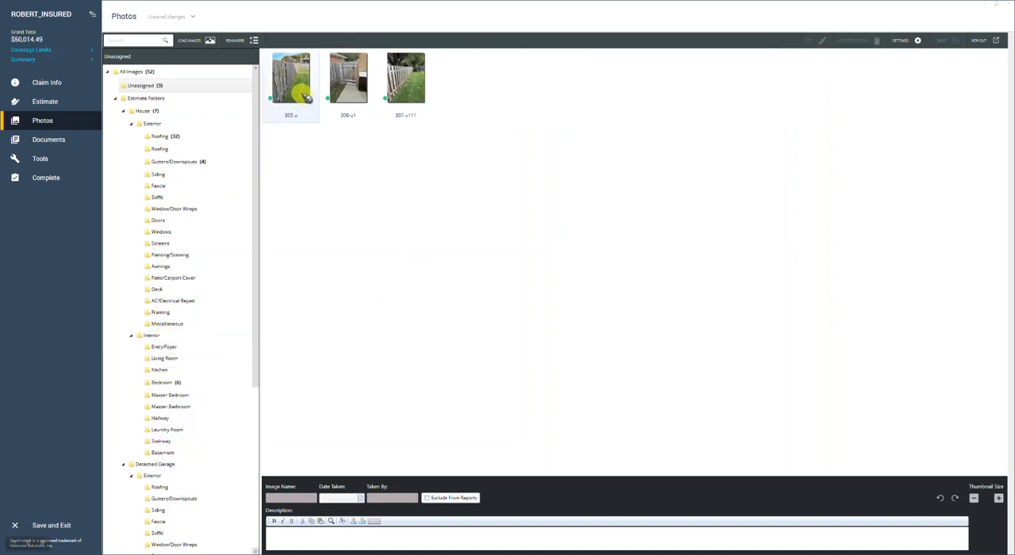
{"action": "left_click", "coordinate": [349, 84], "text": "ctrl"}
{"action": "left_click", "coordinate": [403, 86], "text": "ctrl"}
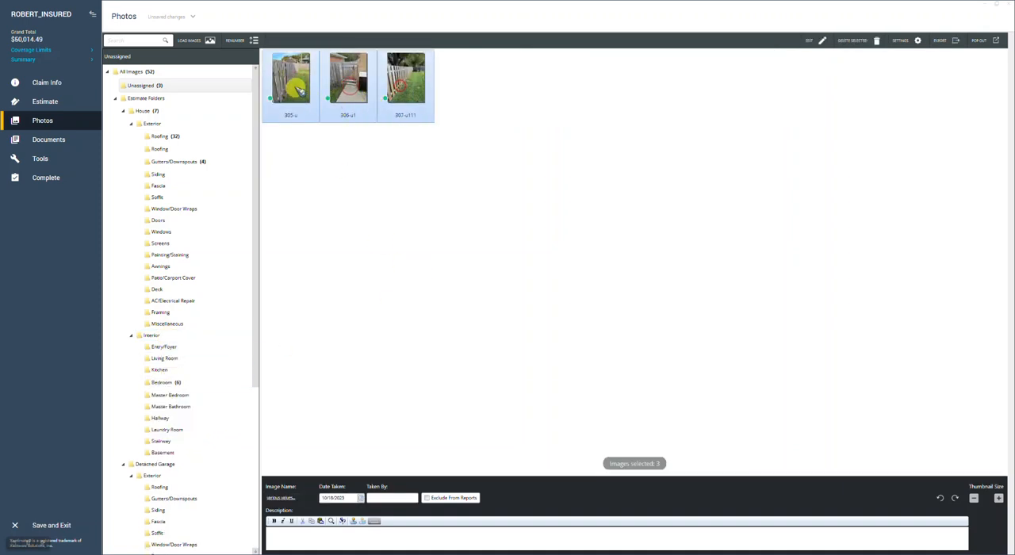
{"action": "scroll", "coordinate": [199, 290], "scroll_direction": "down", "scroll_amount": 5}
{"action": "left_click_drag", "start_coordinate": [295, 89], "coordinate": [149, 435]}
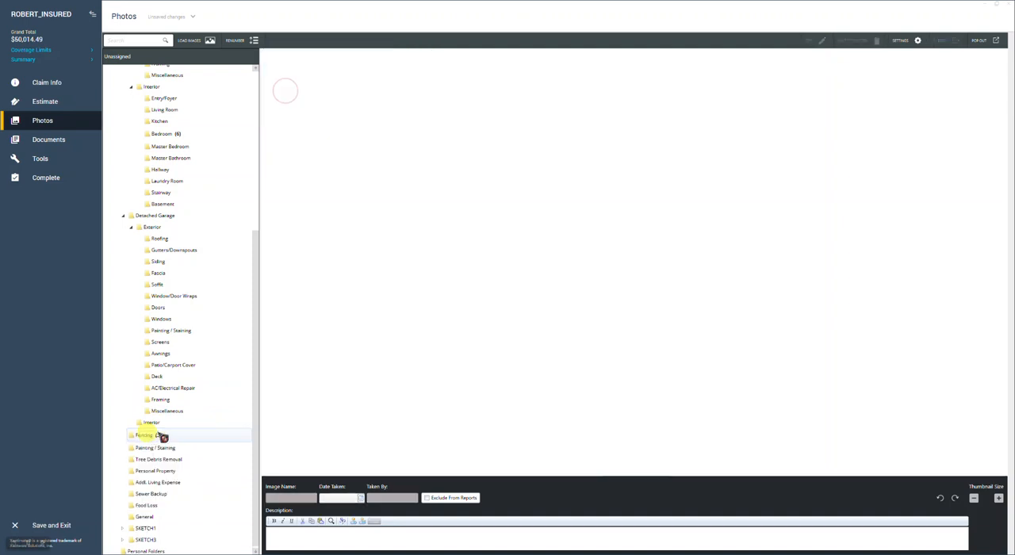
Open the House folder to view its assigned photos
{"action": "left_click_drag", "start_coordinate": [261, 365], "coordinate": [254, 109]}
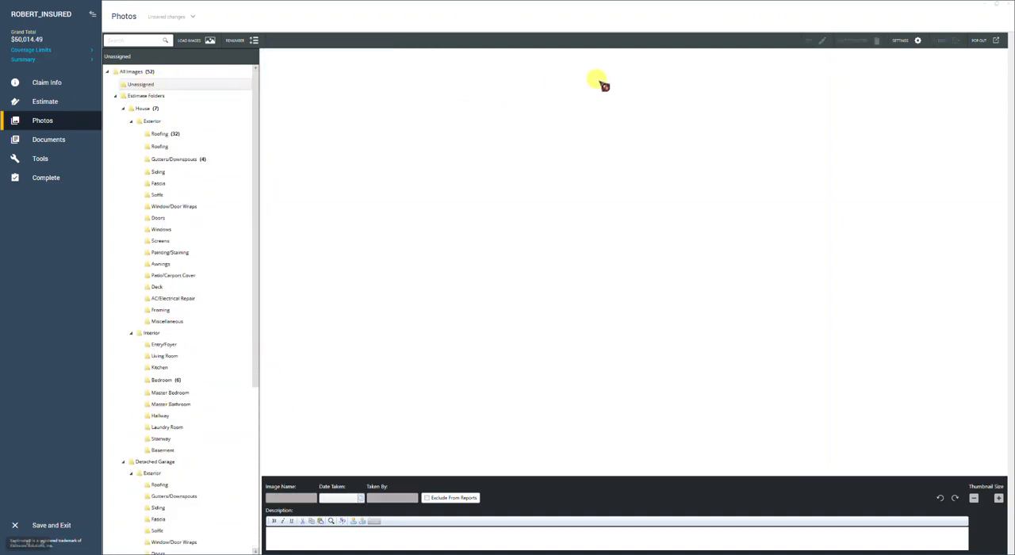
{"action": "left_click", "coordinate": [157, 112]}
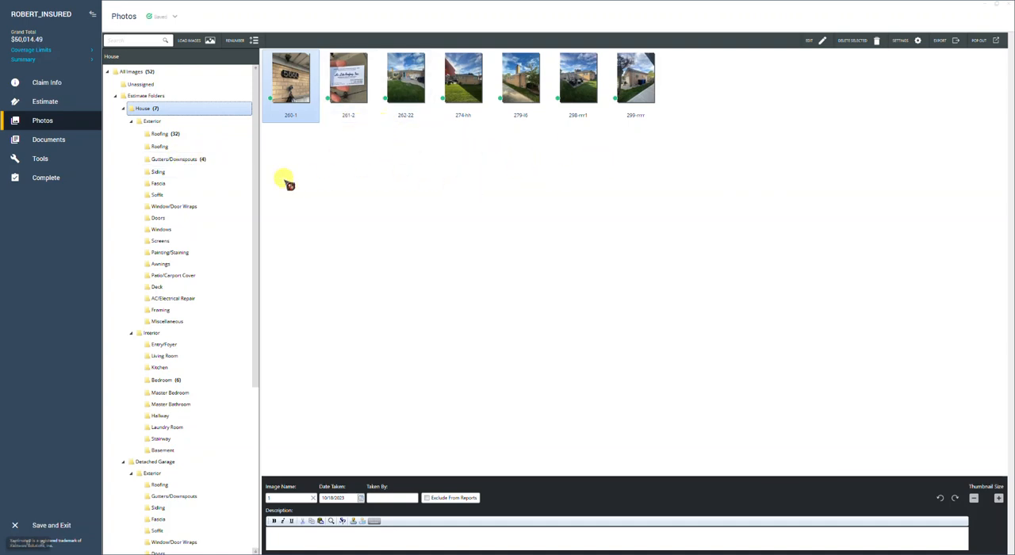
Check the Unassigned folder for leftover photos and return to the House folder
{"action": "left_click", "coordinate": [292, 157]}
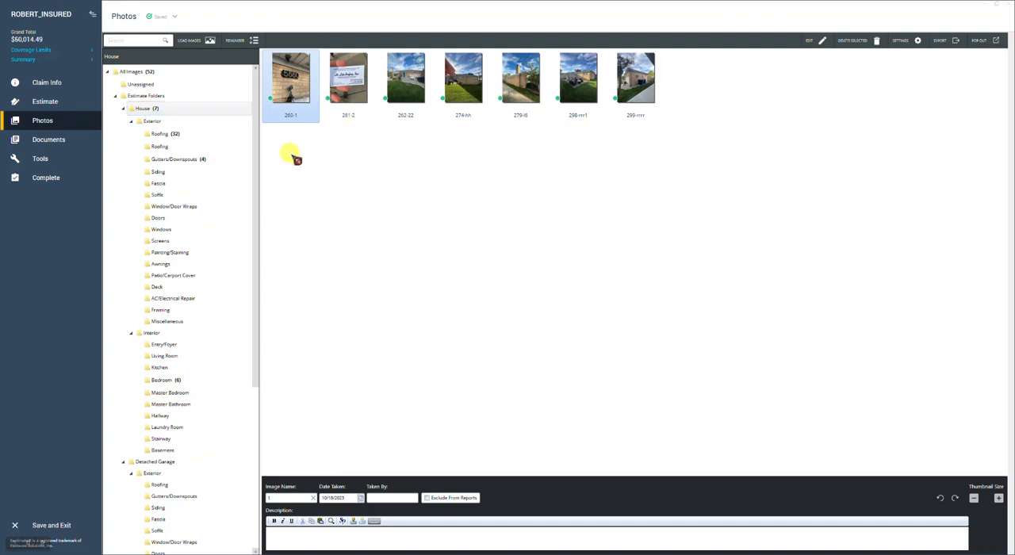
{"action": "left_click", "coordinate": [141, 84]}
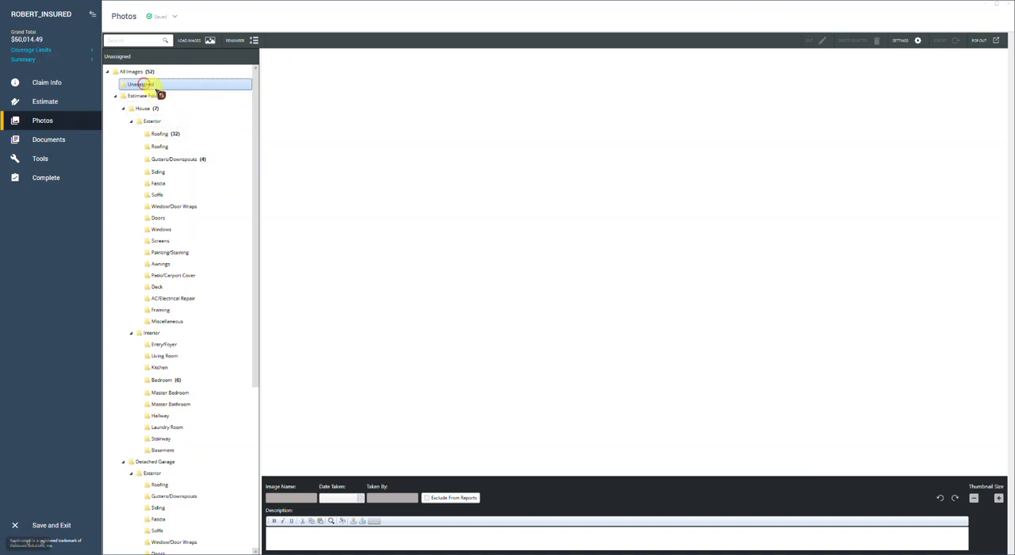
{"action": "left_click_drag", "start_coordinate": [156, 91], "coordinate": [363, 238]}
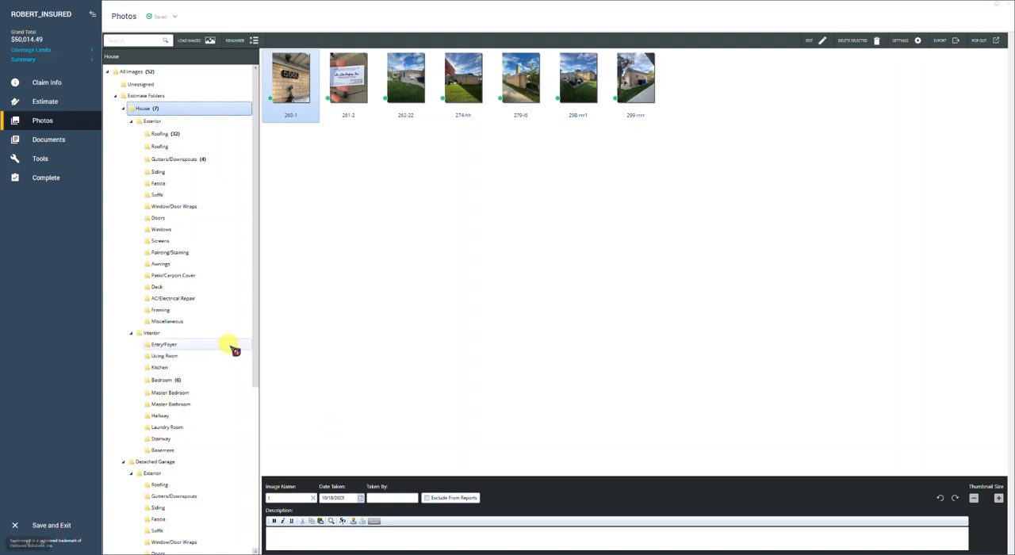
{"action": "mouse_move", "coordinate": [150, 124]}
{"action": "left_mouse_down"}
{"action": "mouse_move", "coordinate": [166, 140]}
{"action": "mouse_move", "coordinate": [137, 109]}
{"action": "mouse_move", "coordinate": [162, 139]}
{"action": "left_mouse_up"}
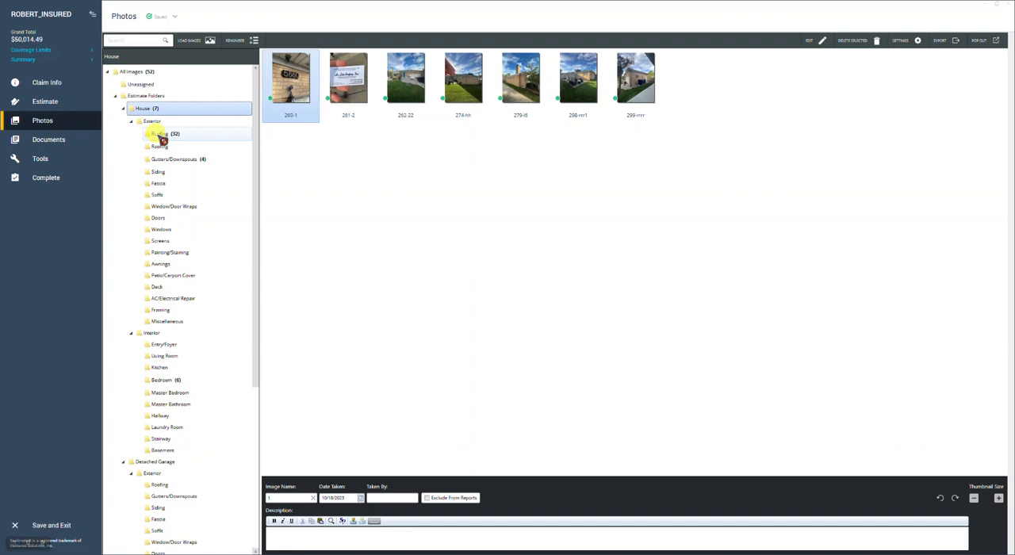
{"action": "left_click_drag", "start_coordinate": [163, 139], "coordinate": [150, 118]}
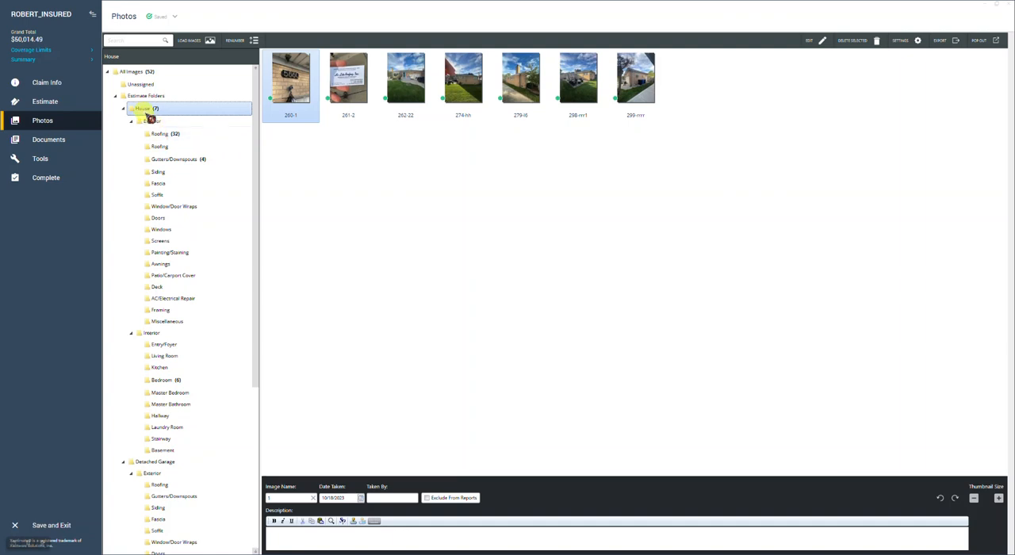
Rename House photo 260 as "address" and photo 261 as "ctro info"
{"action": "left_click", "coordinate": [309, 110]}
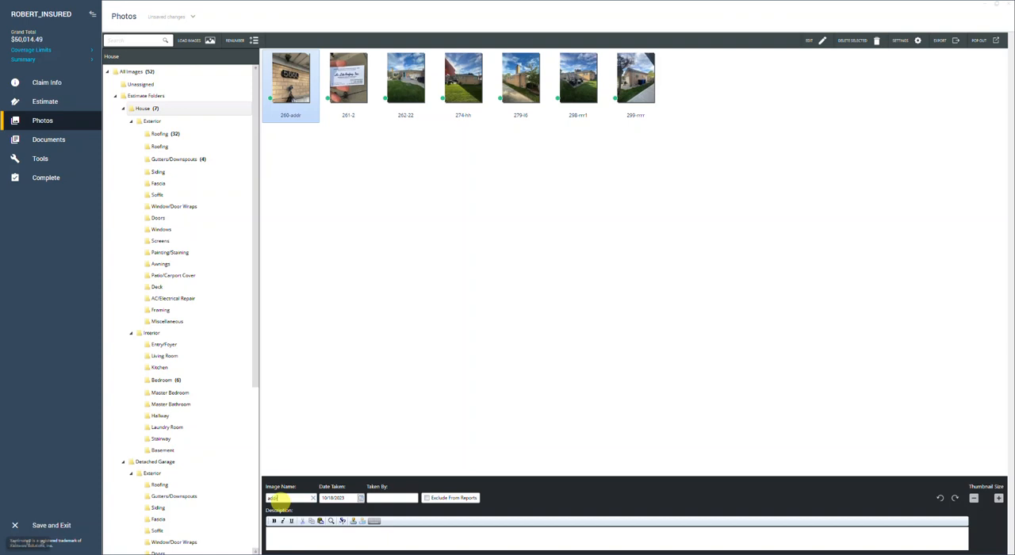
{"action": "left_click", "coordinate": [349, 86]}
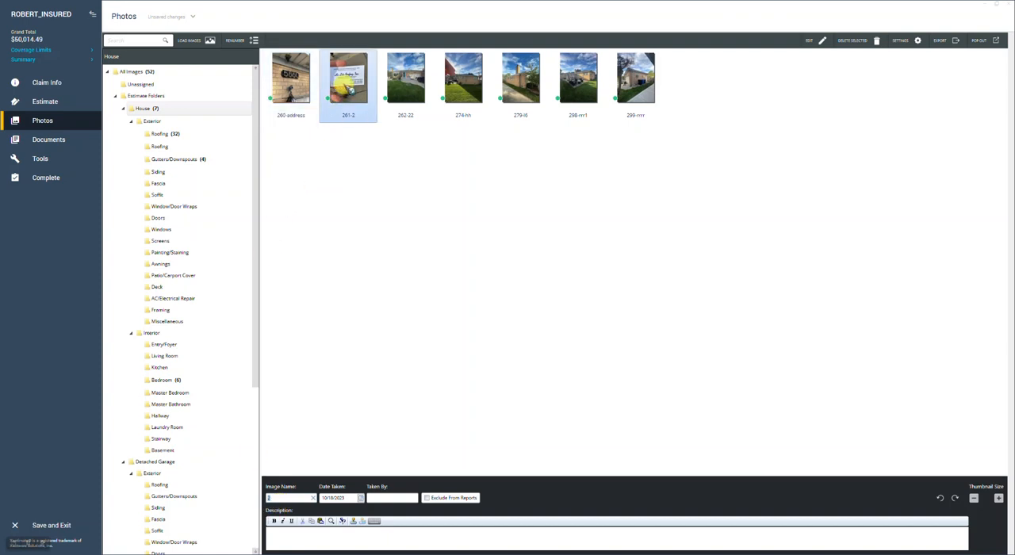
{"action": "left_click", "coordinate": [274, 498]}
{"action": "type", "text": "ctro info"}
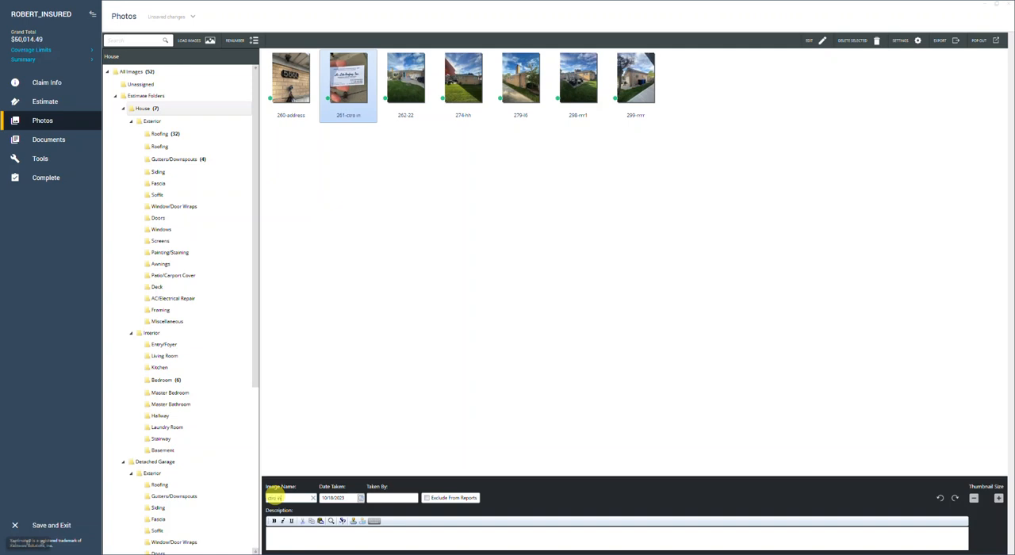
In the first House exterior Roofing folder, place photo 304-th right after photo 265 and rename photo 265 as "eaves 1'"
{"action": "left_click", "coordinate": [166, 134]}
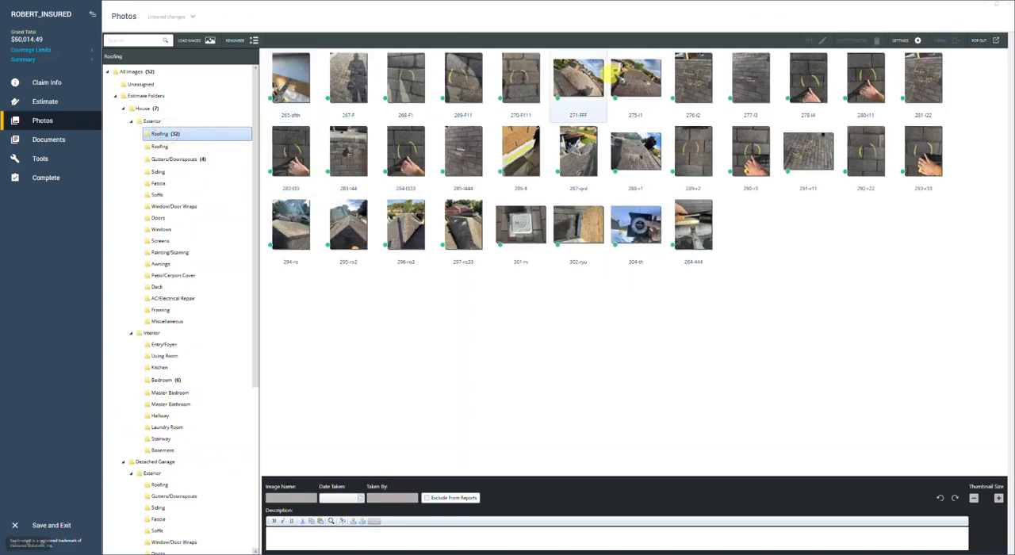
{"action": "left_click_drag", "start_coordinate": [635, 223], "coordinate": [327, 79]}
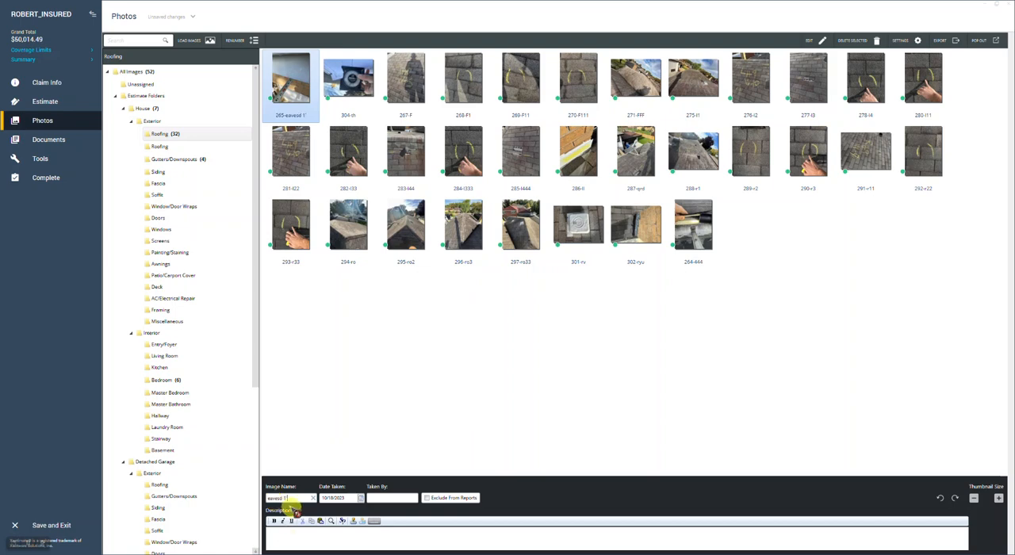
{"action": "left_click", "coordinate": [283, 498]}
{"action": "key", "text": "BackSpace"}
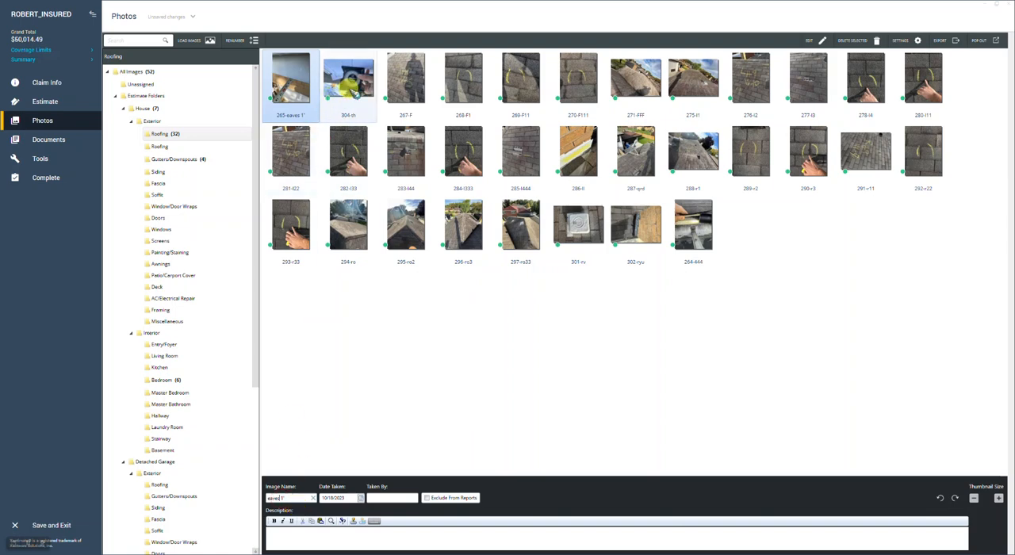
Rename roofing photo 304 as "5/12" and reopen the House folder
{"action": "left_click", "coordinate": [350, 92]}
{"action": "type", "text": "5/12"}
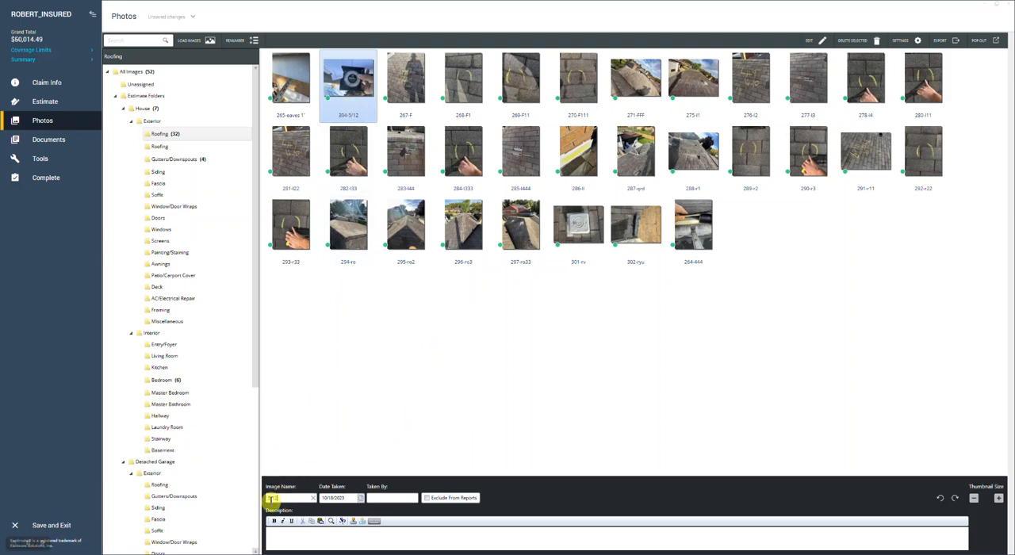
{"action": "left_click", "coordinate": [269, 497]}
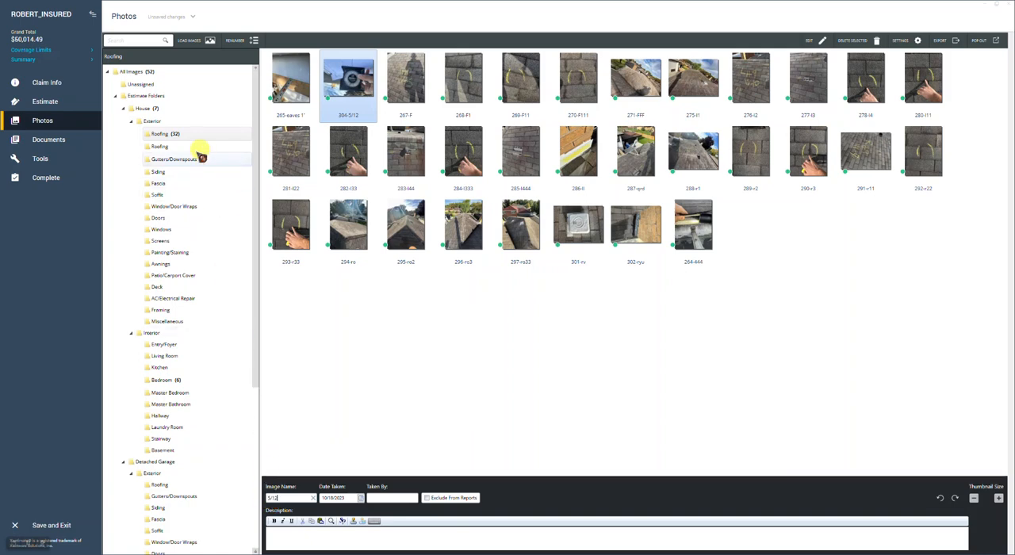
{"action": "left_click", "coordinate": [144, 109]}
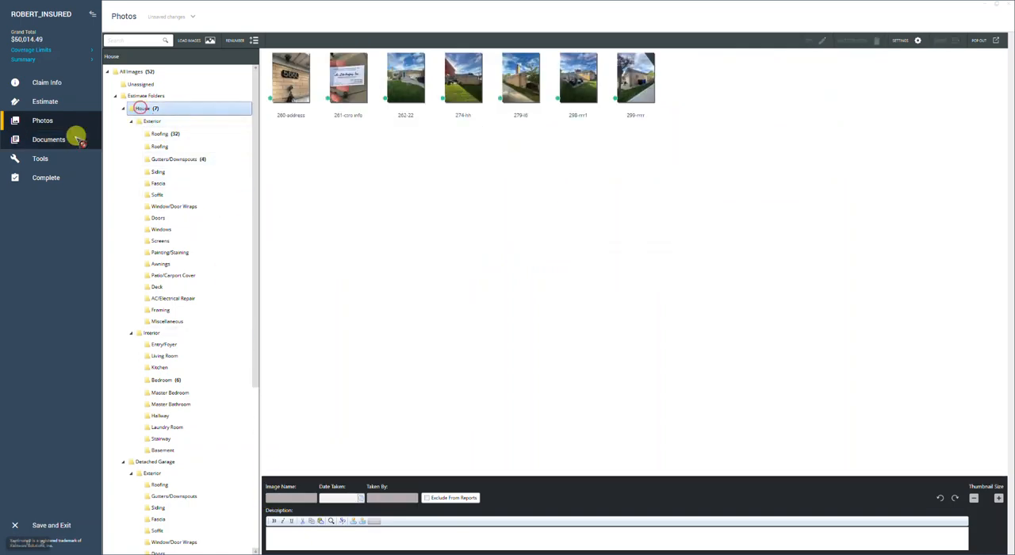
Preview the Final Draft with Age, Life, and Condition report with only Images selected for printing
{"action": "left_click", "coordinate": [49, 141]}
{"action": "left_click", "coordinate": [43, 159]}
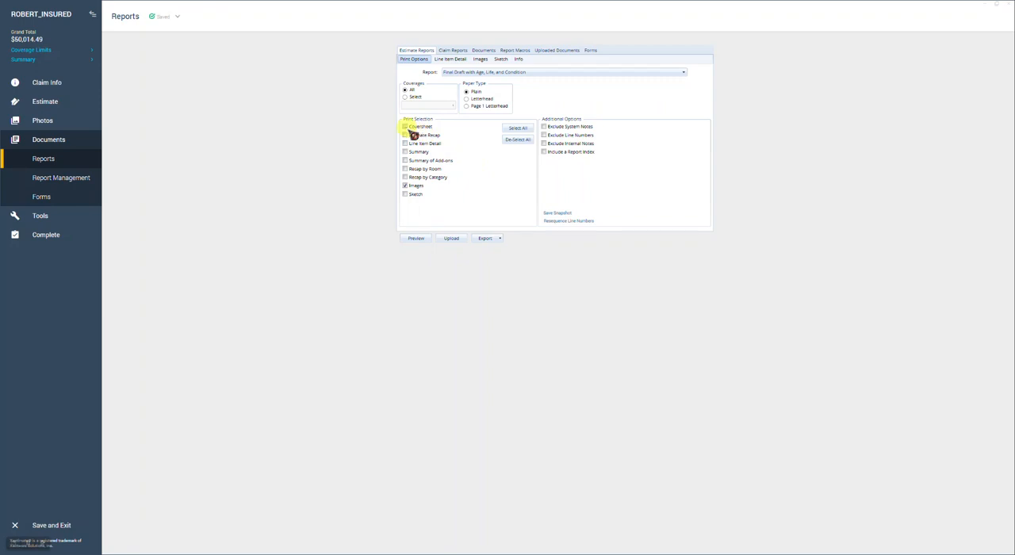
{"action": "left_click", "coordinate": [517, 140]}
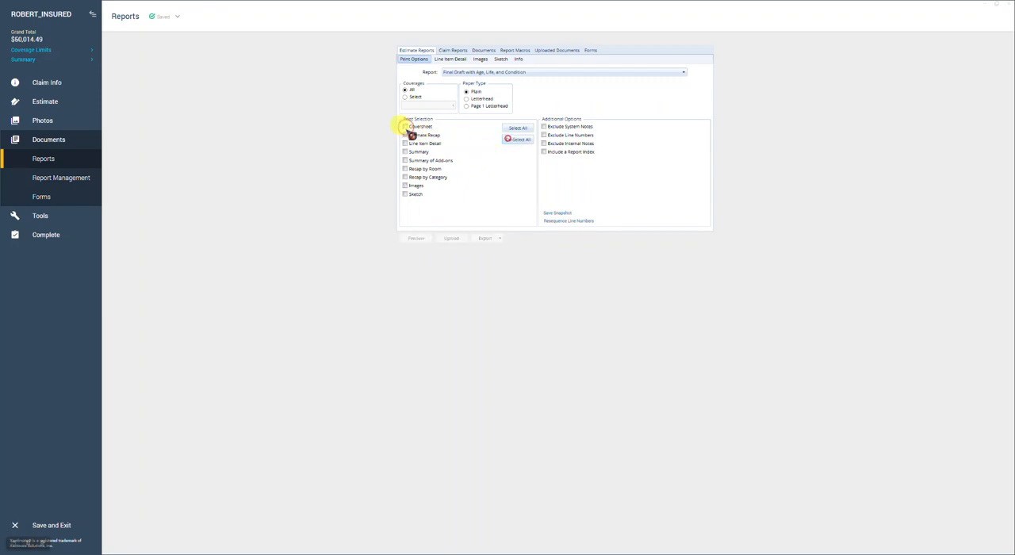
{"action": "left_click", "coordinate": [509, 128]}
{"action": "left_click", "coordinate": [515, 140]}
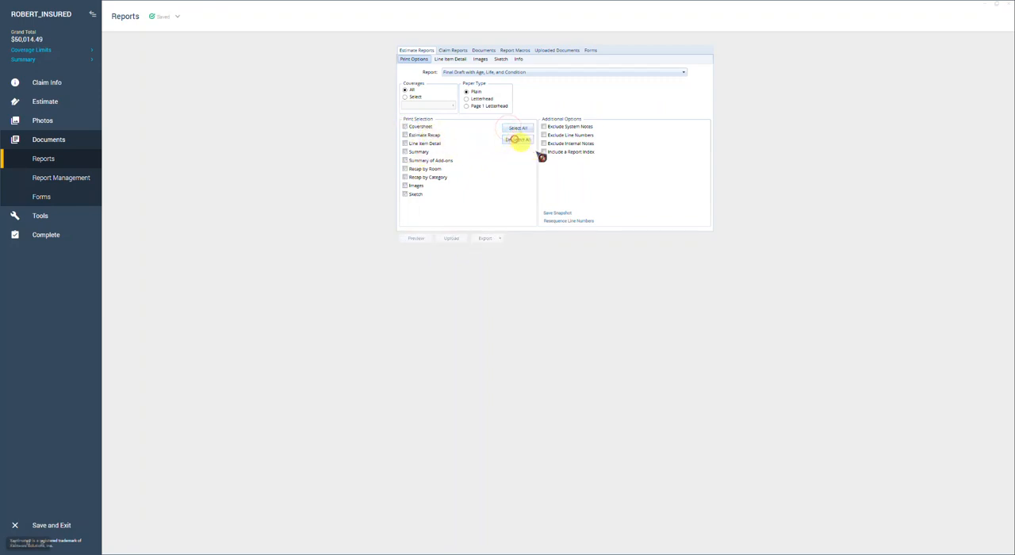
{"action": "left_click", "coordinate": [414, 186]}
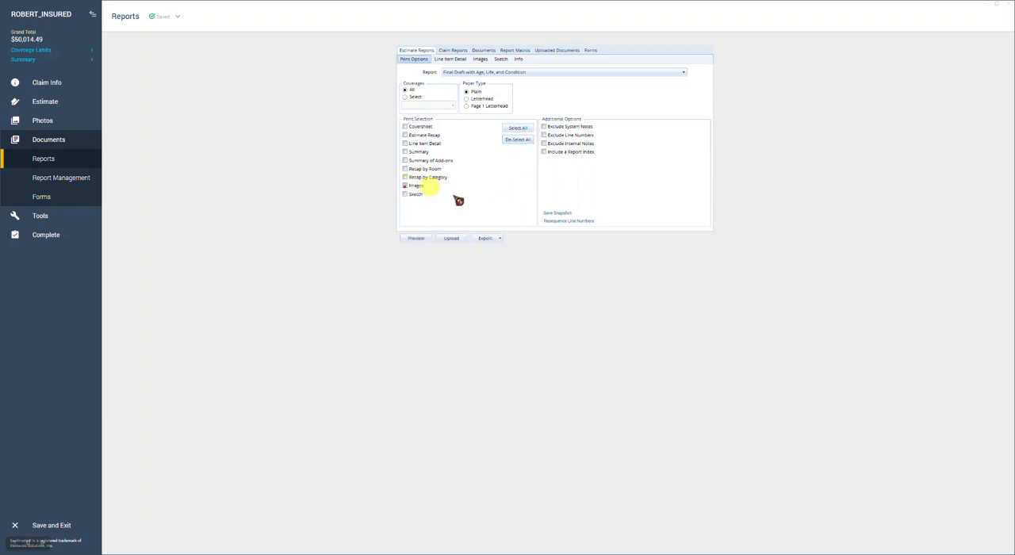
{"action": "left_click", "coordinate": [417, 237]}
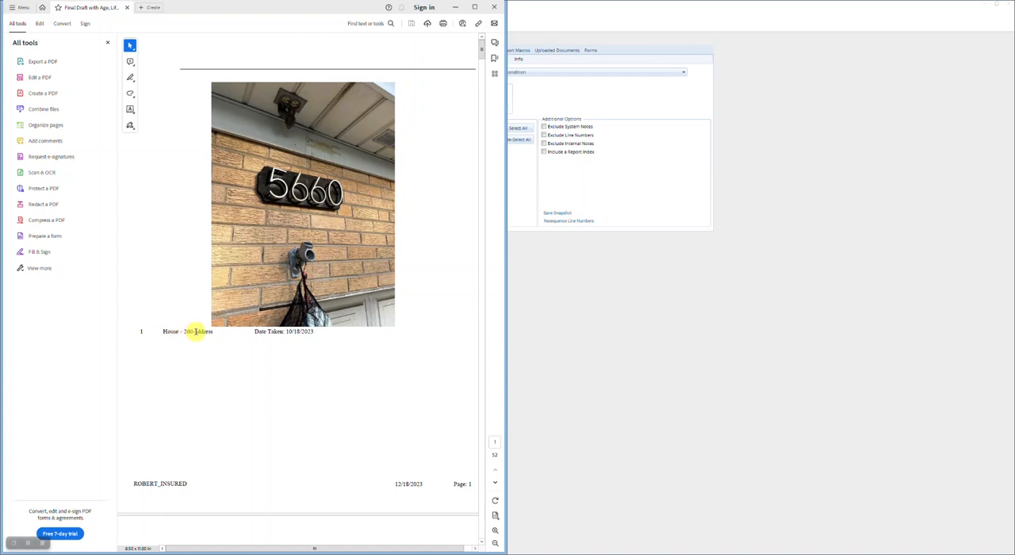
Examine the folder and image names in the captions of the first House photos in the report preview
{"action": "left_click_drag", "start_coordinate": [195, 332], "coordinate": [212, 331]}
{"action": "double_click", "coordinate": [170, 331]}
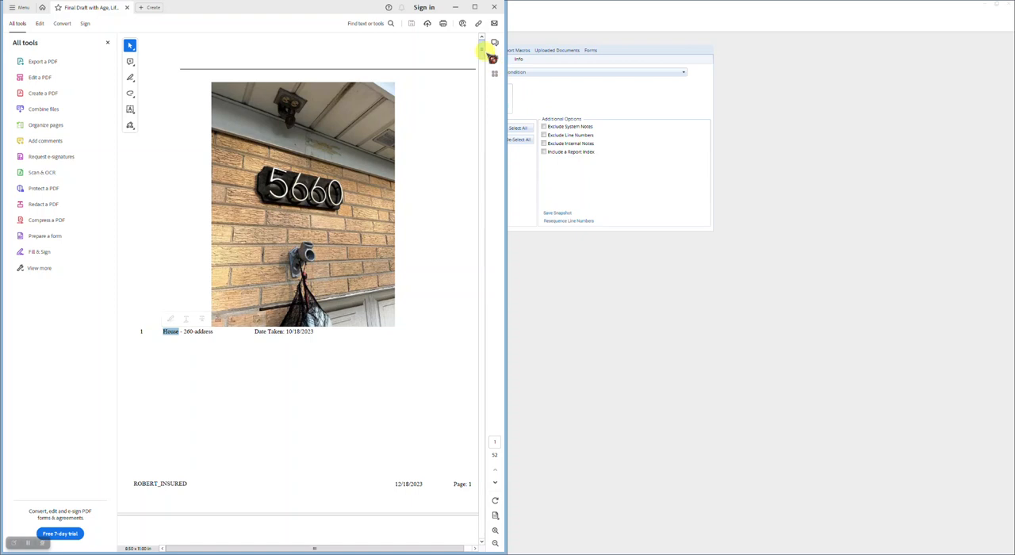
{"action": "scroll", "coordinate": [481, 50], "scroll_direction": "down", "scroll_amount": 3}
{"action": "scroll", "coordinate": [481, 50], "scroll_direction": "down", "scroll_amount": 4}
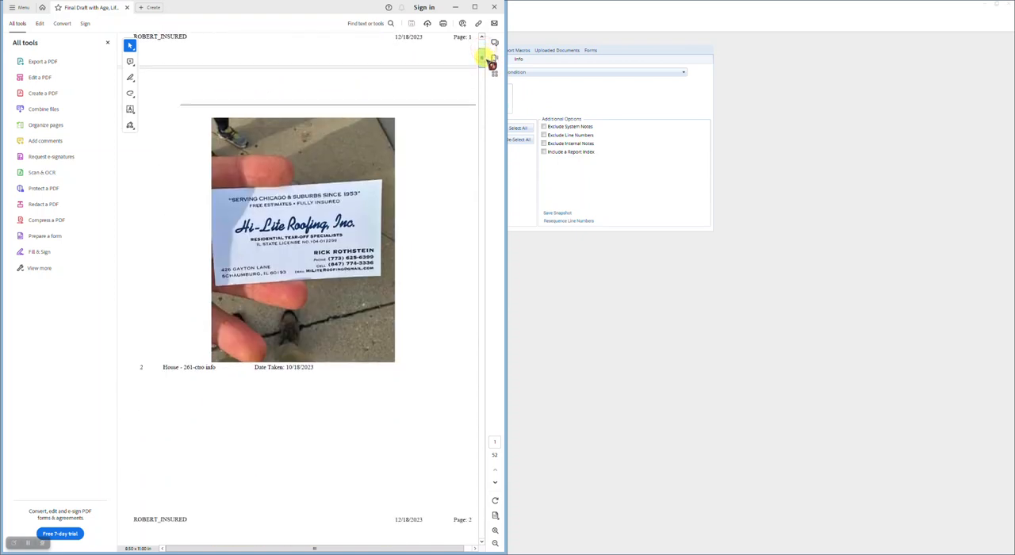
{"action": "scroll", "coordinate": [481, 58], "scroll_direction": "down", "scroll_amount": 1}
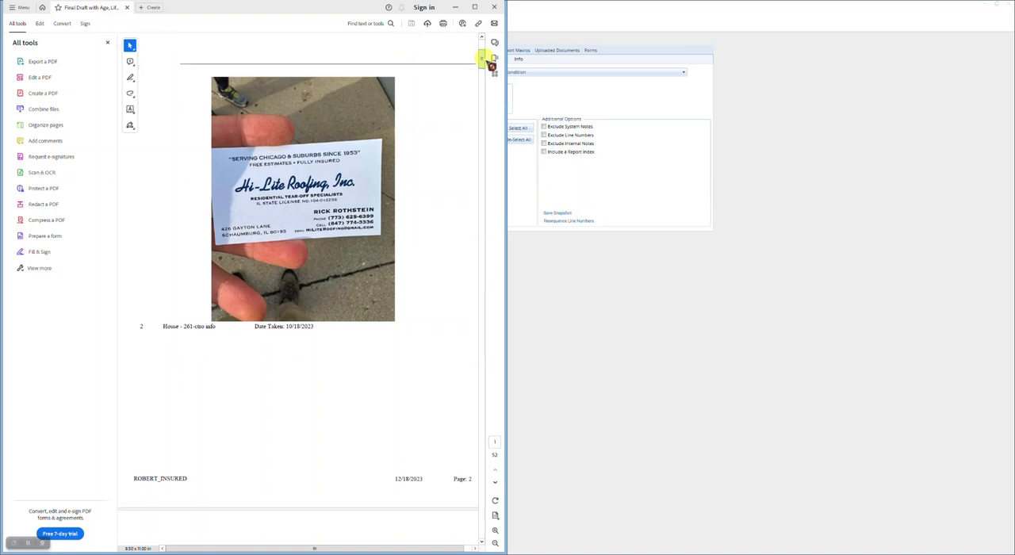
{"action": "scroll", "coordinate": [481, 58], "scroll_direction": "down", "scroll_amount": 3}
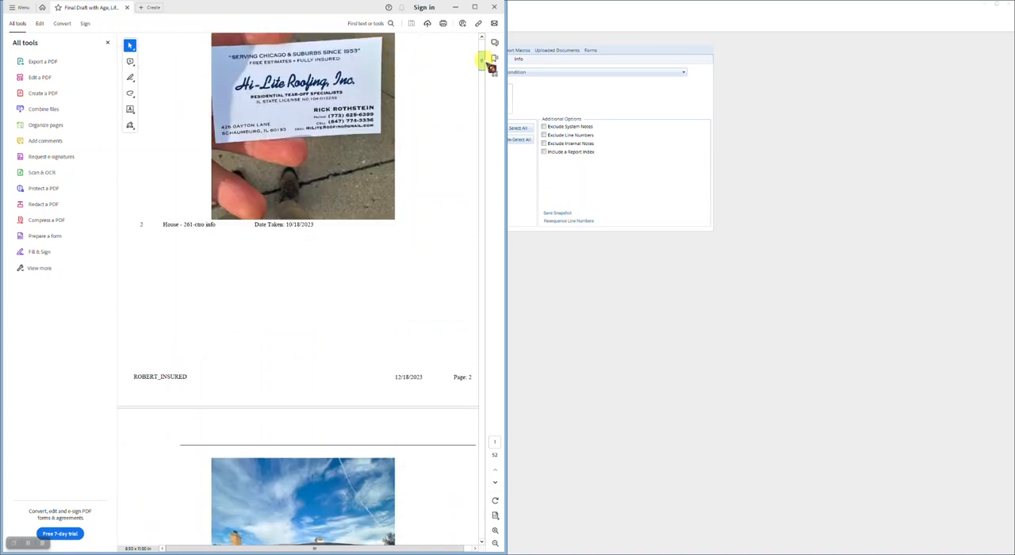
{"action": "left_click_drag", "start_coordinate": [482, 60], "coordinate": [482, 69]}
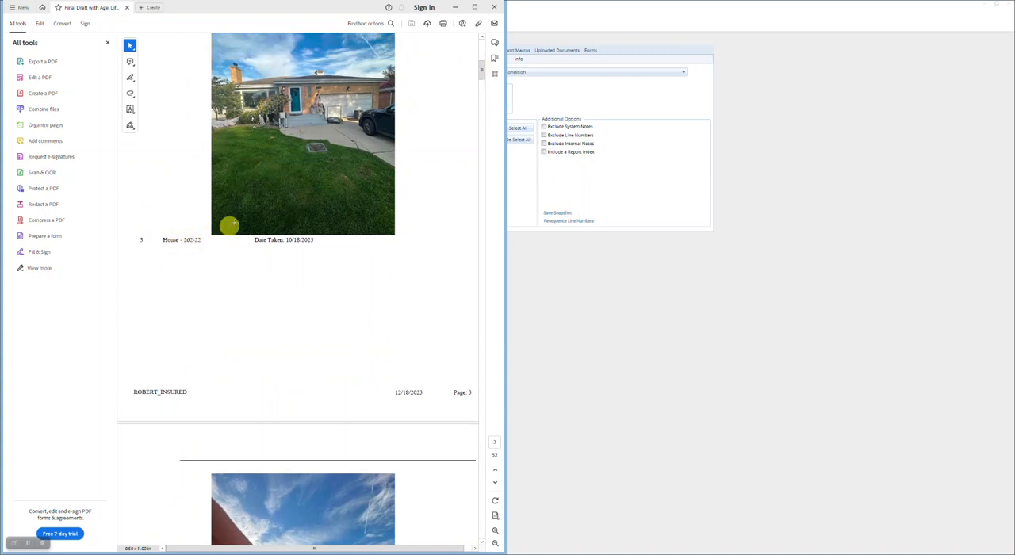
Examine the House/Exterior/Roofing folder path in the caption of the eaves photo on page 8
{"action": "left_click_drag", "start_coordinate": [483, 72], "coordinate": [483, 118]}
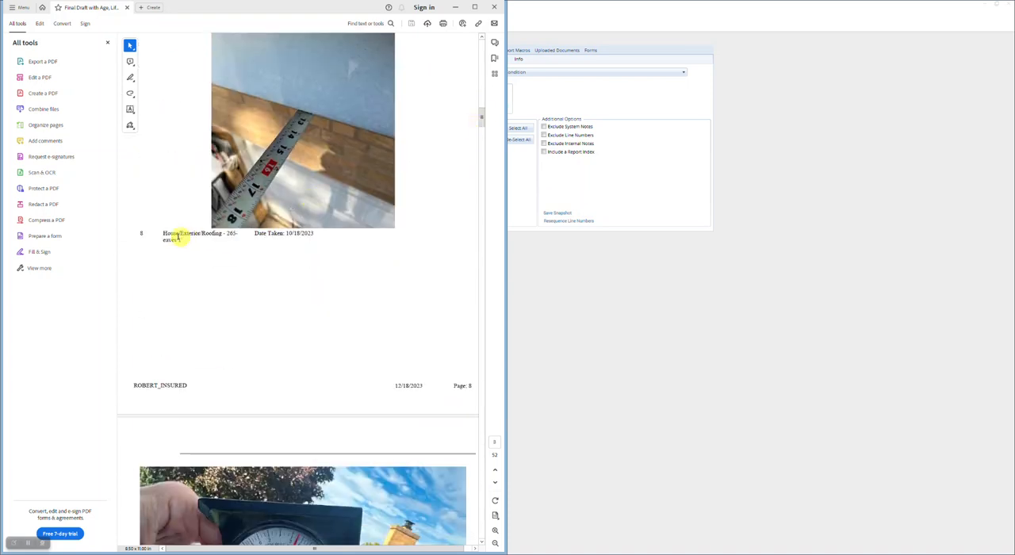
{"action": "mouse_move", "coordinate": [164, 235]}
{"action": "left_mouse_down"}
{"action": "mouse_move", "coordinate": [238, 239]}
{"action": "mouse_move", "coordinate": [191, 236]}
{"action": "mouse_move", "coordinate": [220, 236]}
{"action": "left_mouse_up"}
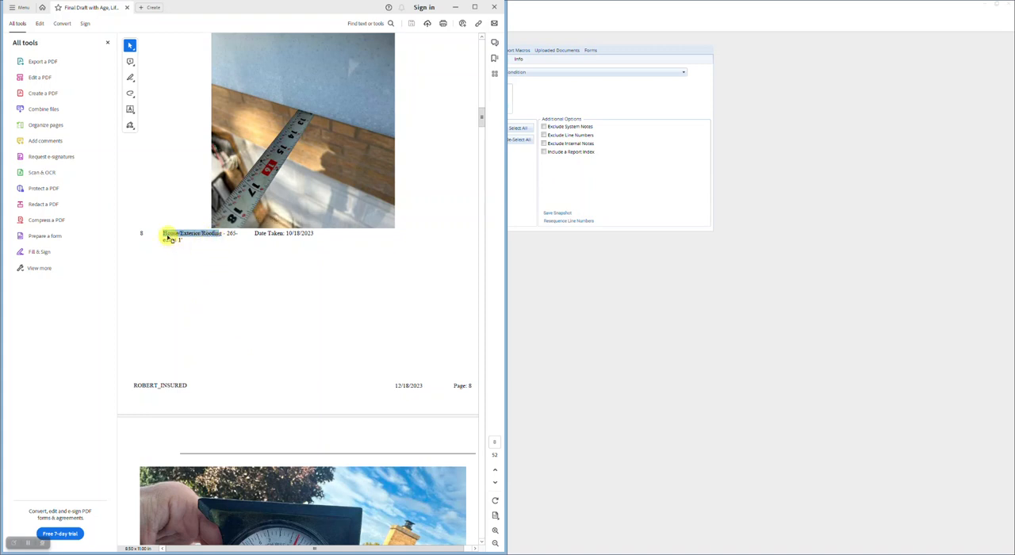
{"action": "left_click", "coordinate": [222, 233]}
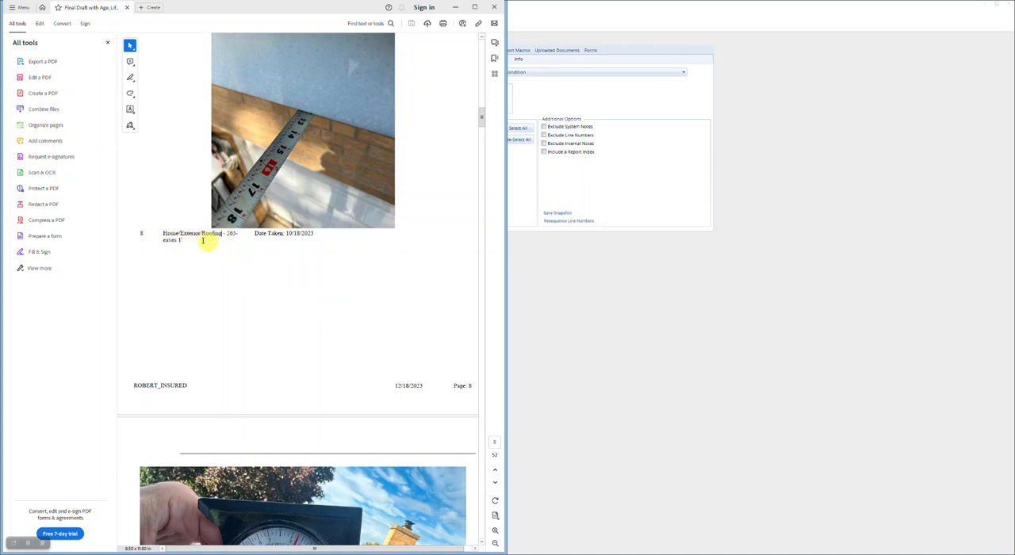
{"action": "left_click_drag", "start_coordinate": [164, 233], "coordinate": [222, 233]}
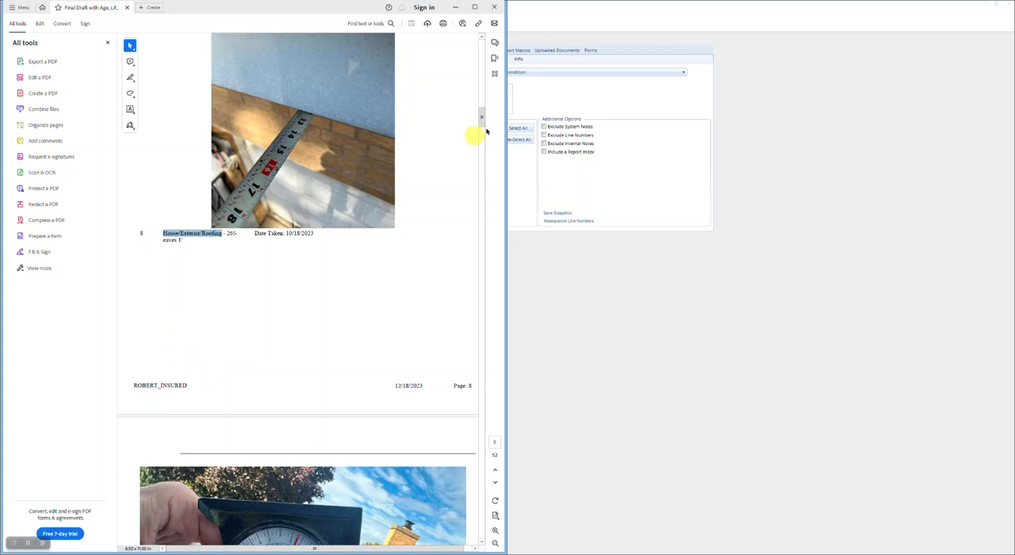
Close the report preview and return to the claim's photos
{"action": "left_click_drag", "start_coordinate": [482, 116], "coordinate": [496, 38]}
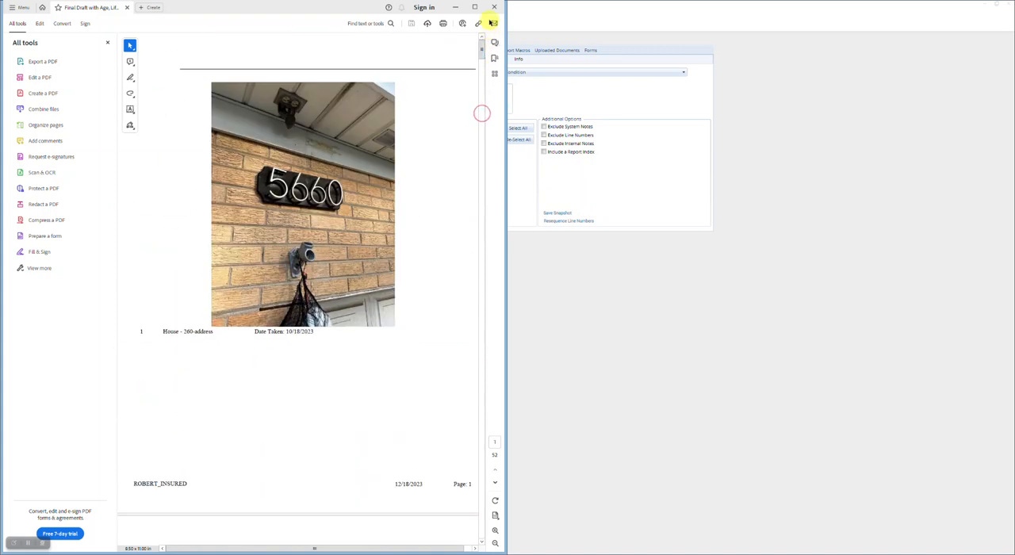
{"action": "left_click", "coordinate": [494, 7]}
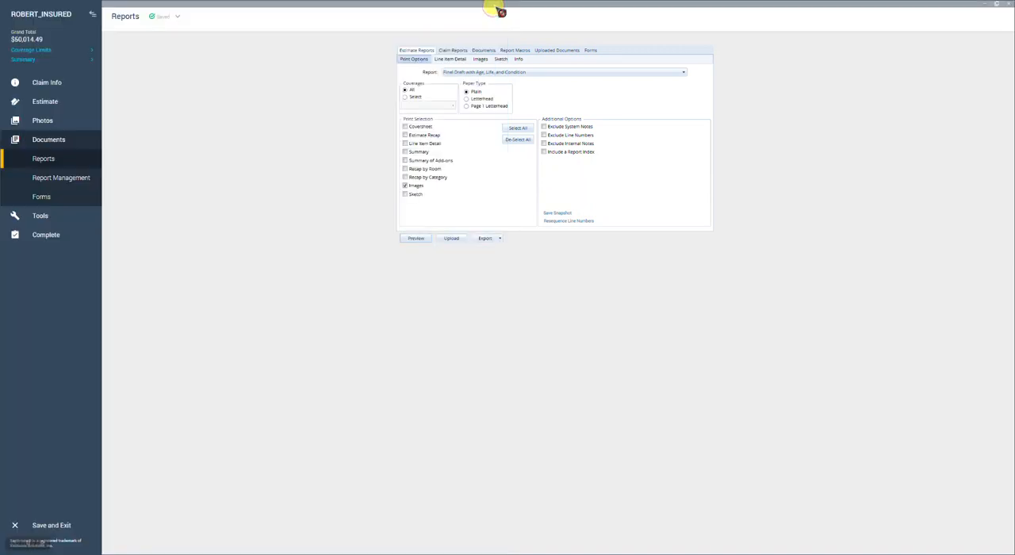
{"action": "left_click", "coordinate": [36, 120]}
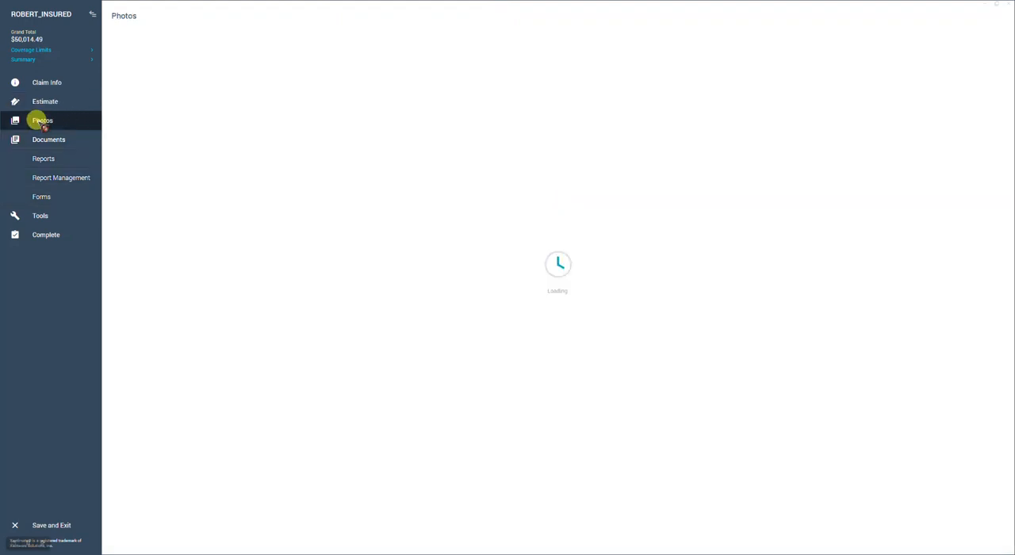